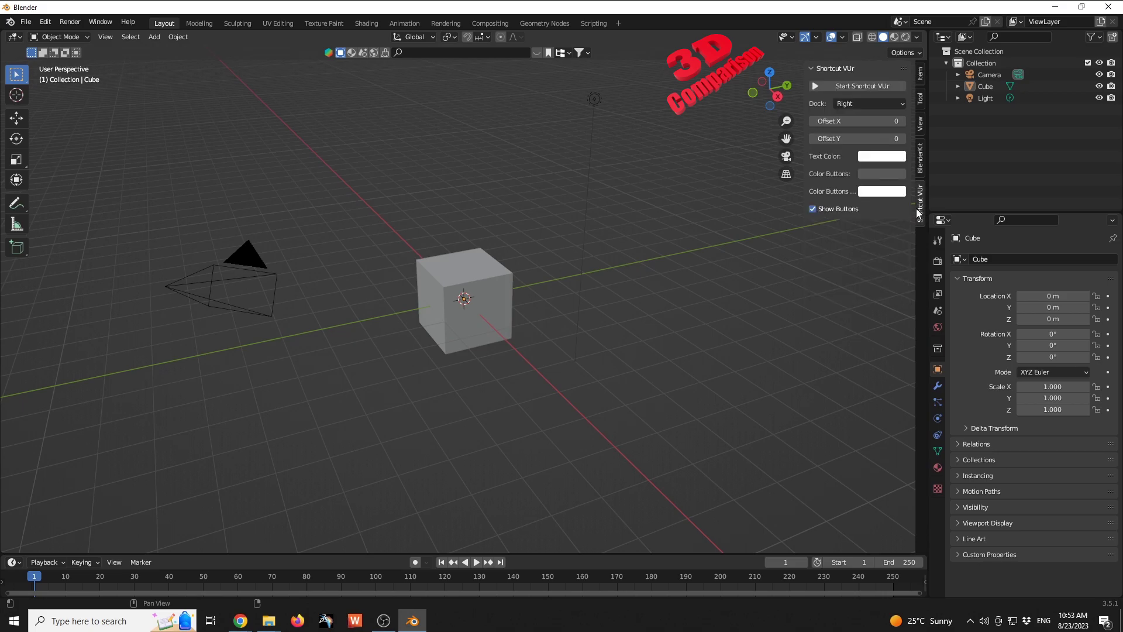
Start the Shortcut VUr key display and hide the viewport sidebar
{"action": "left_click", "coordinate": [755, 394]}
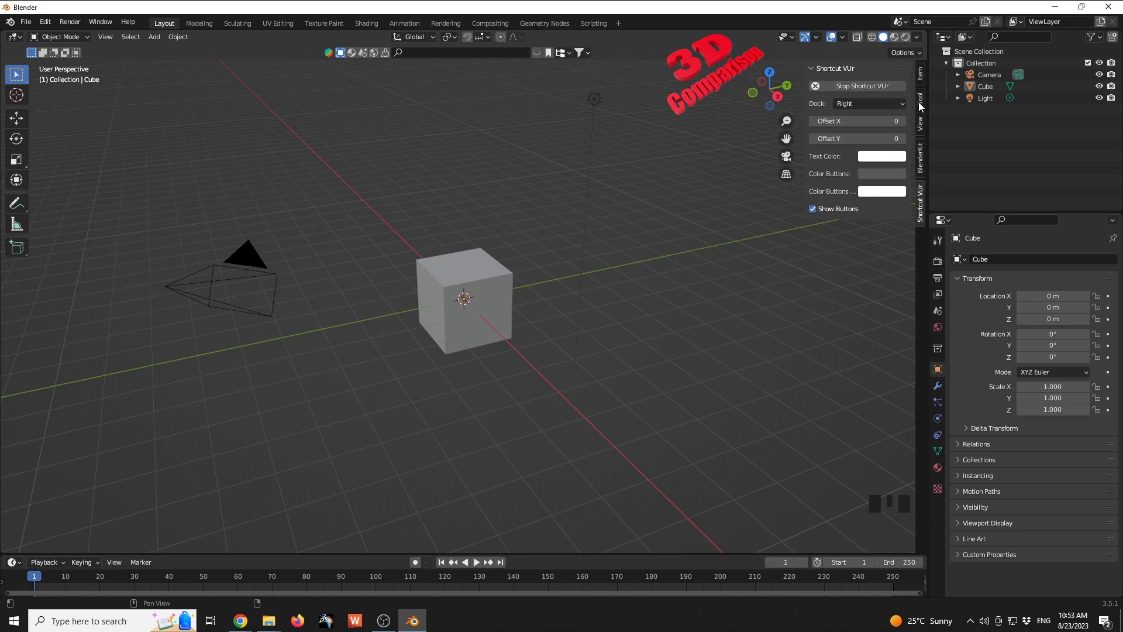
{"action": "left_click", "coordinate": [920, 75]}
{"action": "key", "text": "n"}
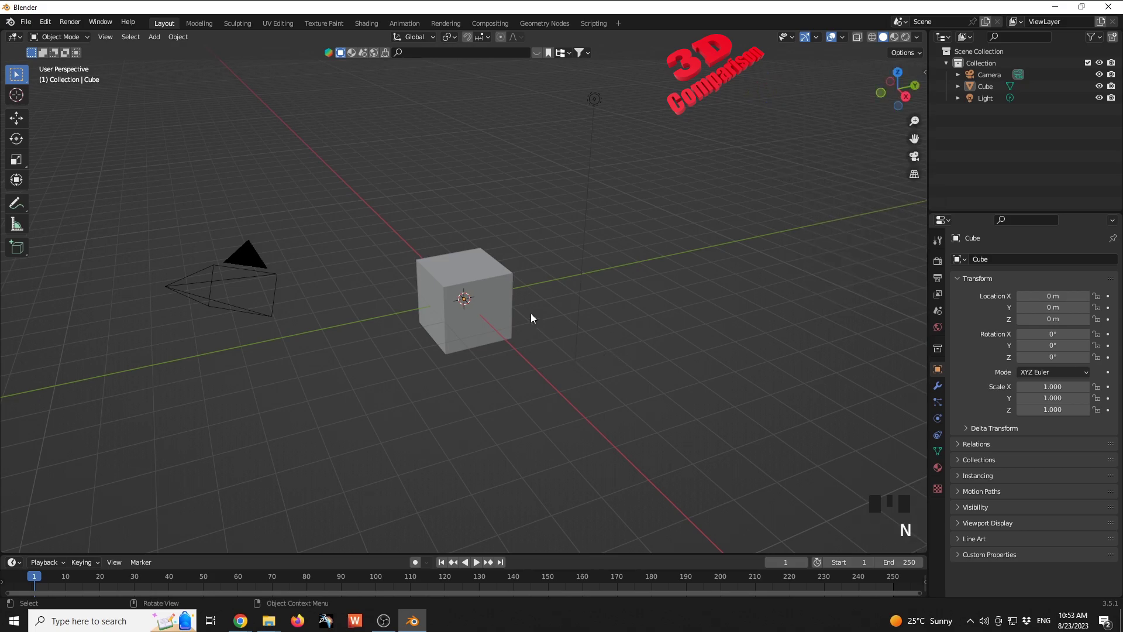
Inspect the scene camera from another angle, look through it at the cube, and return to the perspective view
{"action": "left_click", "coordinate": [248, 264]}
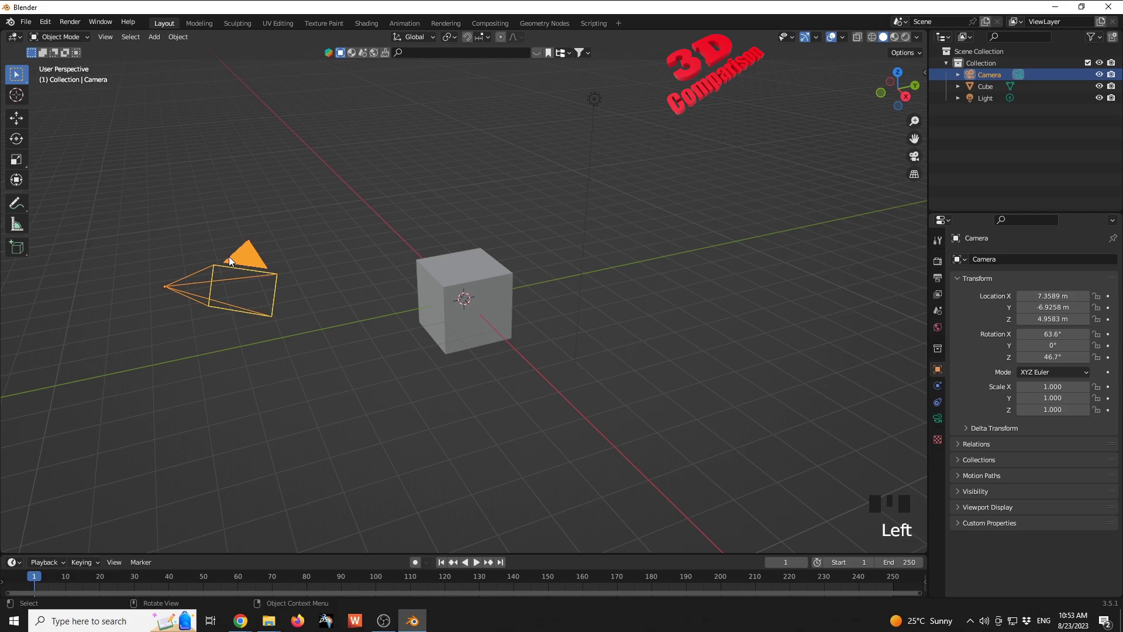
{"action": "left_click", "coordinate": [631, 377]}
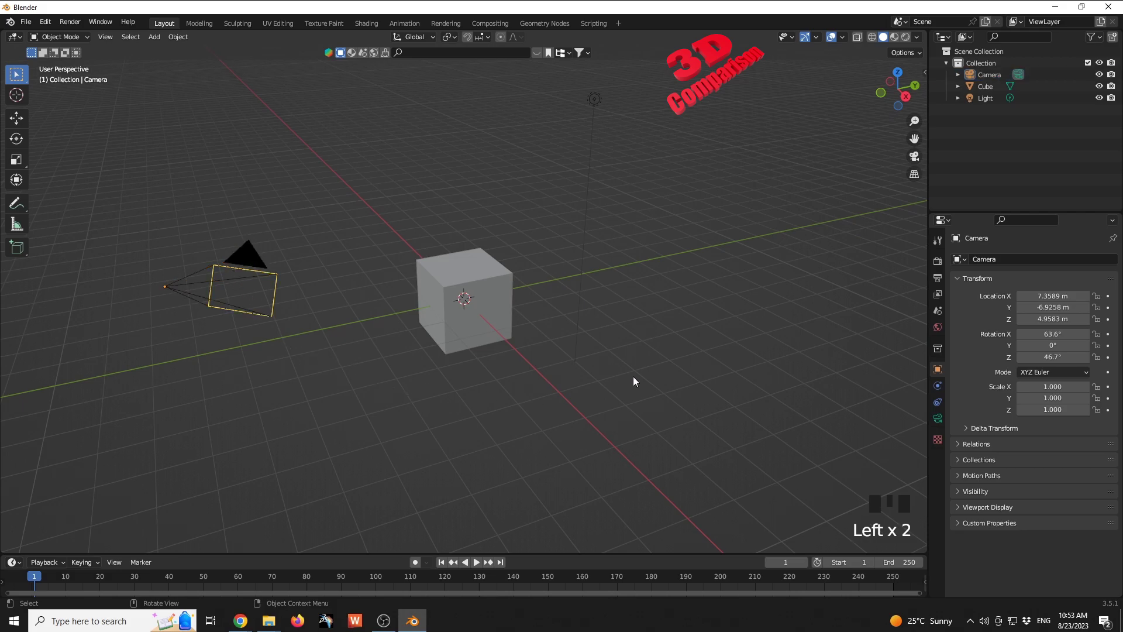
{"action": "middle_click_drag", "start_coordinate": [251, 259], "coordinate": [406, 311]}
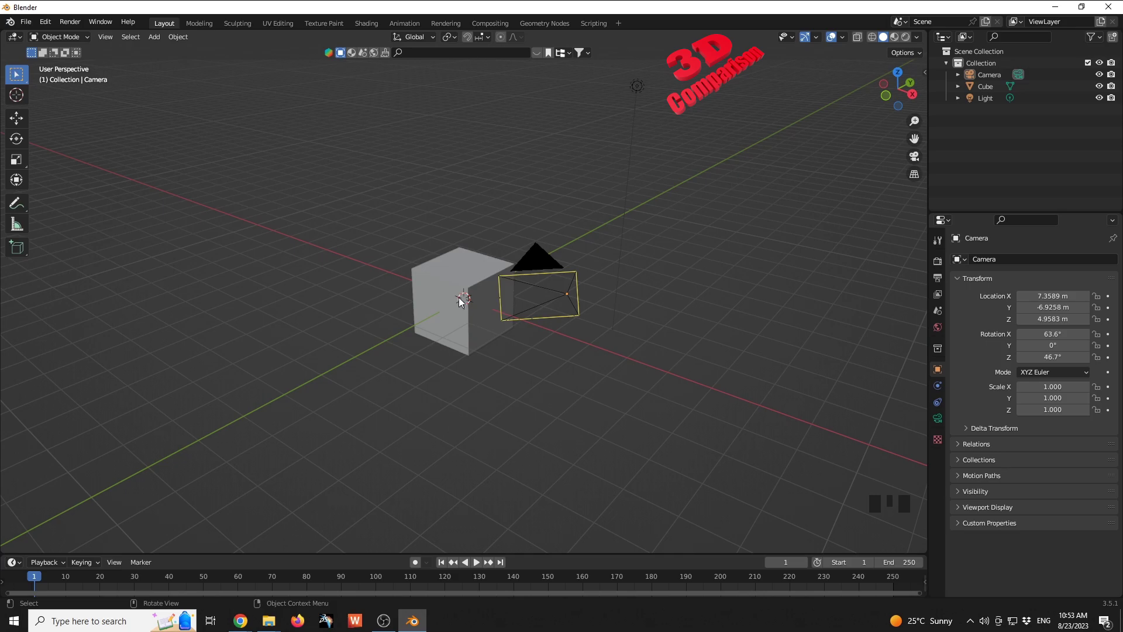
{"action": "left_click", "coordinate": [525, 388]}
{"action": "key", "text": "KP_0"}
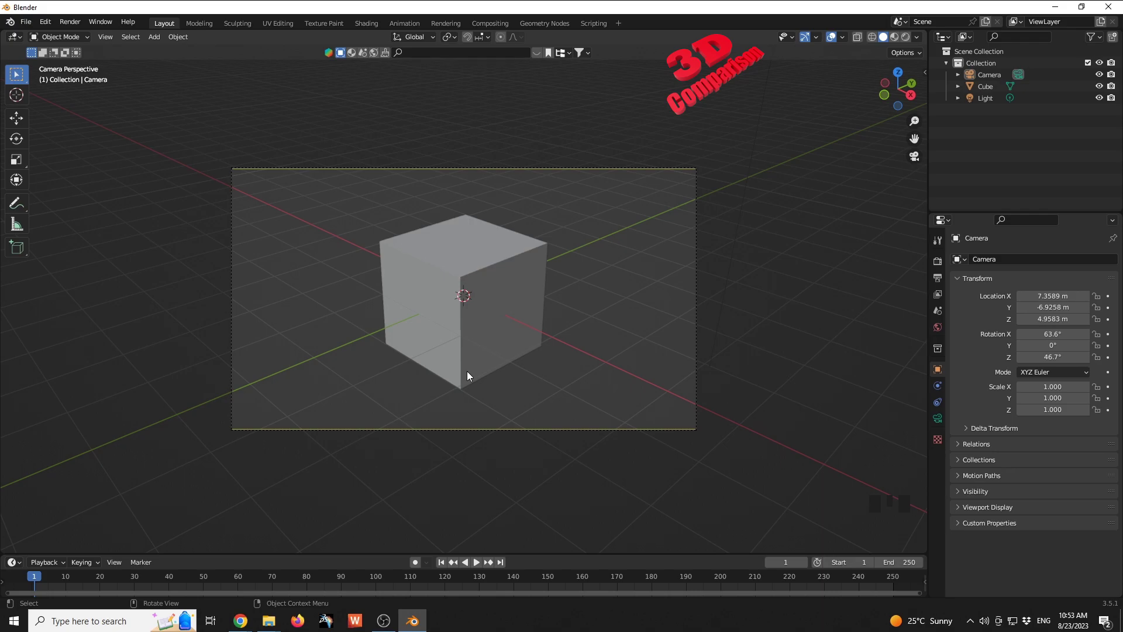
{"action": "key", "text": "KP_0"}
Lower the scene camera along the global Z axis to a height of about 4.60 m, then deselect it
{"action": "middle_click_drag", "start_coordinate": [550, 366], "coordinate": [591, 346]}
{"action": "scroll", "coordinate": [585, 367], "scroll_direction": "down", "scroll_amount": 2}
{"action": "left_click", "coordinate": [688, 267]}
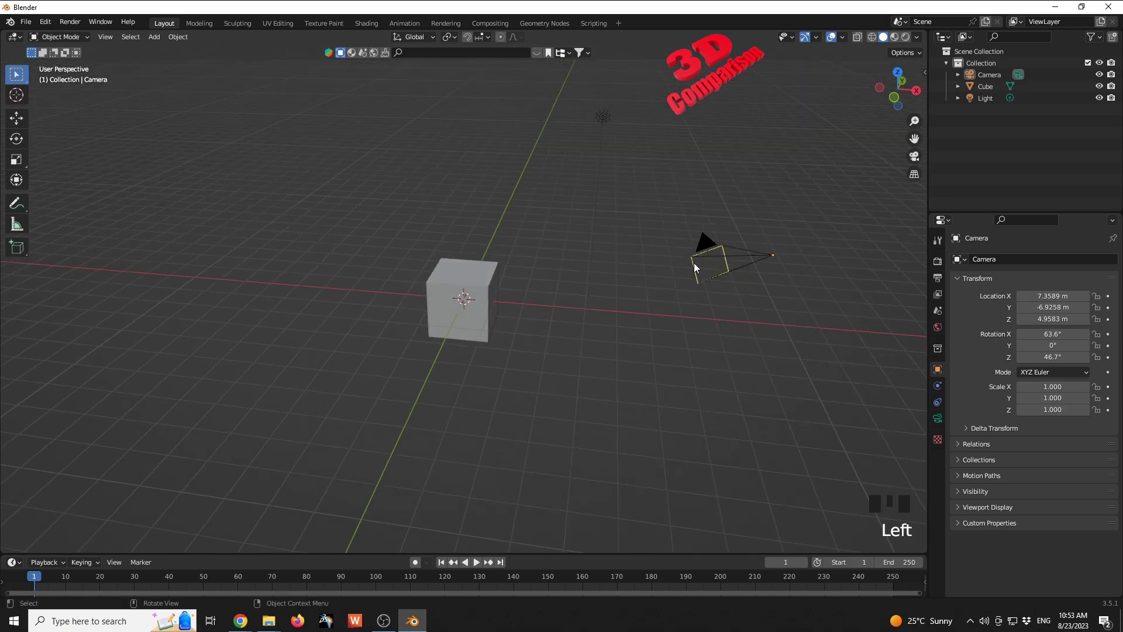
{"action": "left_click", "coordinate": [719, 252]}
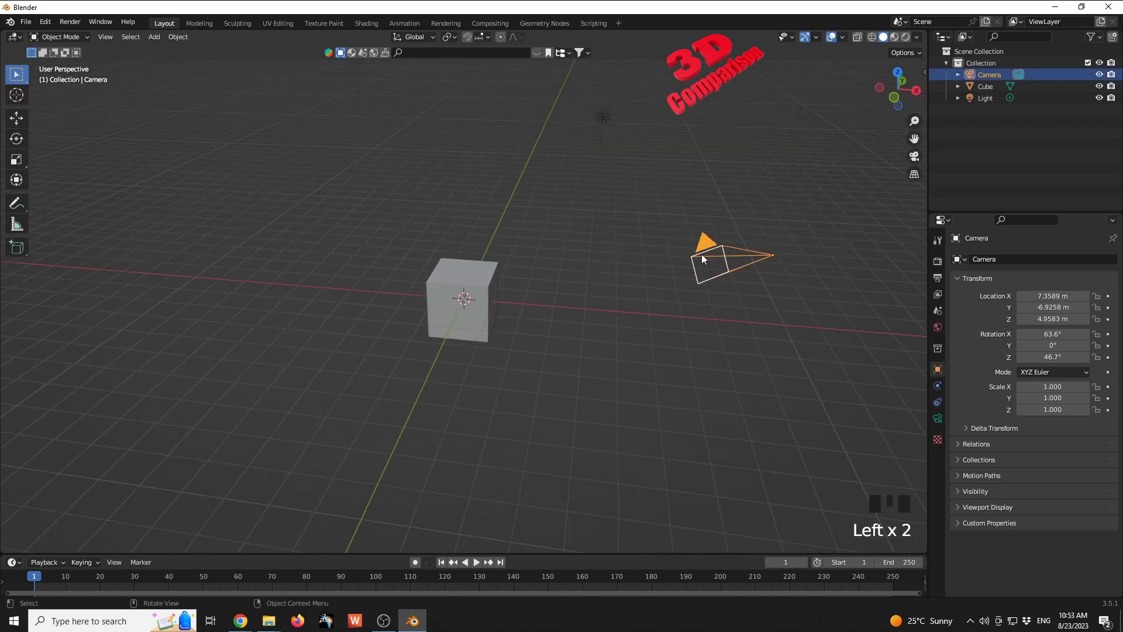
{"action": "key", "text": "g"}
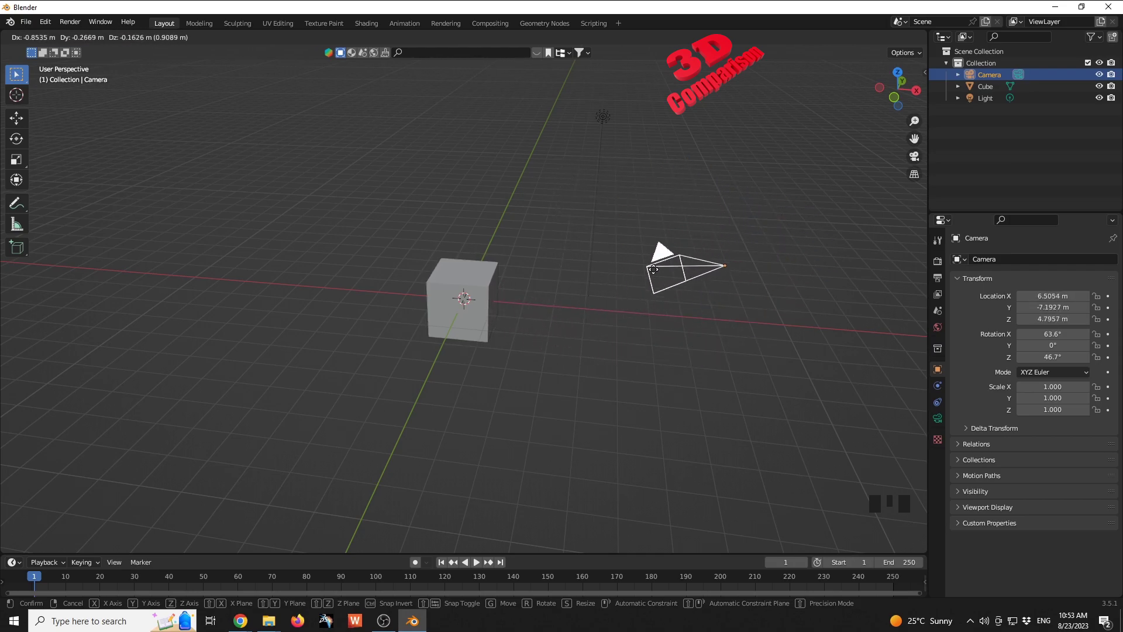
{"action": "key", "text": "Escape"}
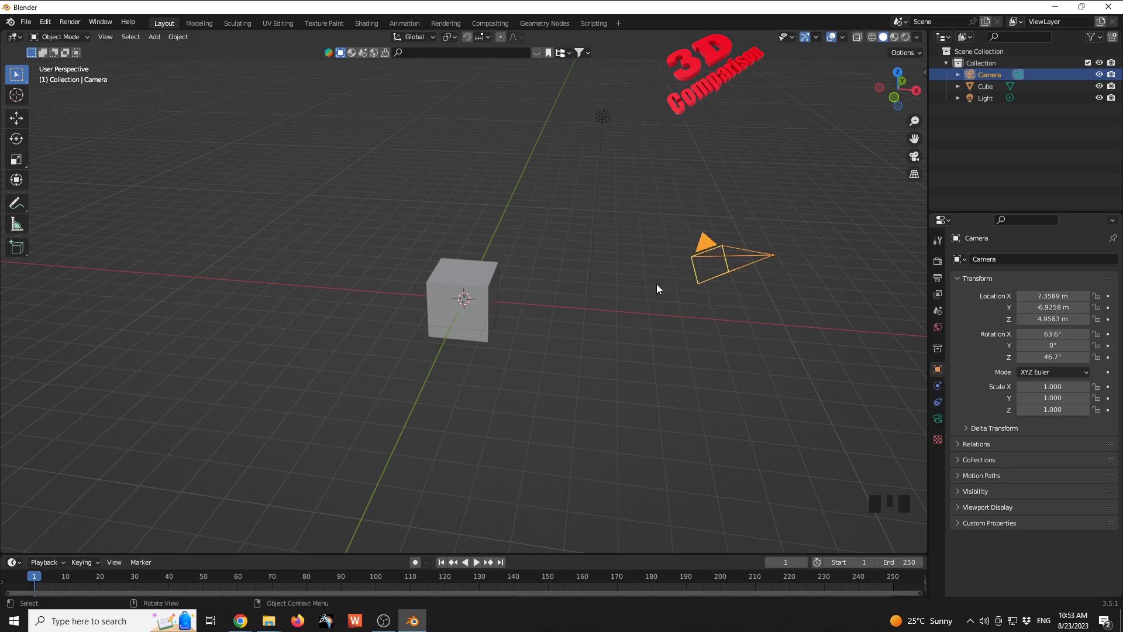
{"action": "key", "text": "g"}
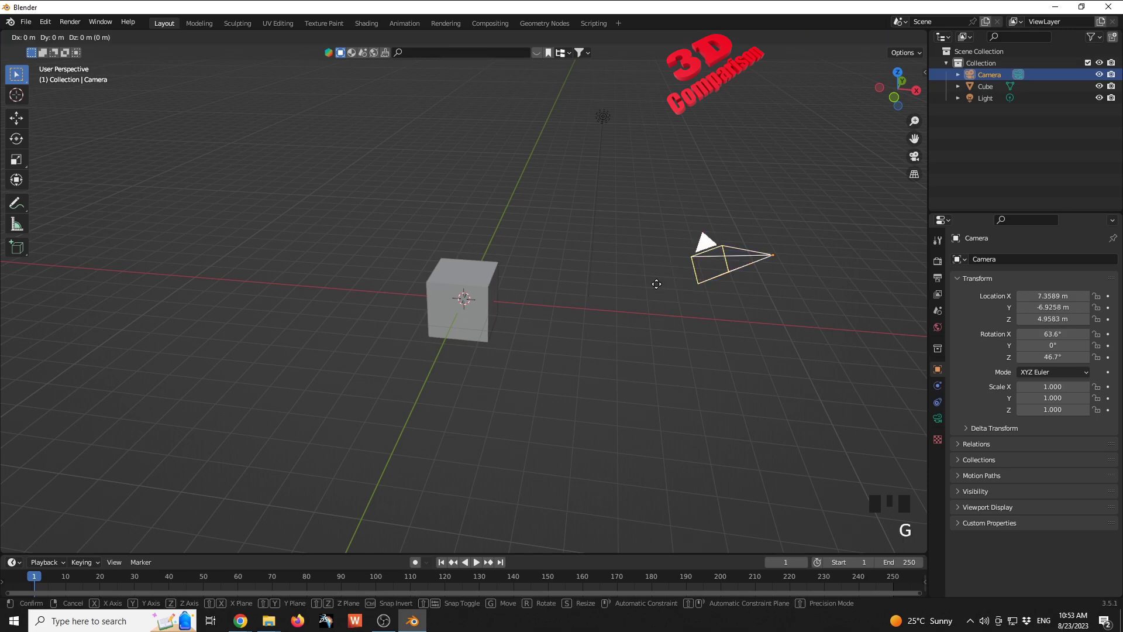
{"action": "key", "text": "z"}
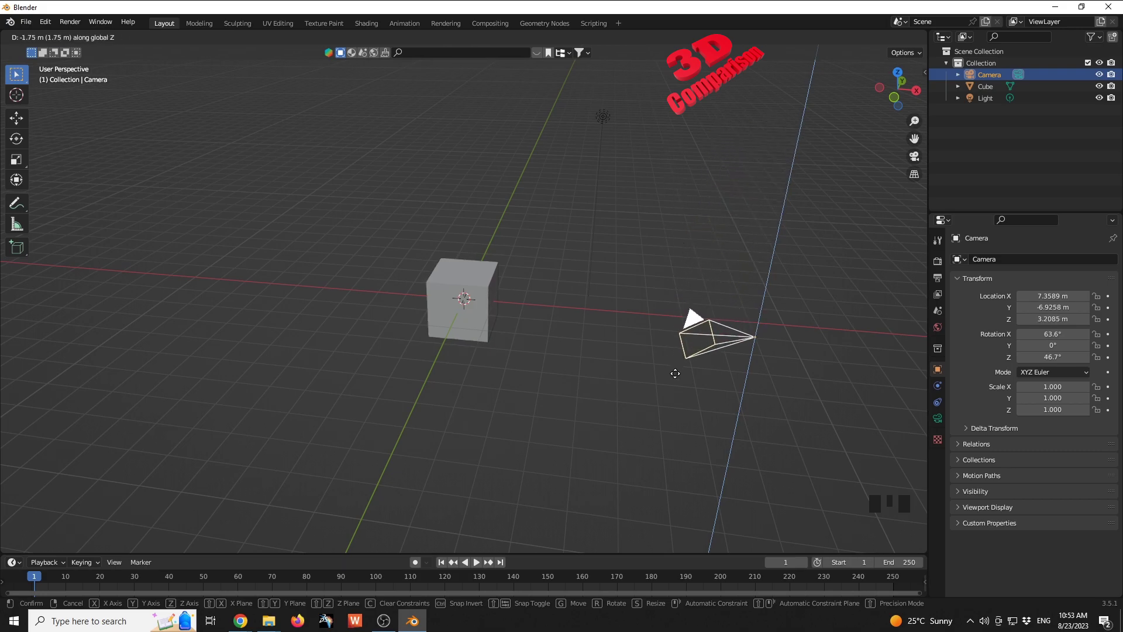
{"action": "left_click", "coordinate": [710, 313]}
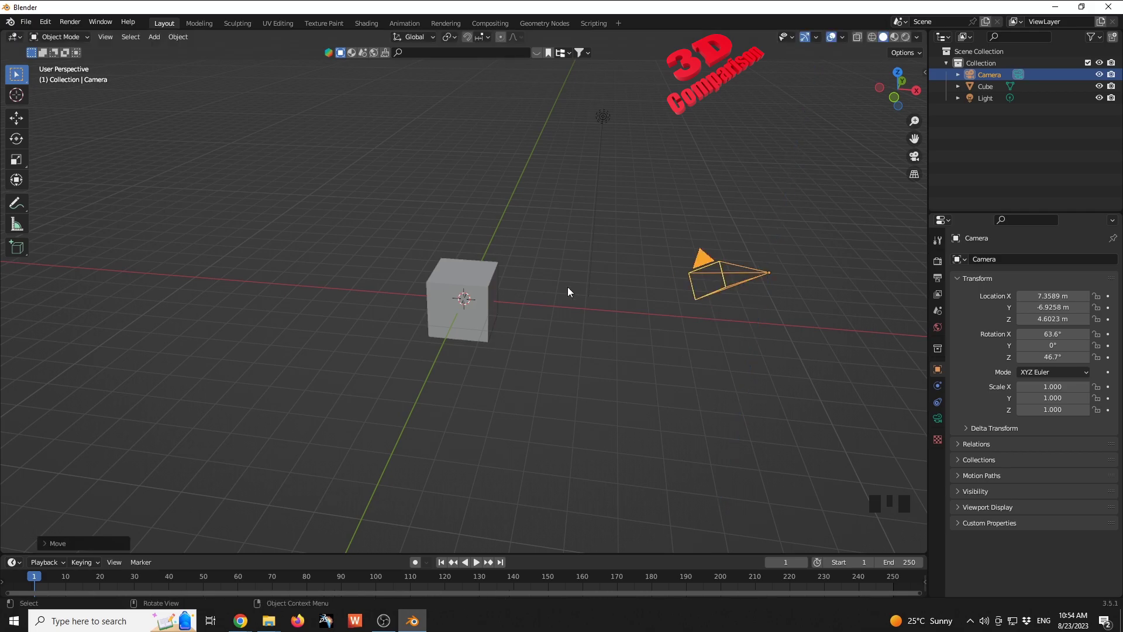
{"action": "left_click", "coordinate": [599, 285]}
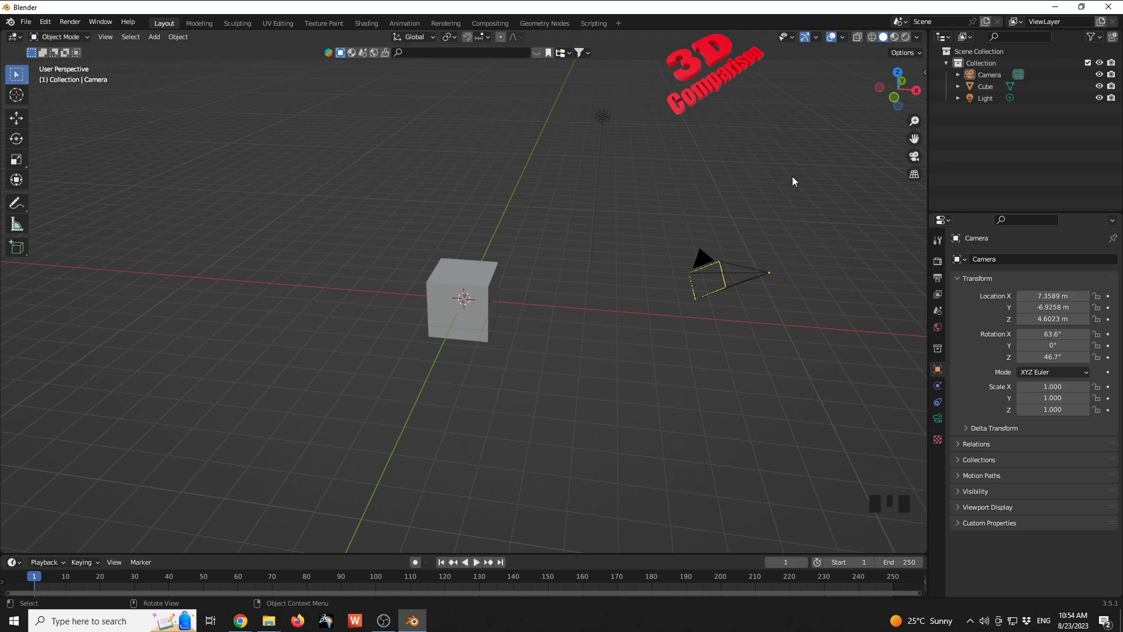
{"action": "key", "text": "n"}
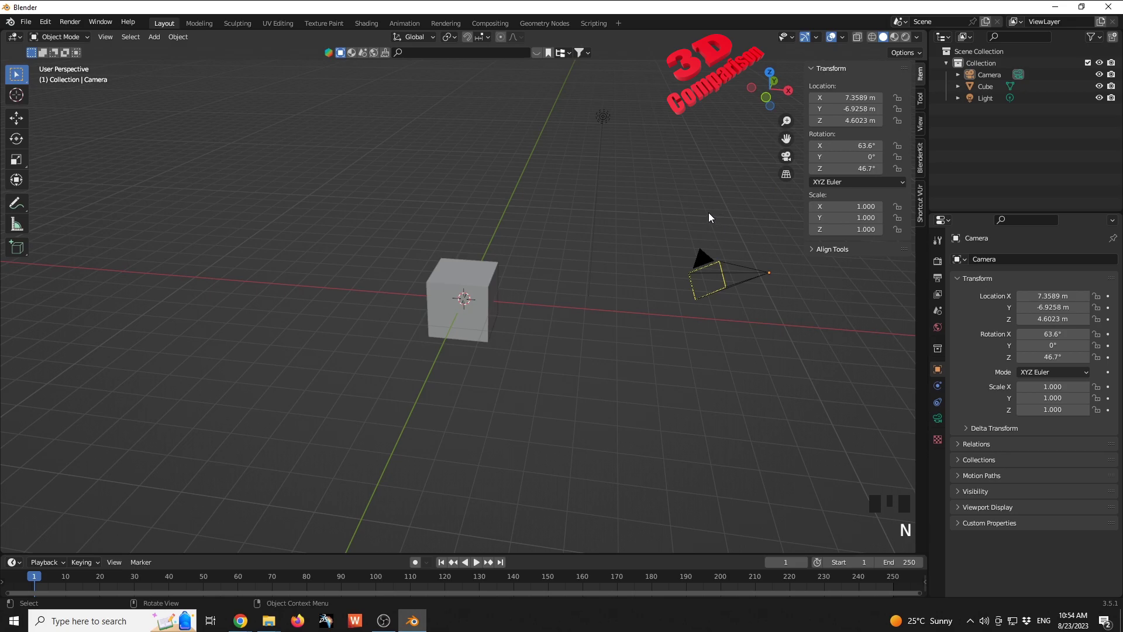
{"action": "key", "text": "n"}
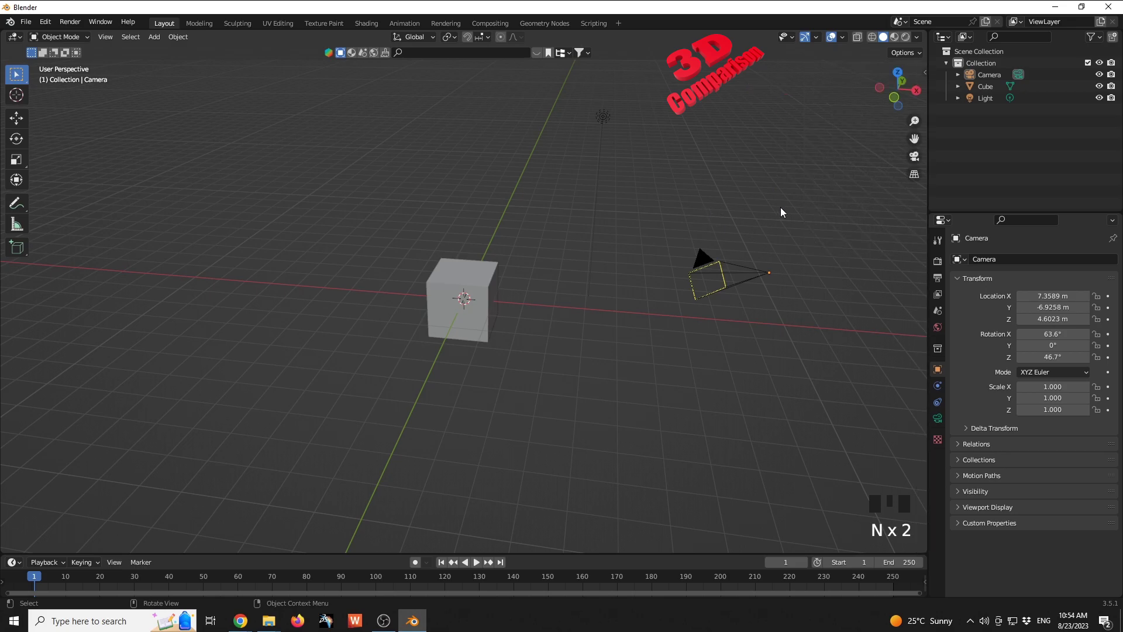
{"action": "key", "text": "n"}
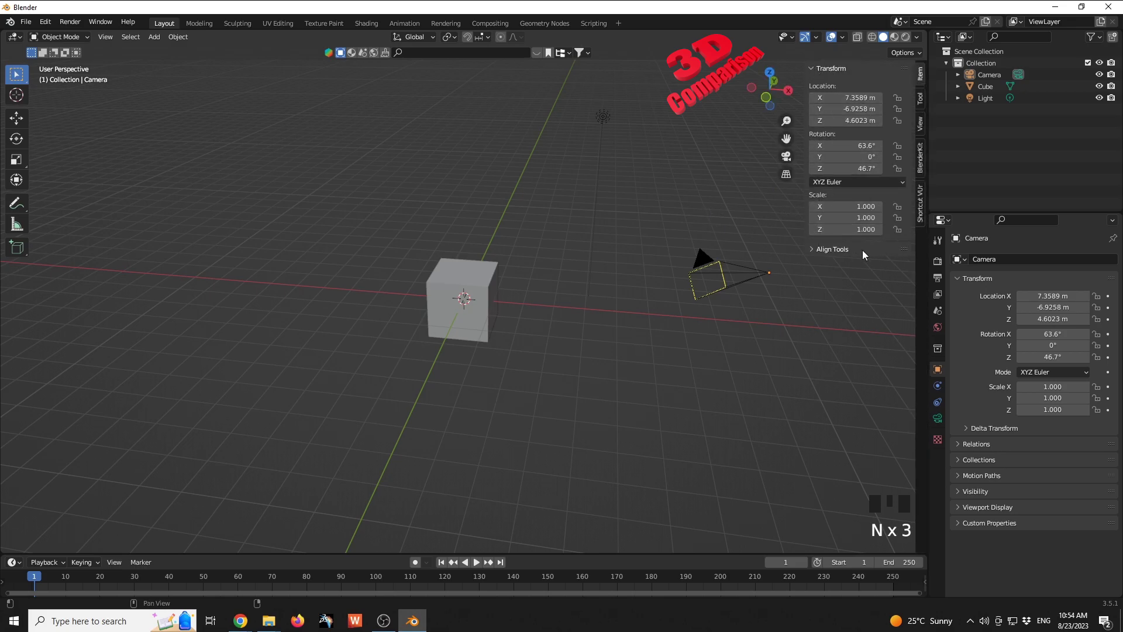
{"action": "key", "text": "n"}
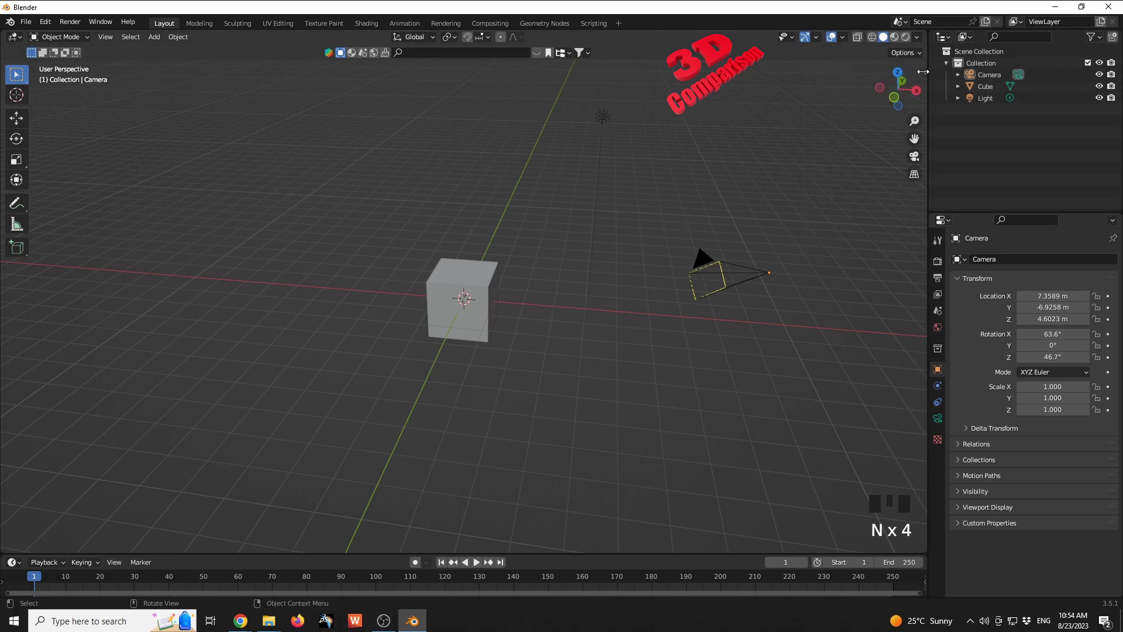
Display the sidebar's View settings and enable locking the camera to the view
{"action": "left_click", "coordinate": [922, 71]}
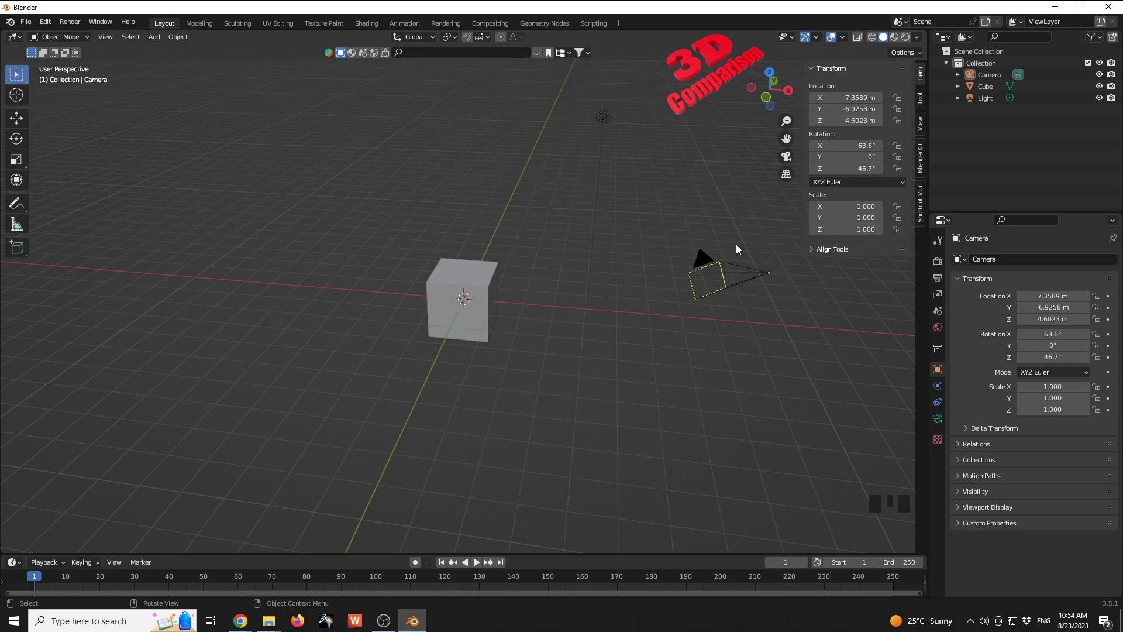
{"action": "left_click", "coordinate": [921, 123]}
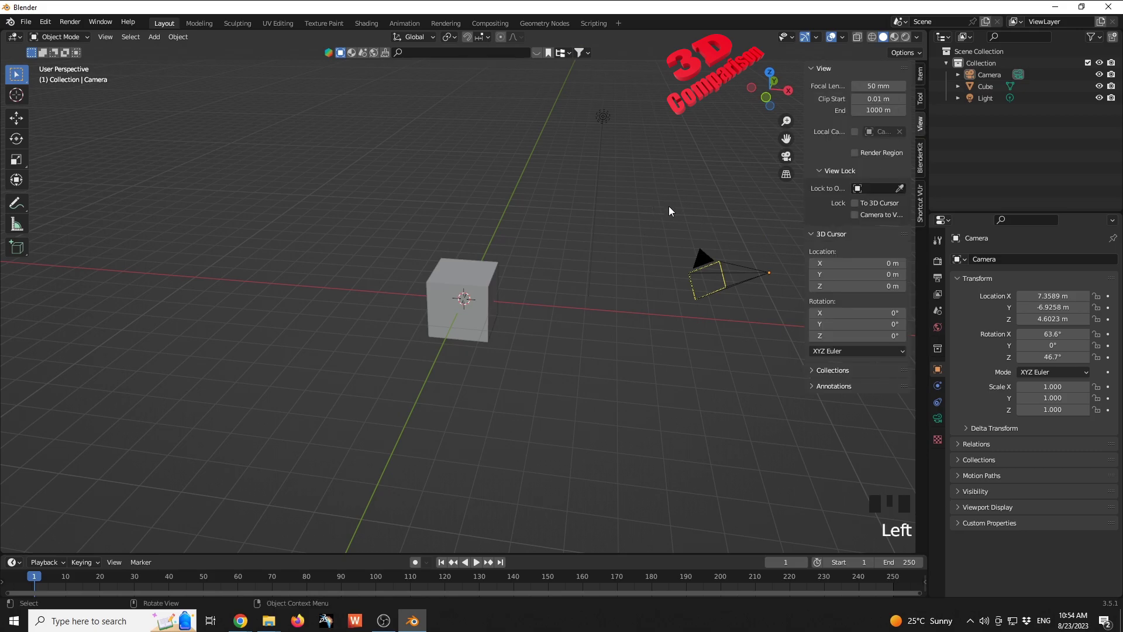
{"action": "left_click", "coordinate": [854, 215]}
{"action": "left_click", "coordinate": [616, 275]}
Orbit the locked camera around the cube to about X 1.77 m, Y 9.89 m, Z 4.18 m, and unlock it from the view
{"action": "key", "text": "KP_0"}
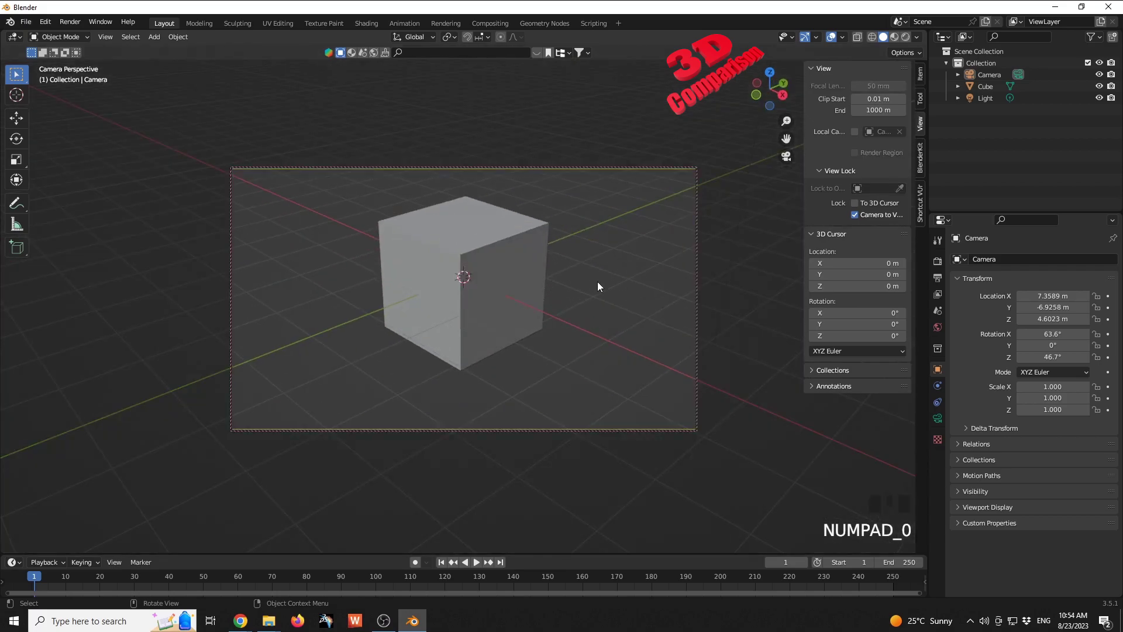
{"action": "left_click", "coordinate": [603, 258]}
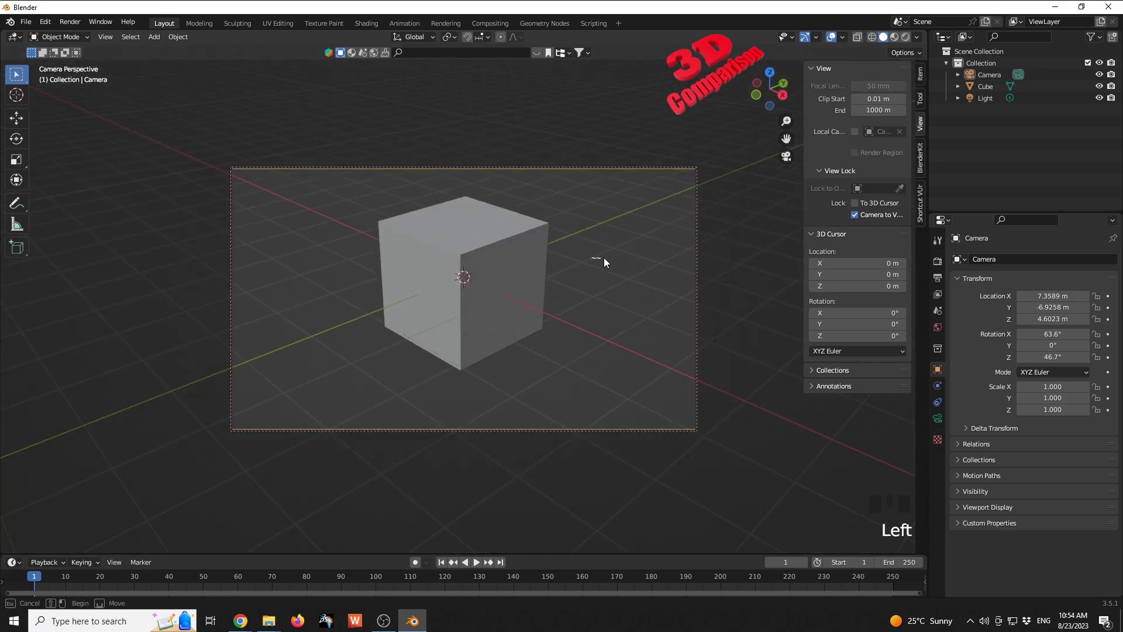
{"action": "left_click_drag", "start_coordinate": [608, 257], "coordinate": [597, 268]}
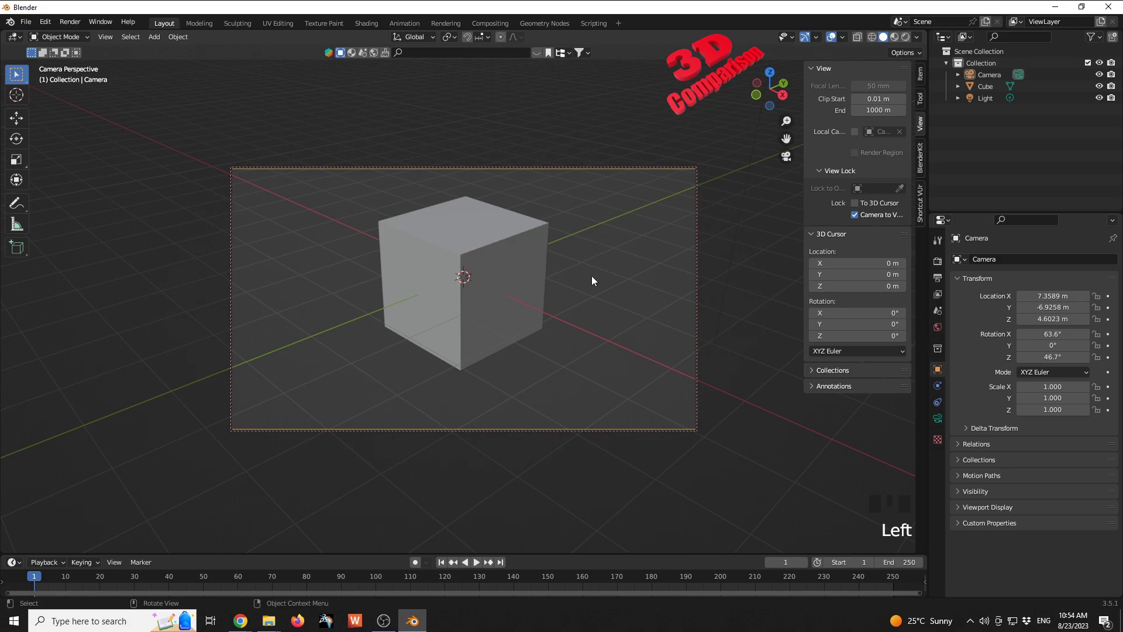
{"action": "middle_click_drag", "start_coordinate": [591, 275], "coordinate": [411, 277]}
{"action": "left_click", "coordinate": [854, 214]}
{"action": "left_click", "coordinate": [739, 241]}
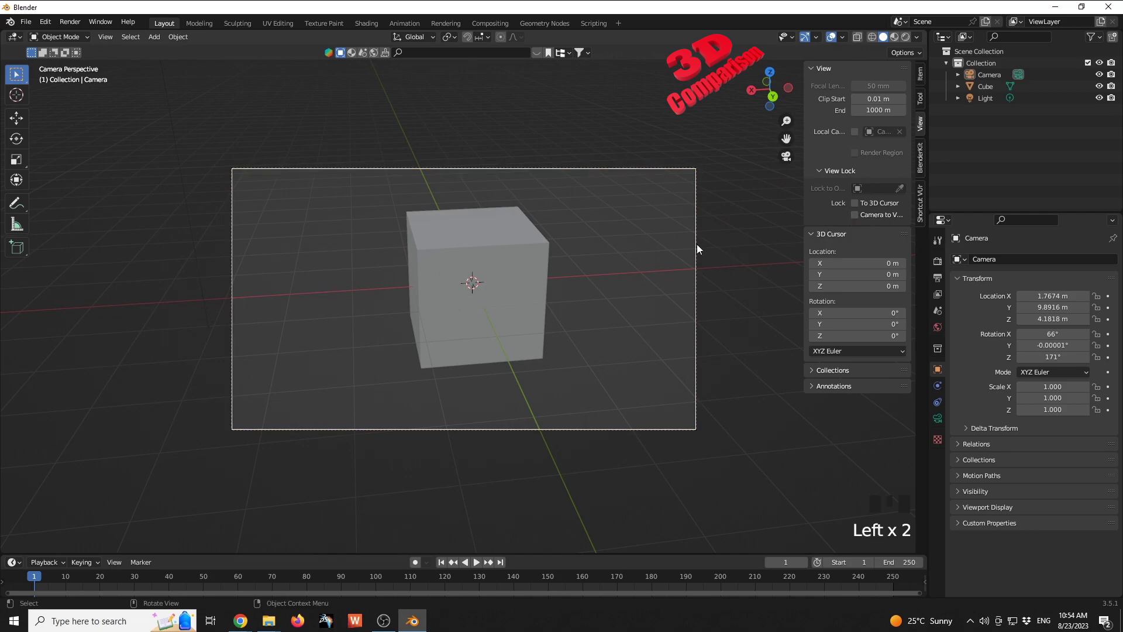
Leave the camera view and examine the camera's new position relative to the cube in the perspective view
{"action": "key", "text": "KP_0"}
{"action": "scroll", "coordinate": [656, 254], "scroll_direction": "down", "scroll_amount": 5}
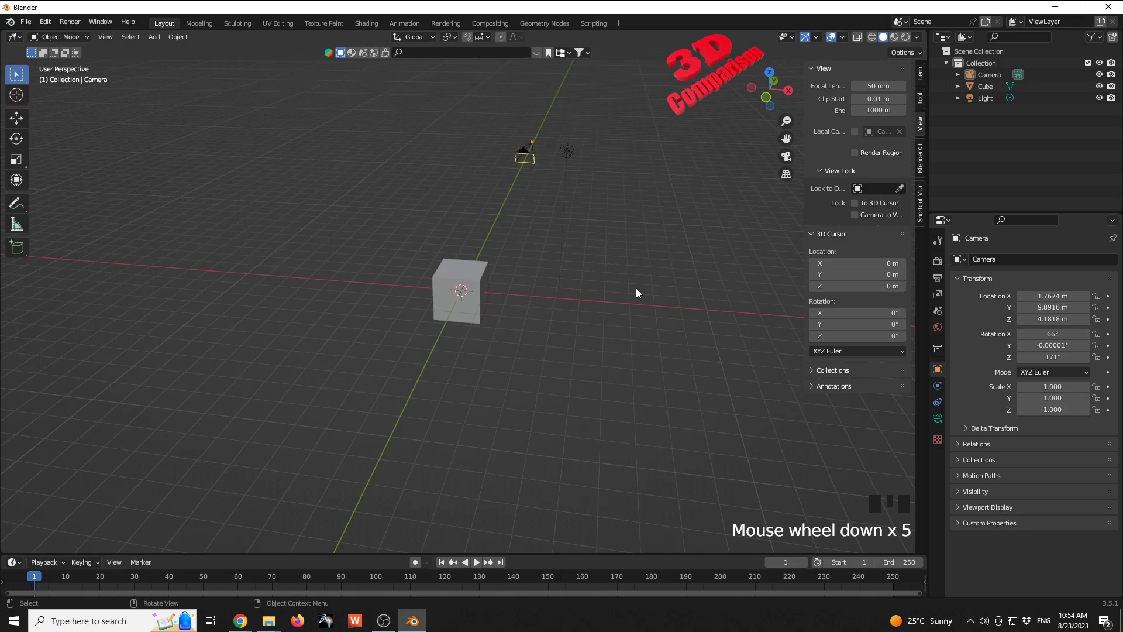
{"action": "left_click", "coordinate": [575, 175]}
{"action": "scroll", "coordinate": [552, 141], "scroll_direction": "up", "scroll_amount": 1}
{"action": "left_click", "coordinate": [511, 99]}
{"action": "left_click_drag", "start_coordinate": [494, 92], "coordinate": [561, 163]}
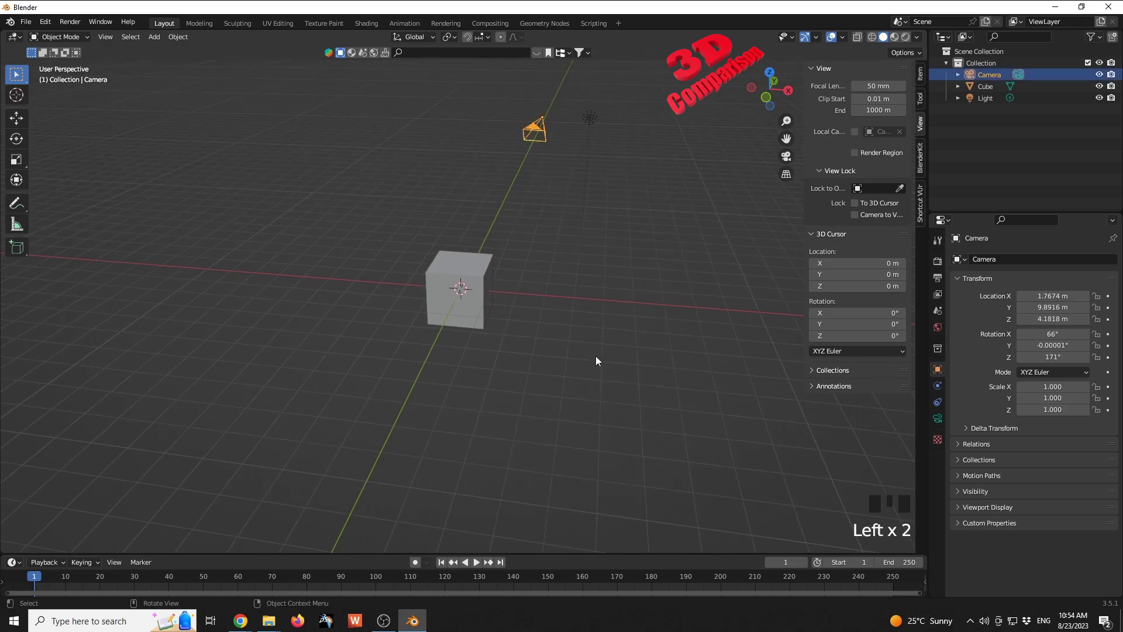
{"action": "left_click", "coordinate": [677, 241]}
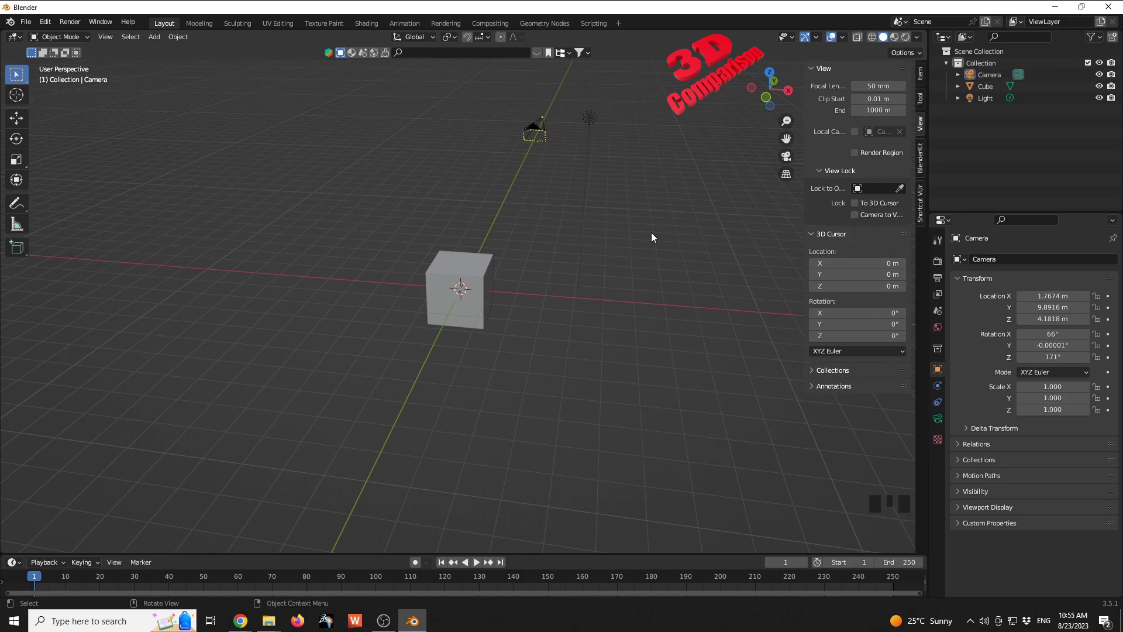
Compare the active camera's view of the cube with the perspective view, ending in the perspective view
{"action": "scroll", "coordinate": [511, 269], "scroll_direction": "up", "scroll_amount": 1}
{"action": "scroll", "coordinate": [512, 271], "scroll_direction": "up", "scroll_amount": 2}
{"action": "scroll", "coordinate": [512, 271], "scroll_direction": "down", "scroll_amount": 3}
{"action": "left_click", "coordinate": [549, 177]}
{"action": "left_click", "coordinate": [546, 247]}
{"action": "key", "text": "KP_0"}
{"action": "key", "text": "KP_0"}
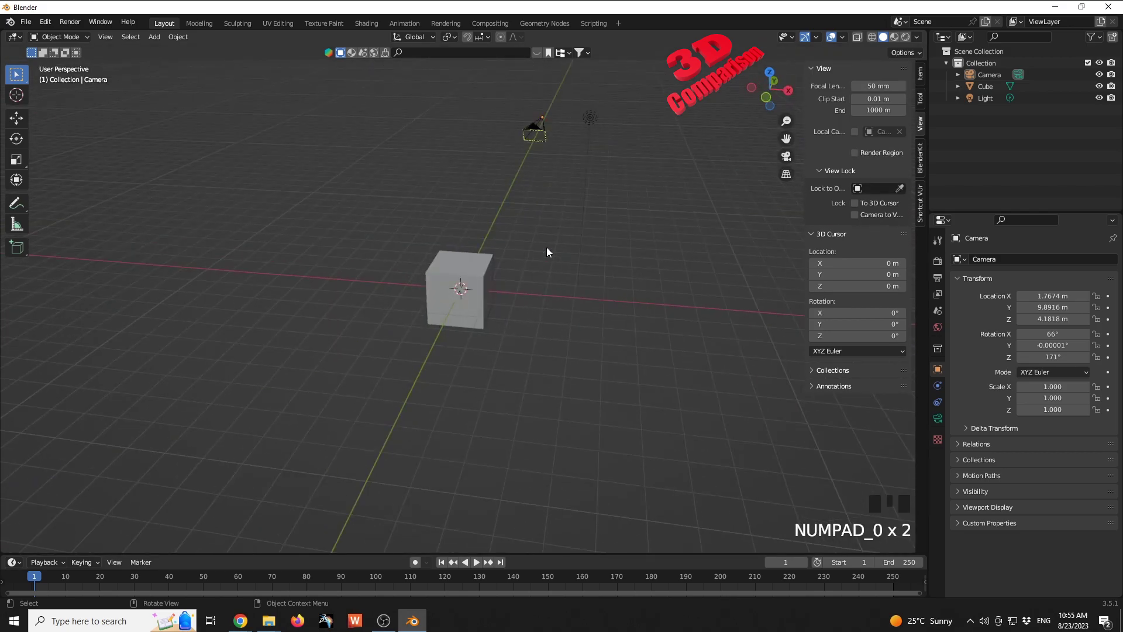
{"action": "key", "text": "KP_0"}
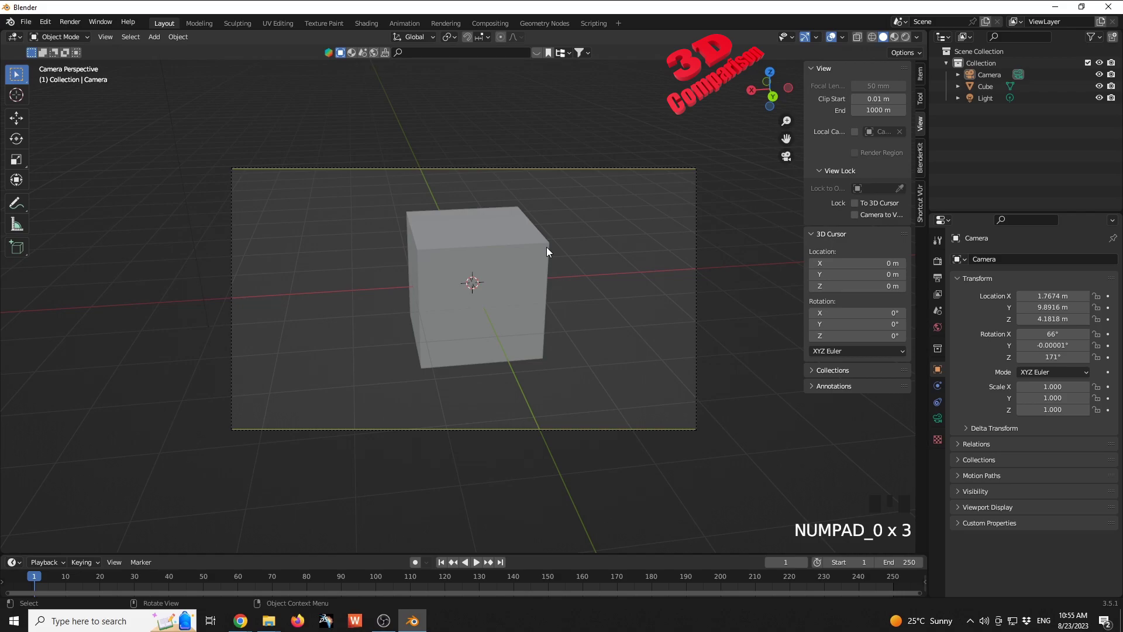
{"action": "key", "text": "KP_0"}
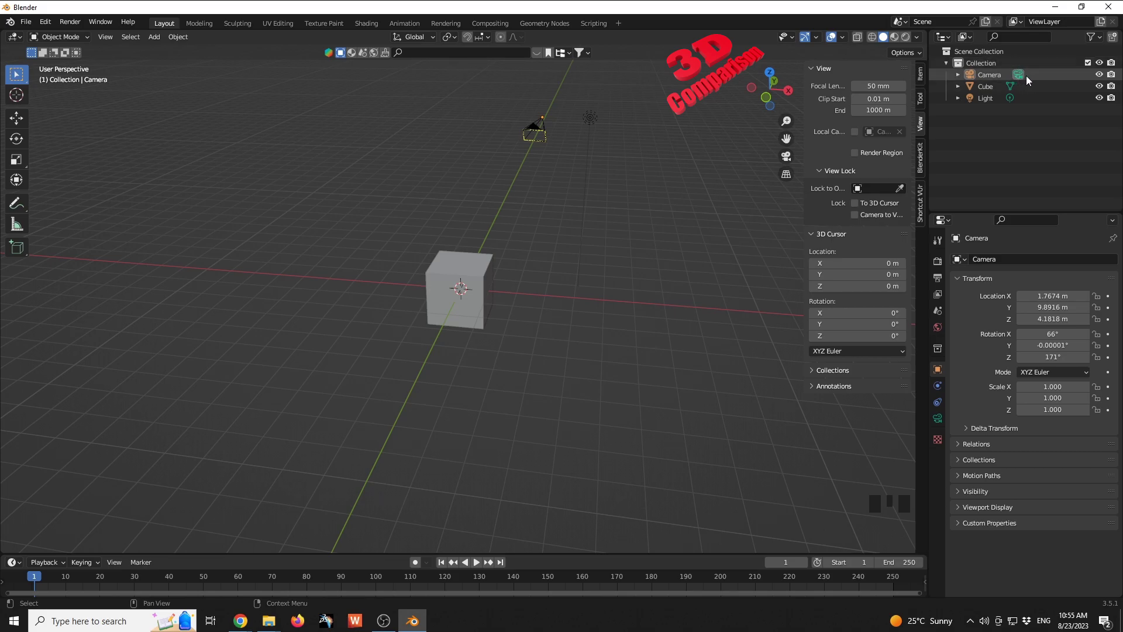
Add a second camera at the origin and move it up along Z to about 4.73 m above the cube
{"action": "left_click", "coordinate": [649, 246]}
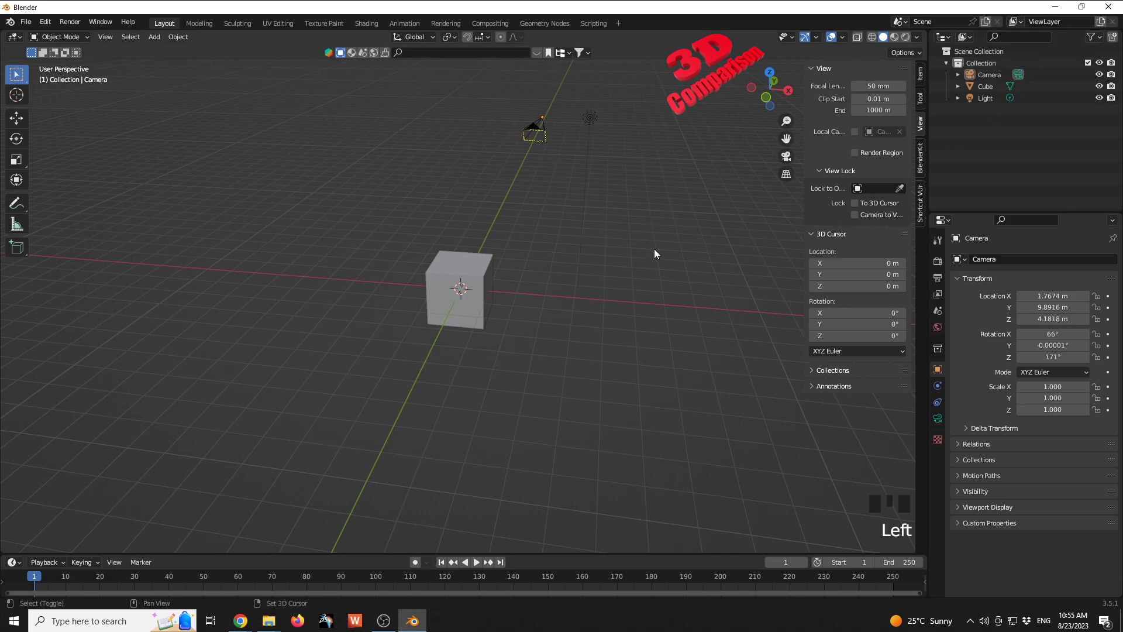
{"action": "key", "text": "shift+a"}
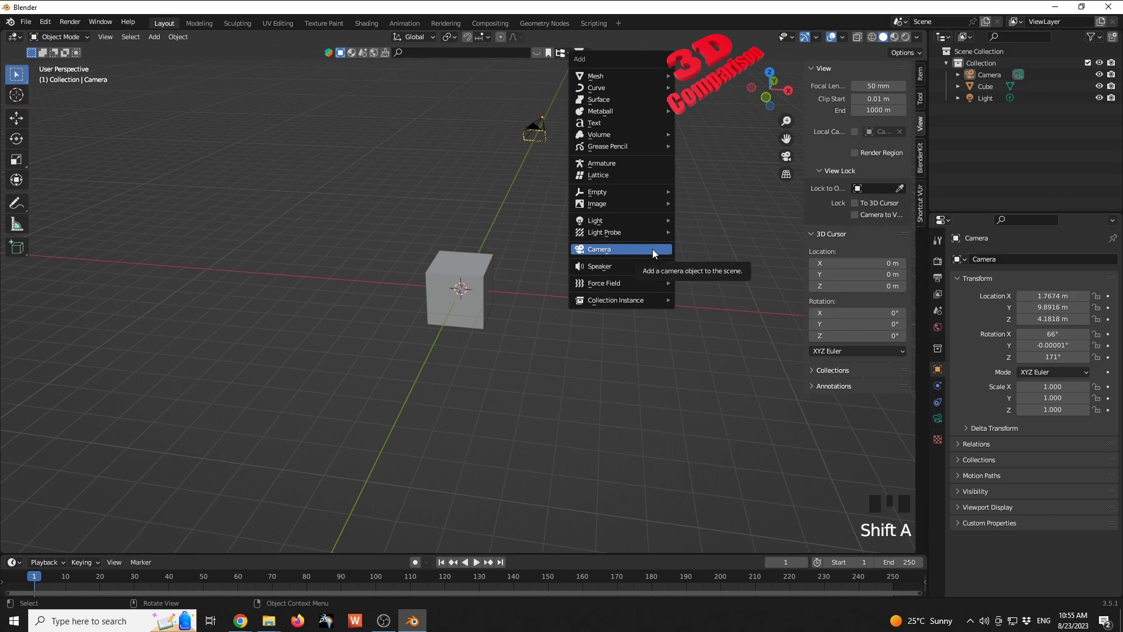
{"action": "left_click", "coordinate": [653, 252]}
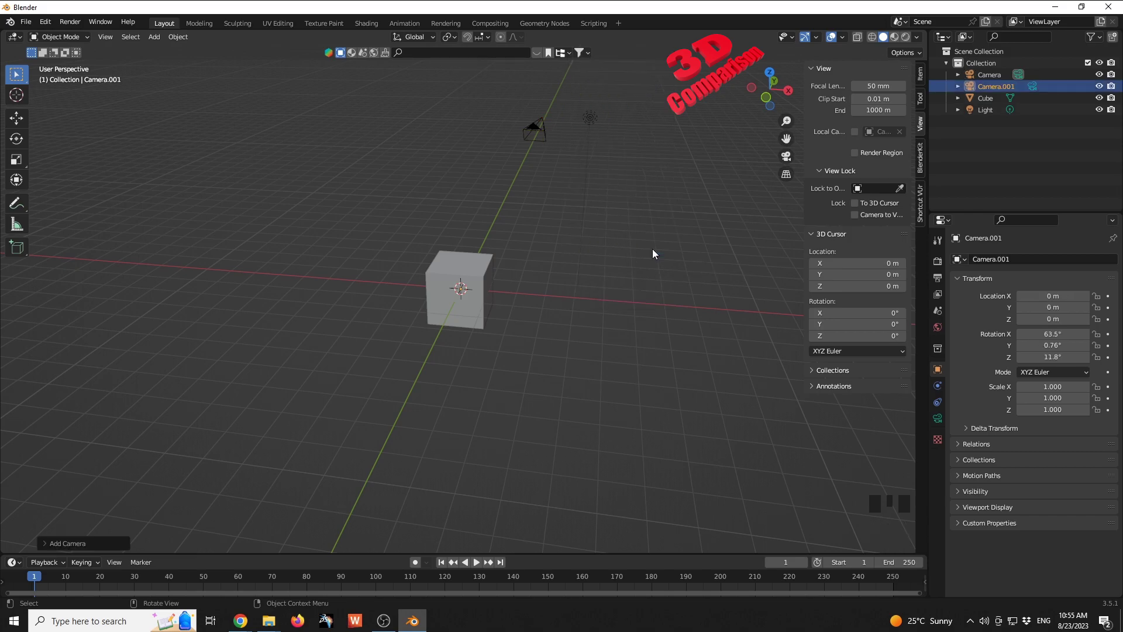
{"action": "key", "text": "g"}
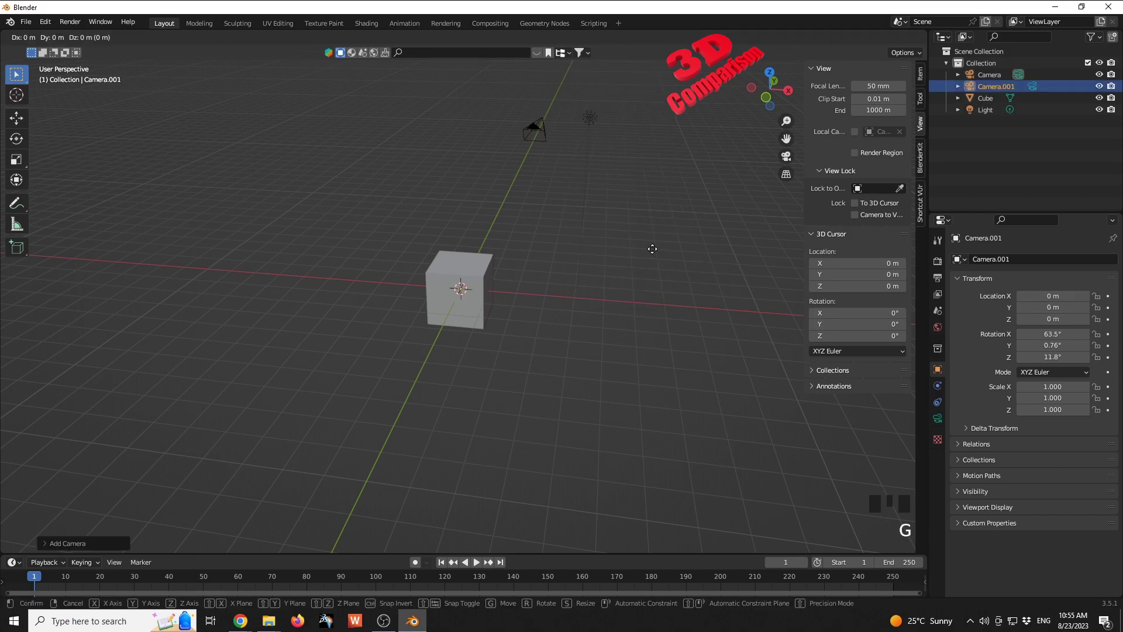
{"action": "key", "text": "z"}
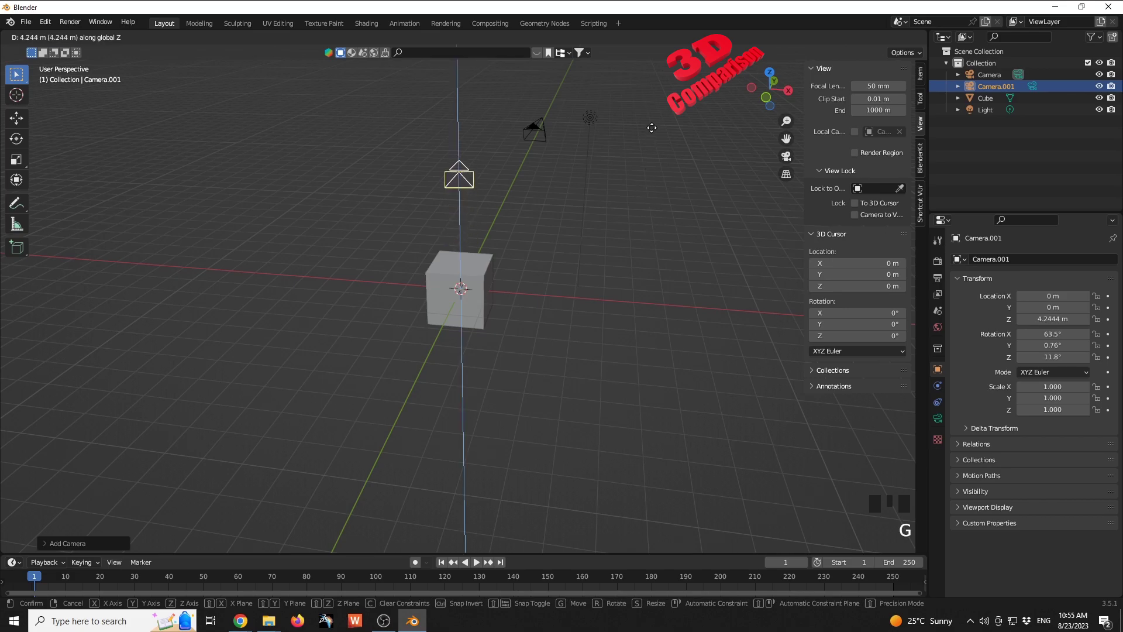
{"action": "left_click", "coordinate": [652, 117]}
{"action": "left_click", "coordinate": [620, 242]}
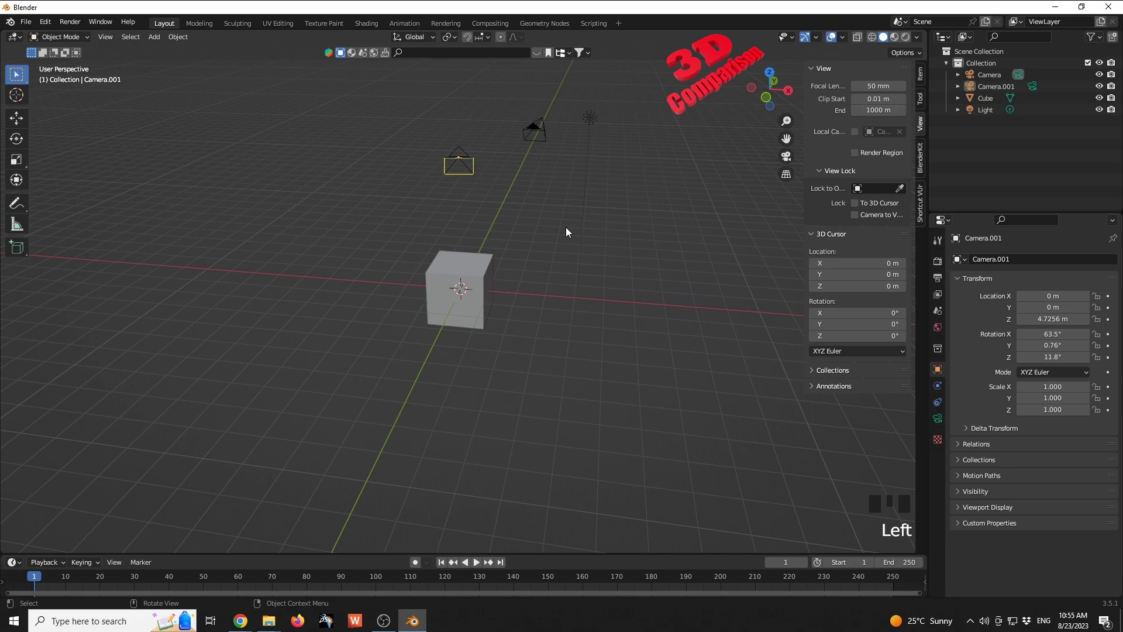
Make Camera.001 the scene's active camera and enable locking the camera to the view
{"action": "left_click", "coordinate": [470, 160]}
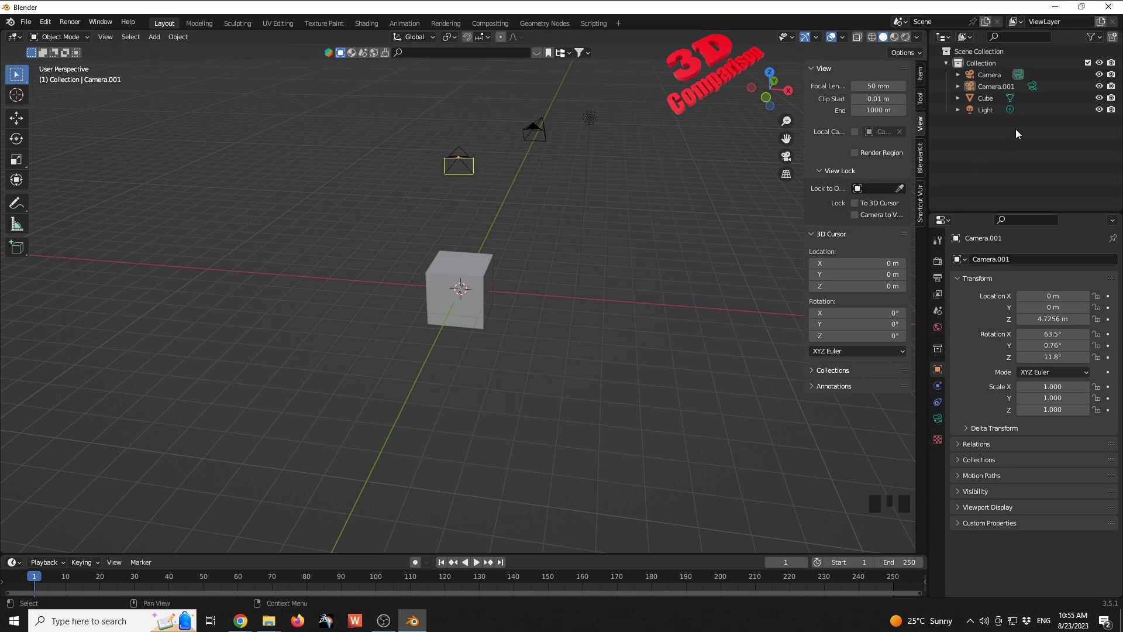
{"action": "left_click", "coordinate": [1033, 88]}
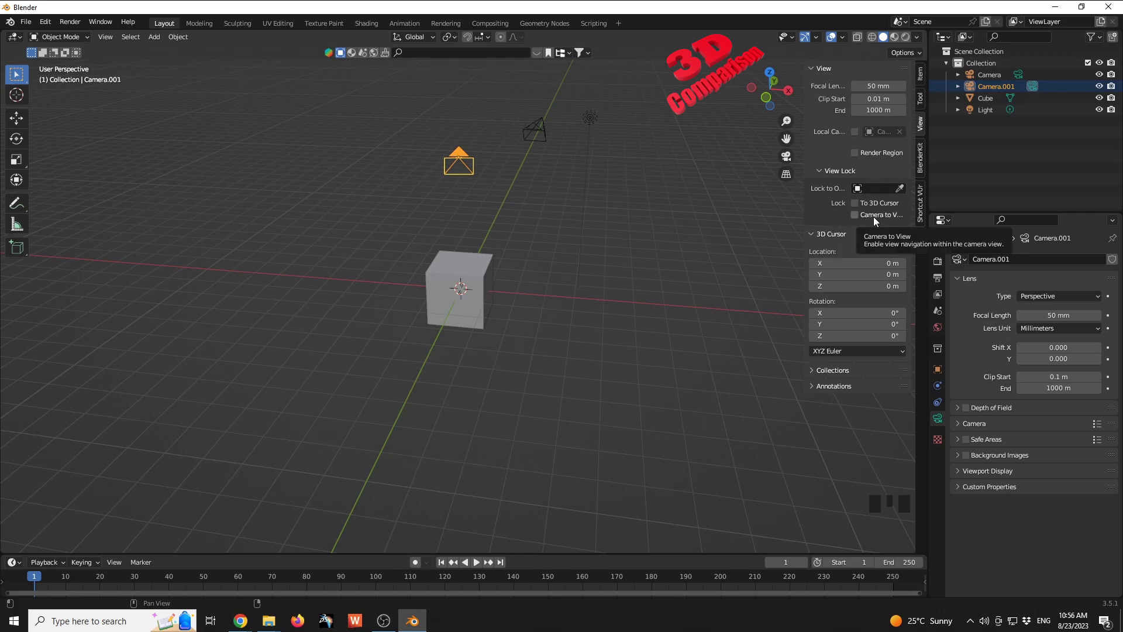
{"action": "left_click", "coordinate": [855, 215]}
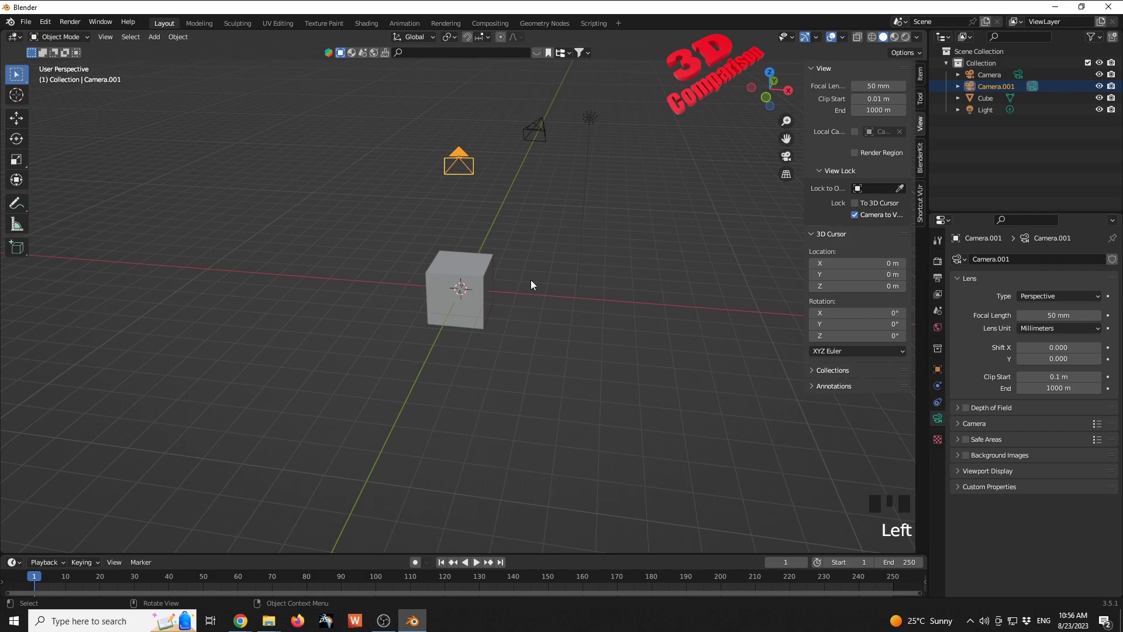
Look through Camera.001, reframe it so the whole cube sits right of centre in the frame, and unlock it from the view
{"action": "key", "text": "KP_0"}
{"action": "scroll", "coordinate": [530, 300], "scroll_direction": "down", "scroll_amount": 9}
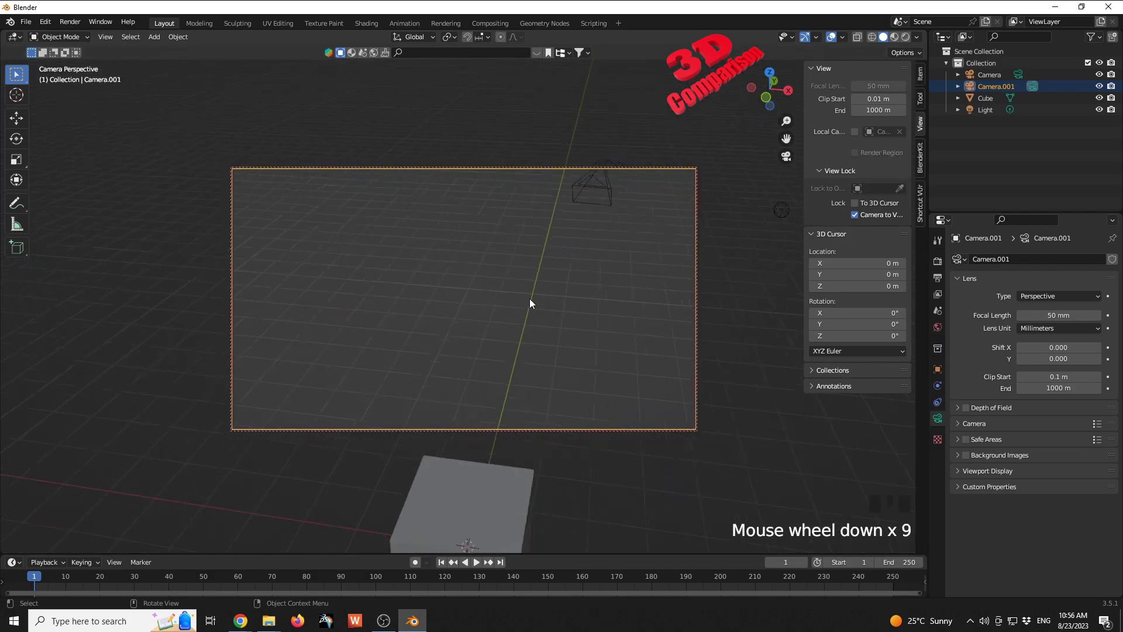
{"action": "scroll", "coordinate": [530, 301], "scroll_direction": "down", "scroll_amount": 2}
{"action": "mouse_move", "coordinate": [534, 312]}
{"action": "middle_mouse_down"}
{"action": "mouse_move", "coordinate": [545, 252]}
{"action": "mouse_move", "coordinate": [537, 311]}
{"action": "mouse_move", "coordinate": [550, 253]}
{"action": "mouse_move", "coordinate": [540, 300]}
{"action": "middle_mouse_up"}
{"action": "middle_click_drag", "start_coordinate": [538, 344], "coordinate": [617, 214], "text": "shift"}
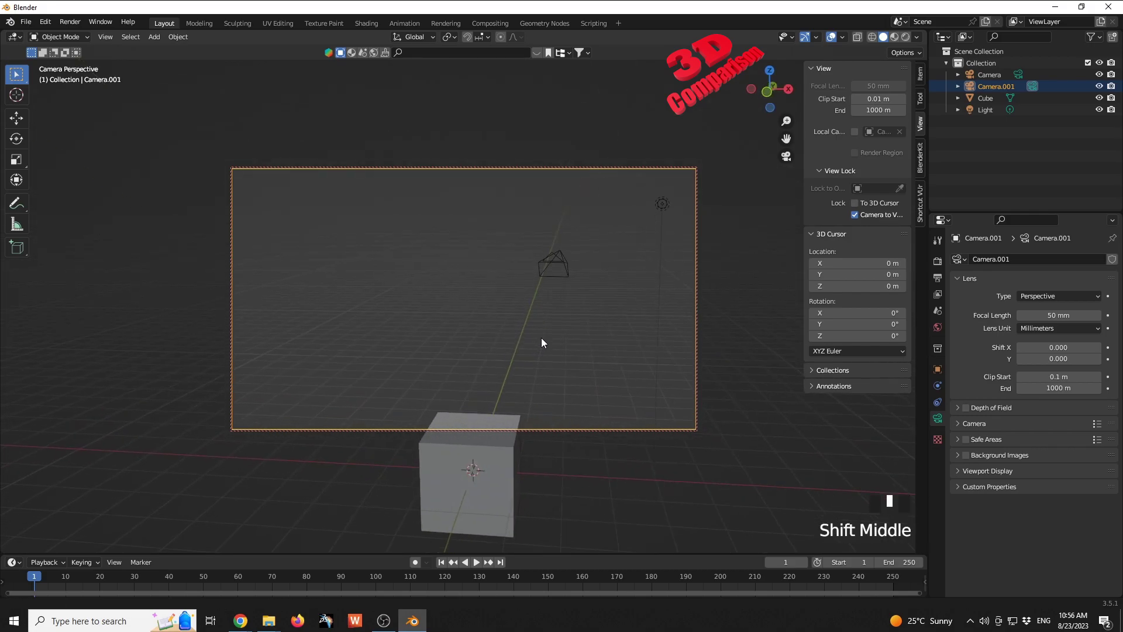
{"action": "middle_click_drag", "start_coordinate": [639, 219], "coordinate": [654, 217]}
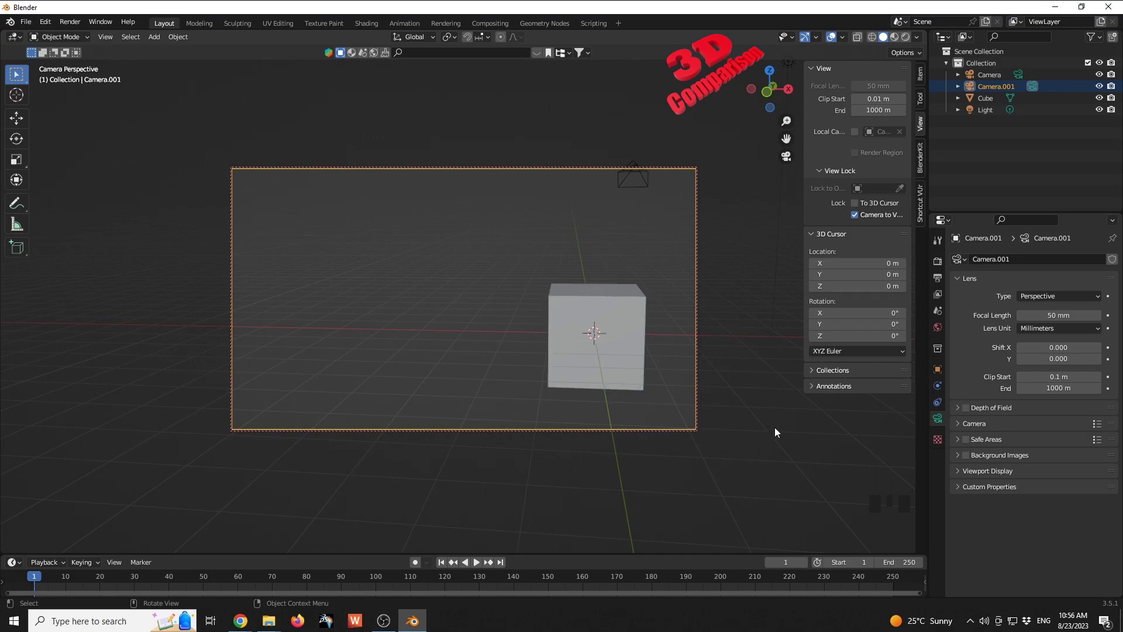
{"action": "left_click", "coordinate": [855, 214]}
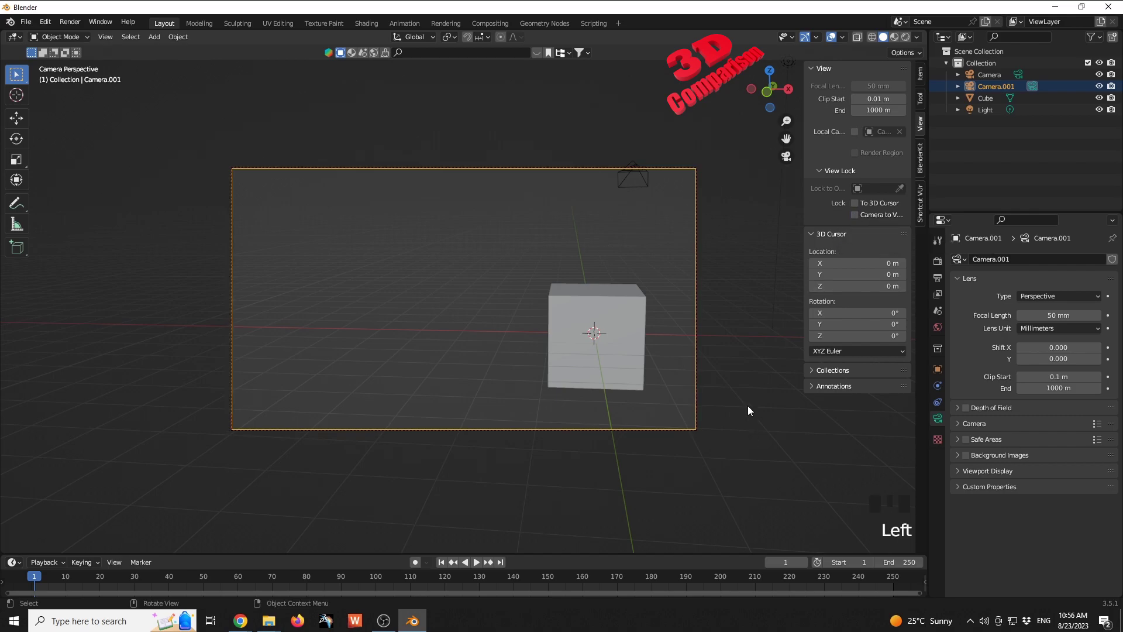
Compare Camera.001's position relative to the cube in the perspective view with what it sees, ending in the perspective view
{"action": "left_click", "coordinate": [747, 374]}
{"action": "key", "text": "KP_0"}
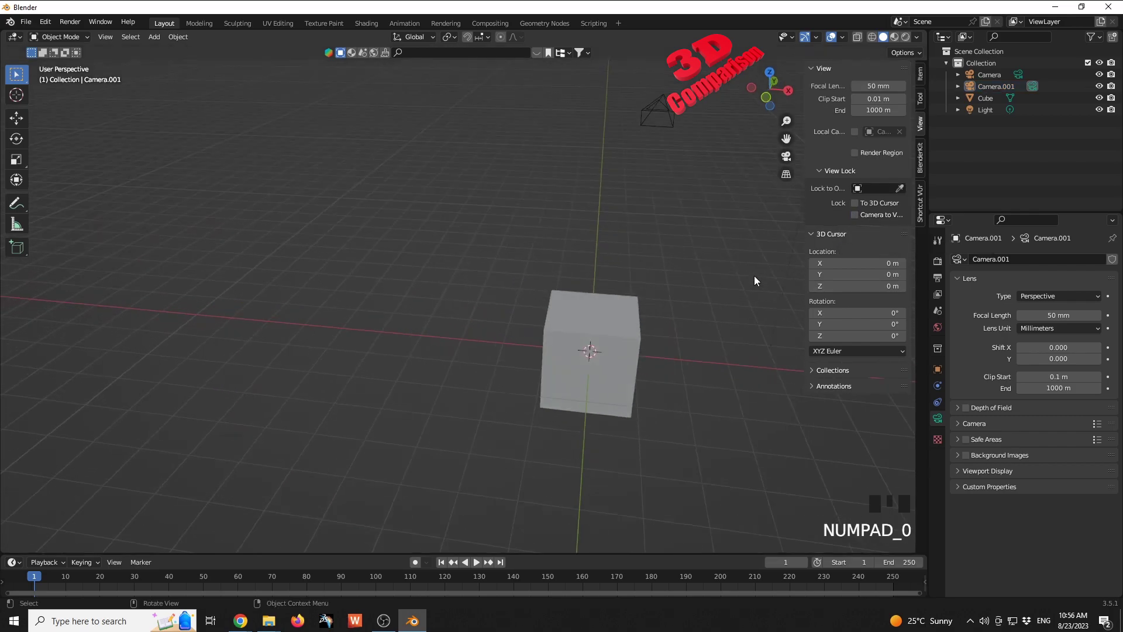
{"action": "scroll", "coordinate": [636, 327], "scroll_direction": "down", "scroll_amount": 4}
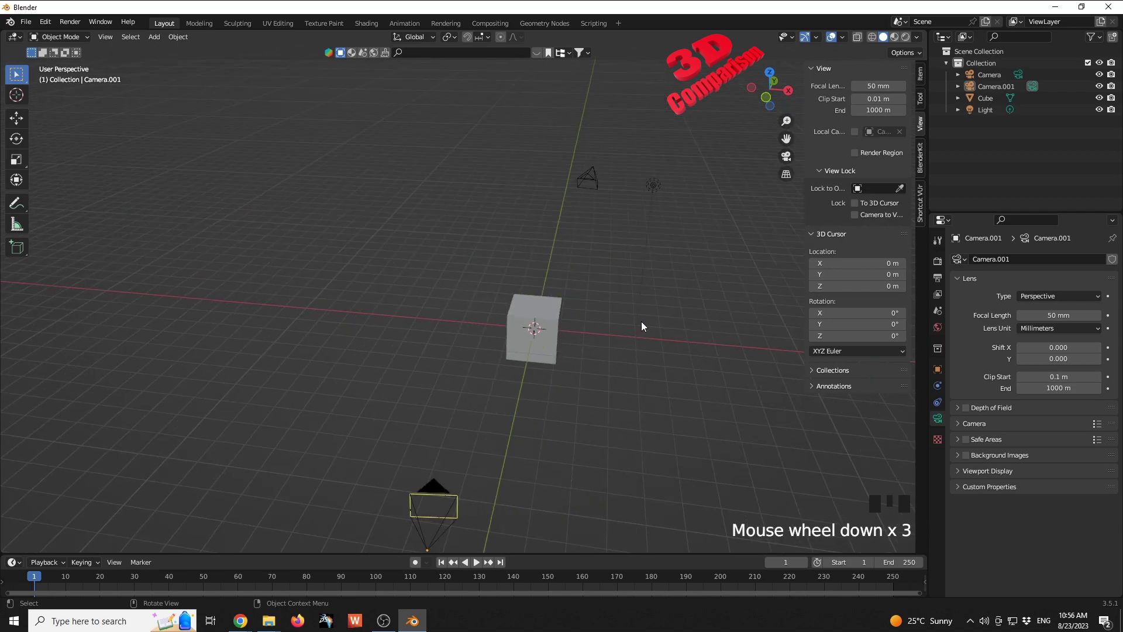
{"action": "left_click", "coordinate": [647, 379]}
{"action": "left_click", "coordinate": [643, 372]}
{"action": "middle_click_drag", "start_coordinate": [642, 369], "coordinate": [199, 342]}
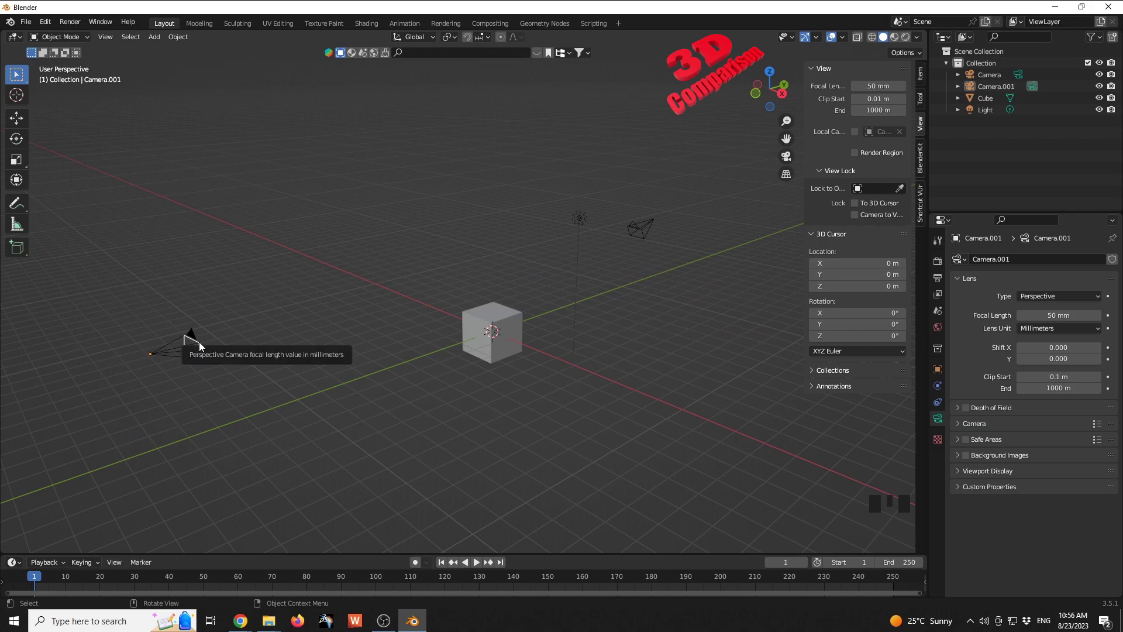
{"action": "left_click", "coordinate": [479, 370]}
{"action": "key", "text": "KP_0"}
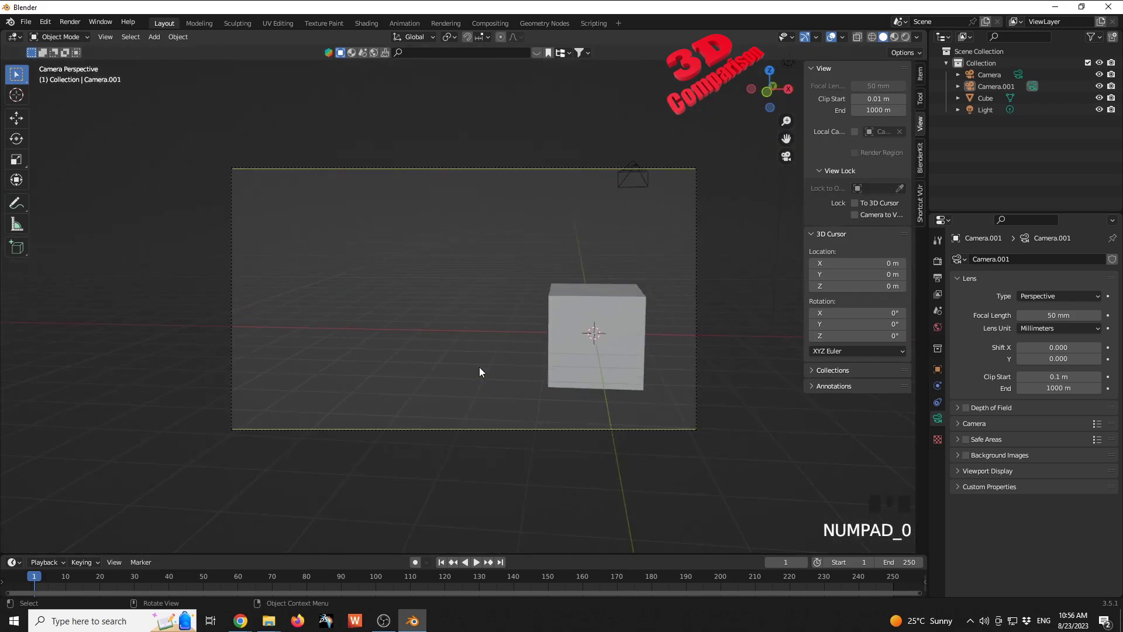
{"action": "key", "text": "KP_0"}
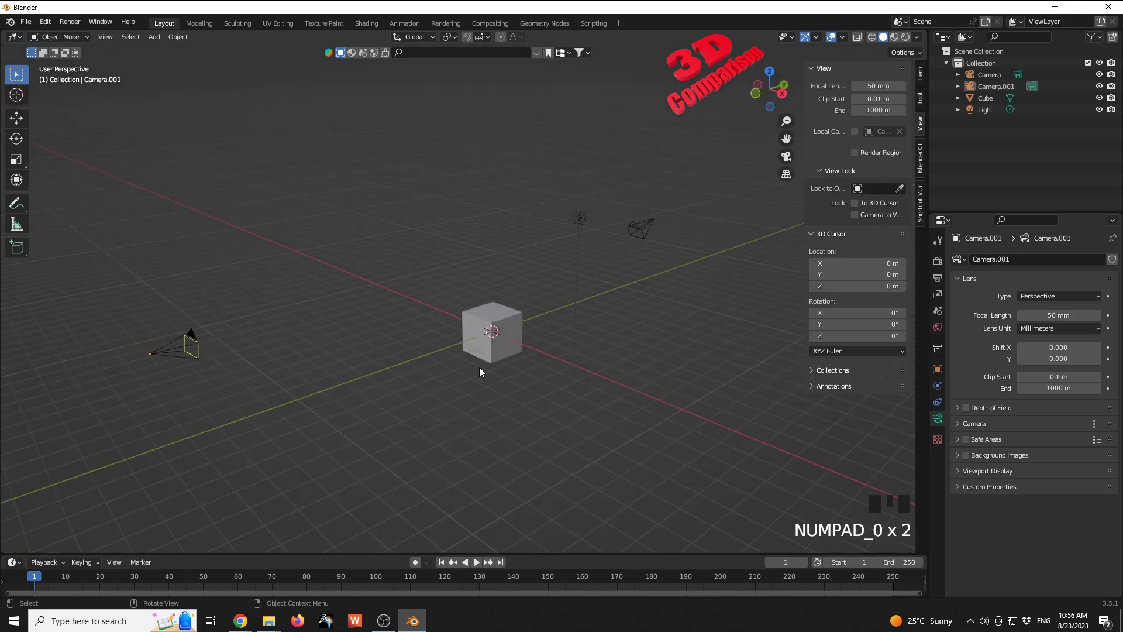
Make the original camera active again and check its view of the cube before returning to the perspective view
{"action": "left_click", "coordinate": [1017, 76]}
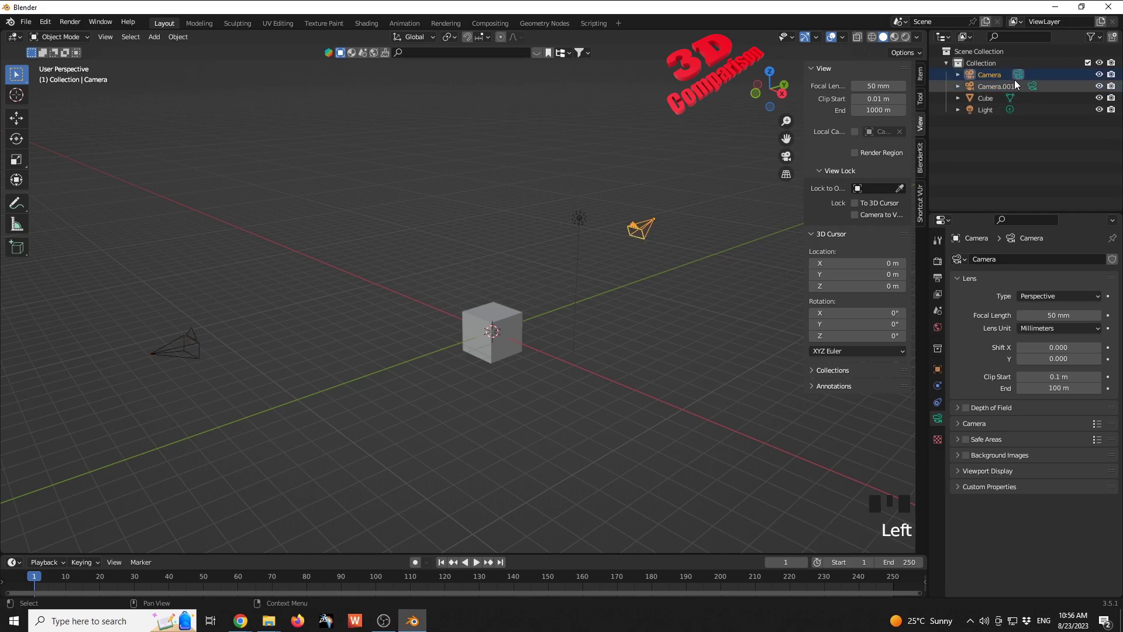
{"action": "key", "text": "KP_0"}
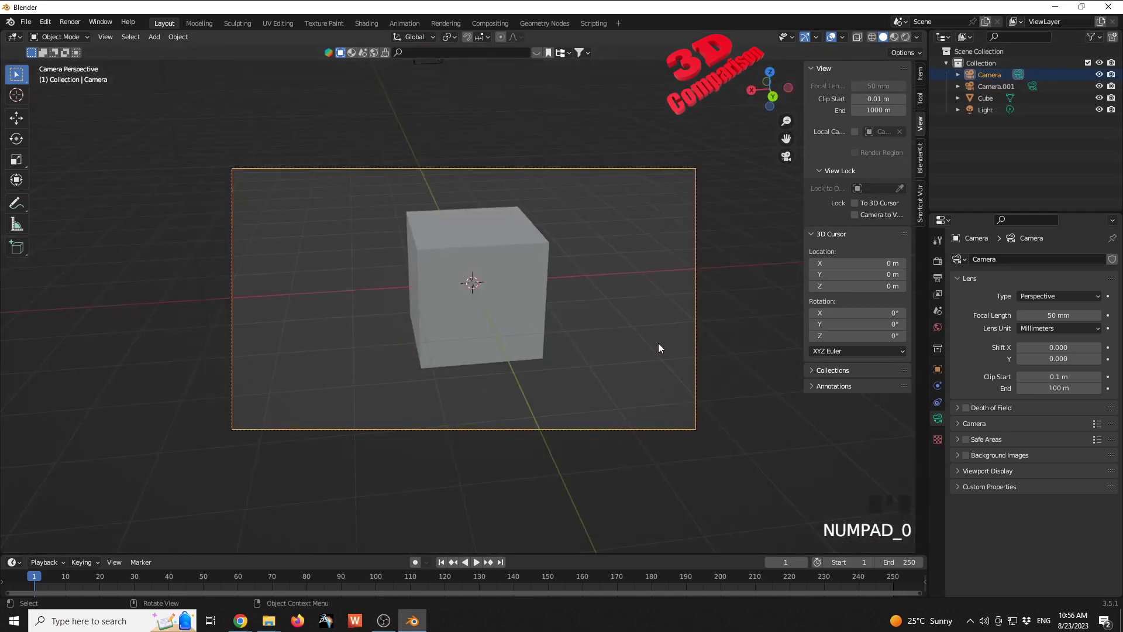
{"action": "key", "text": "KP_0"}
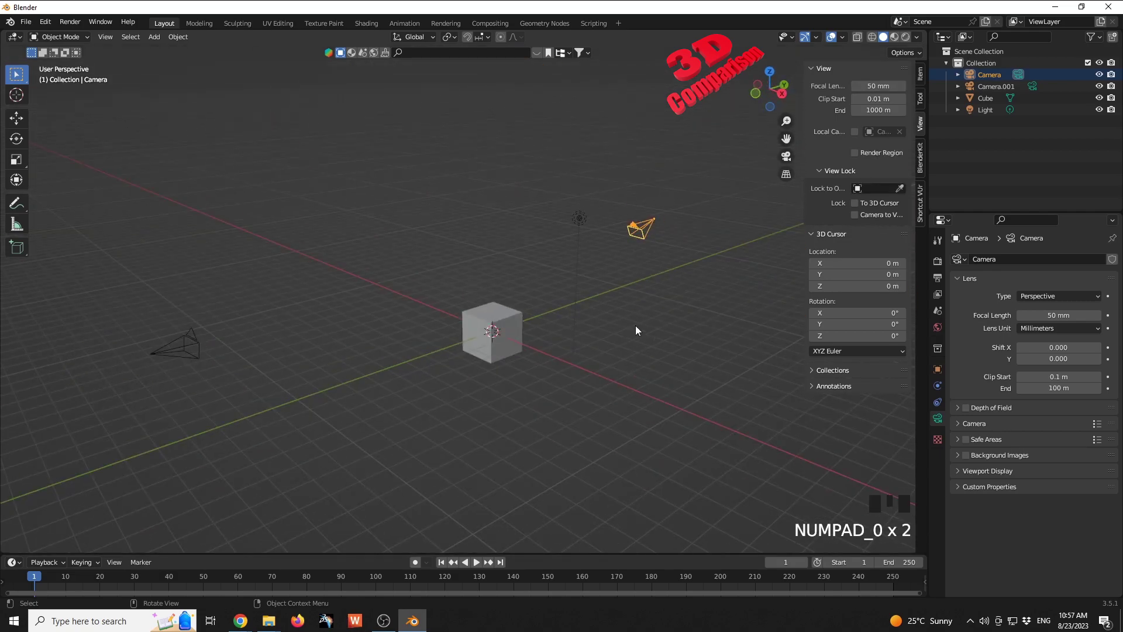
{"action": "left_click", "coordinate": [626, 339]}
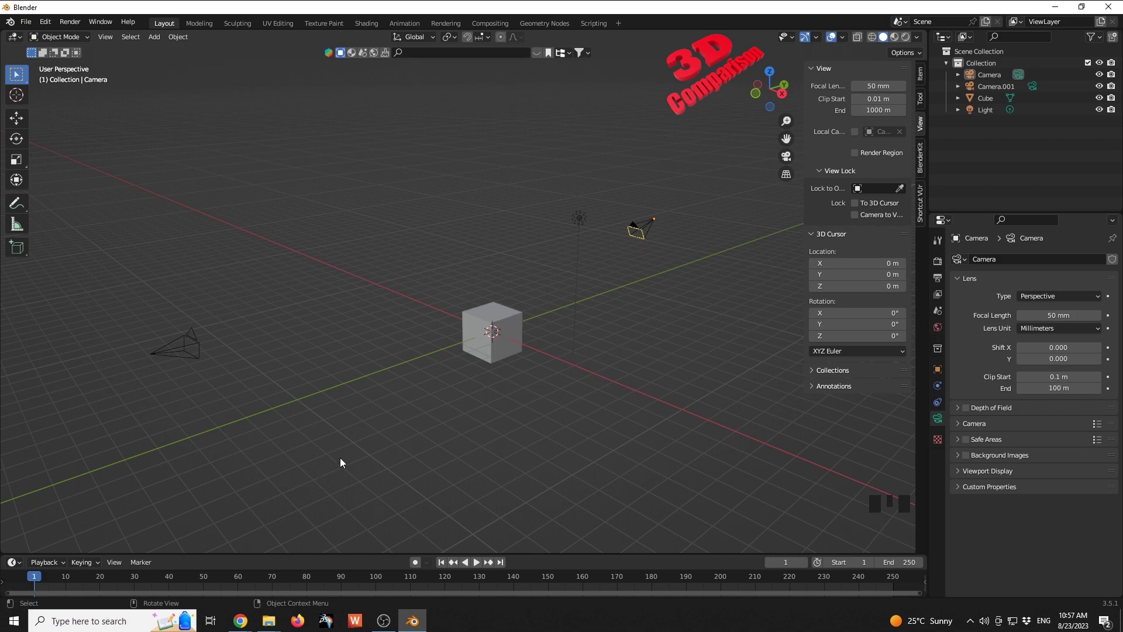
Switch to Chrome and examine the "Statue of a hunter" model and its download option on Sketchfab
{"action": "mouse_move", "coordinate": [240, 620]}
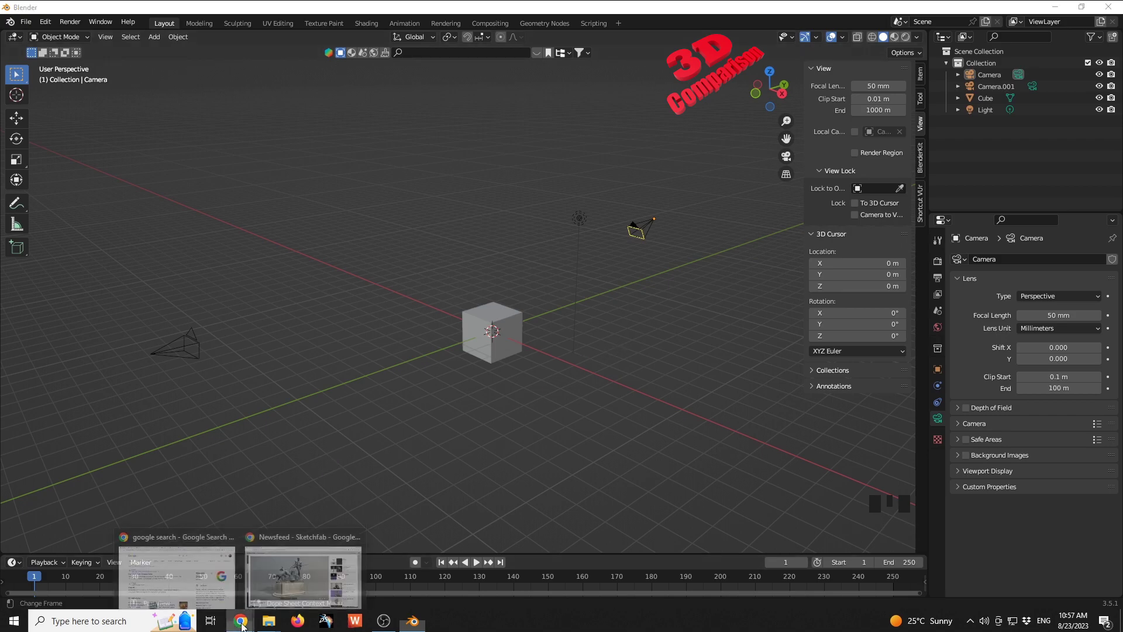
{"action": "left_click", "coordinate": [308, 576]}
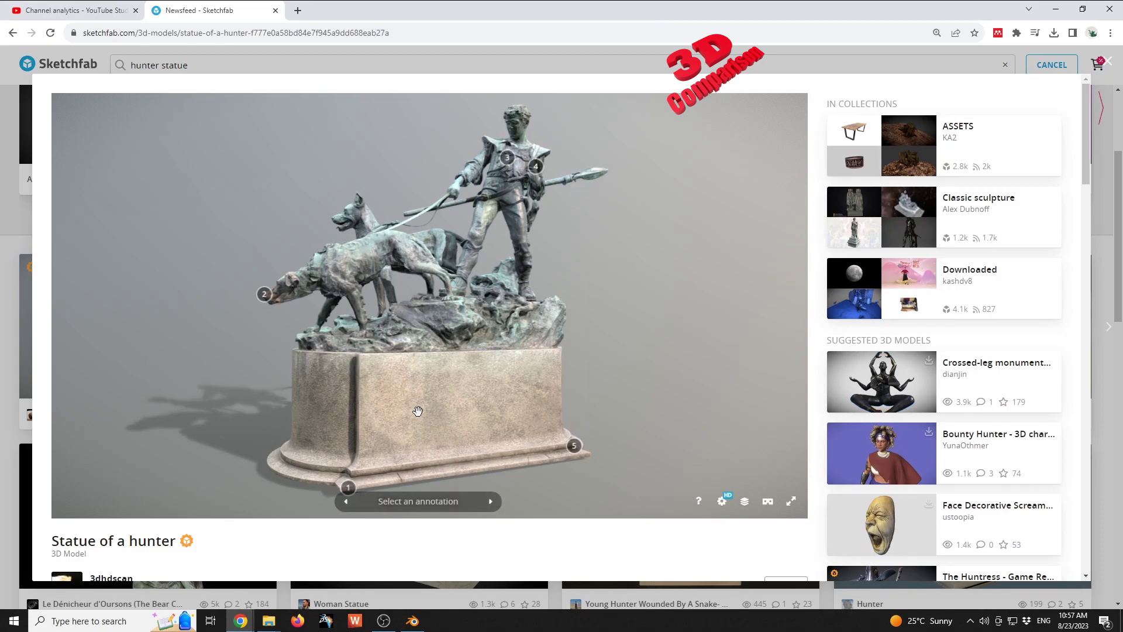
{"action": "mouse_move", "coordinate": [491, 346]}
{"action": "left_mouse_down"}
{"action": "mouse_move", "coordinate": [517, 350]}
{"action": "mouse_move", "coordinate": [469, 351]}
{"action": "mouse_move", "coordinate": [475, 339]}
{"action": "left_mouse_up"}
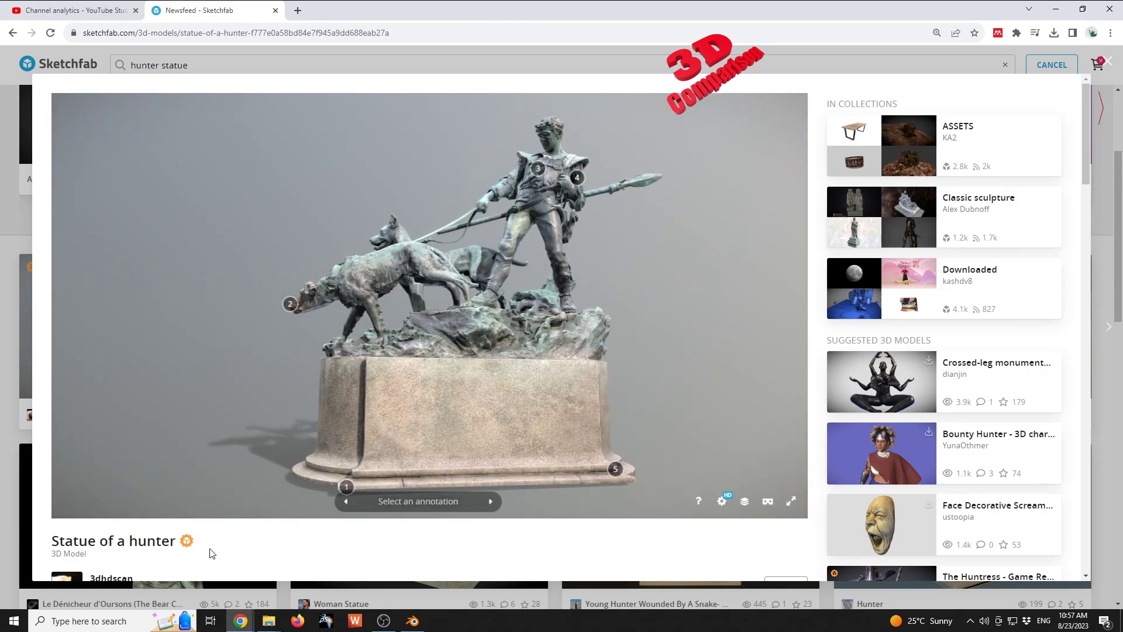
{"action": "scroll", "coordinate": [228, 553], "scroll_direction": "down", "scroll_amount": 1}
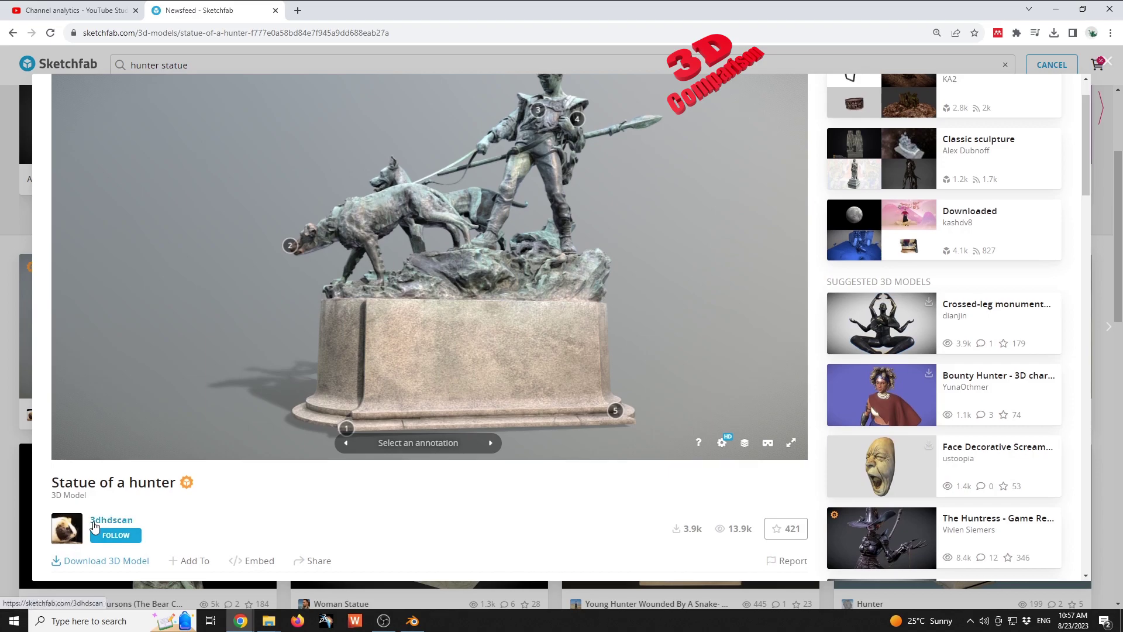
{"action": "scroll", "coordinate": [122, 527], "scroll_direction": "down", "scroll_amount": 2}
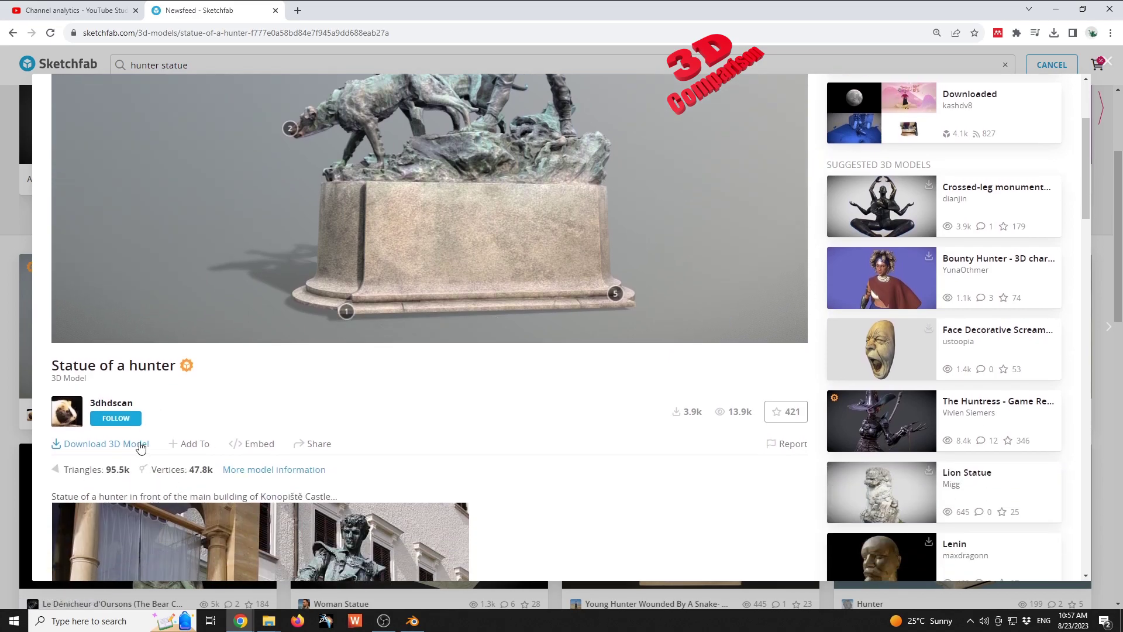
{"action": "scroll", "coordinate": [351, 450], "scroll_direction": "up", "scroll_amount": 3}
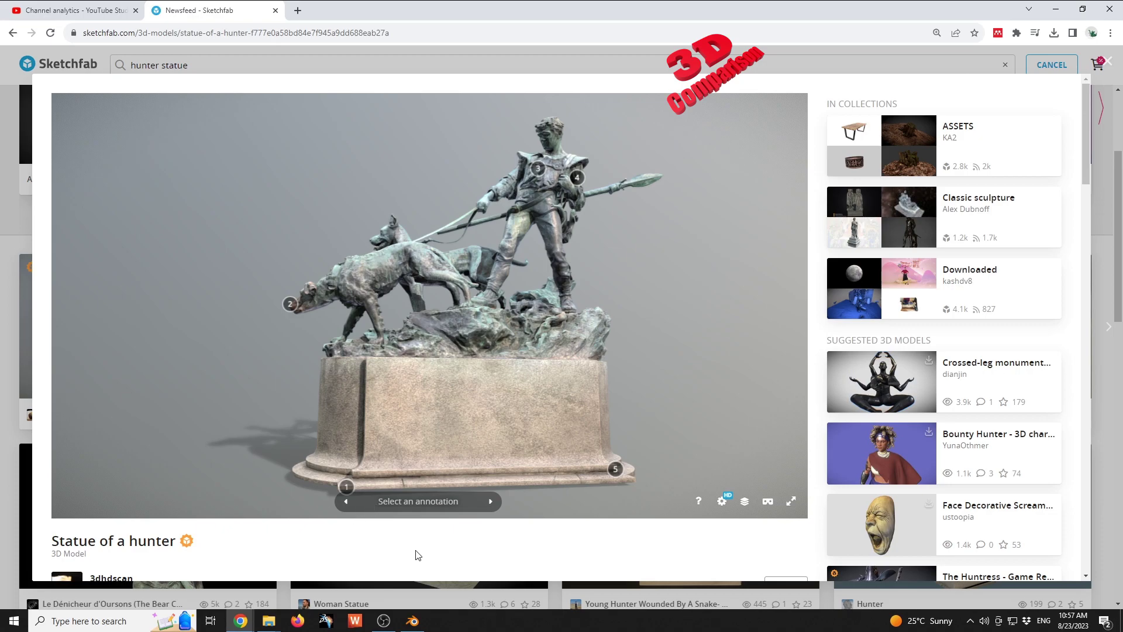
Switch back to Blender and import statue_of_a_hunter.glb from the Downloads folder as glTF 2.0
{"action": "left_click", "coordinate": [413, 620]}
{"action": "scroll", "coordinate": [535, 325], "scroll_direction": "up", "scroll_amount": 2}
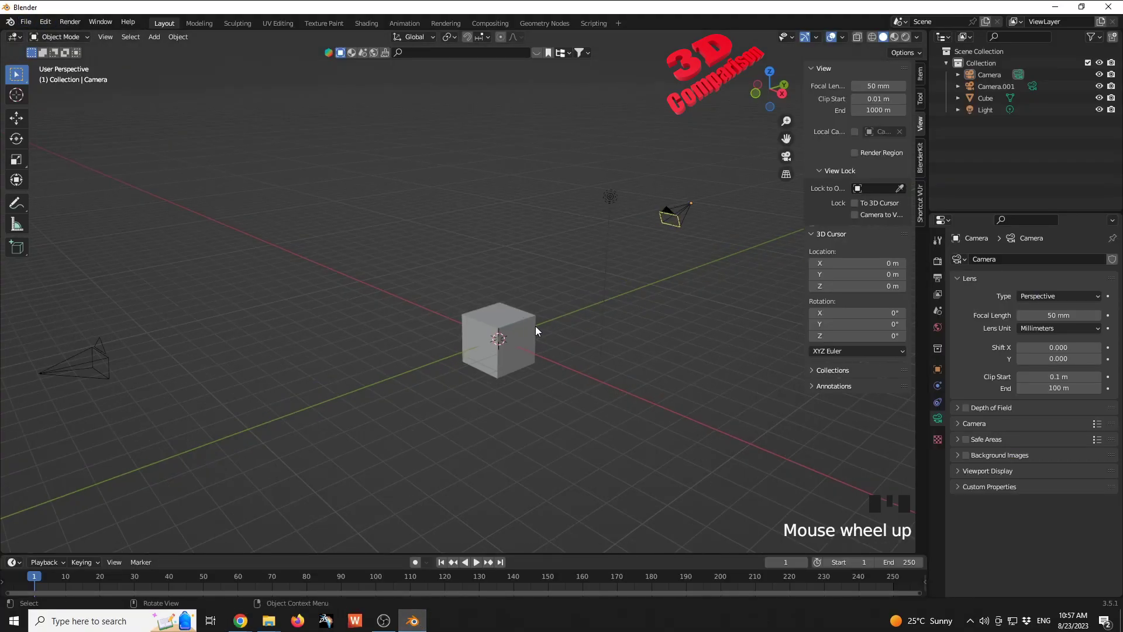
{"action": "mouse_move", "coordinate": [534, 335]}
{"action": "middle_mouse_down"}
{"action": "mouse_move", "coordinate": [532, 355]}
{"action": "mouse_move", "coordinate": [528, 343]}
{"action": "middle_mouse_up"}
{"action": "left_click", "coordinate": [25, 22]}
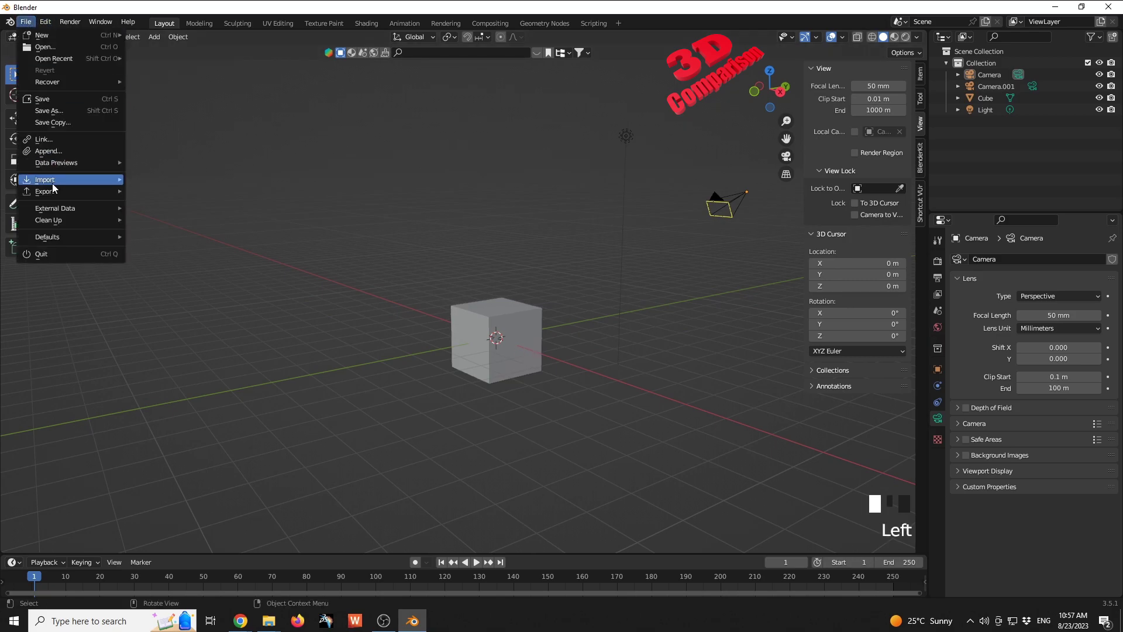
{"action": "mouse_move", "coordinate": [52, 181]}
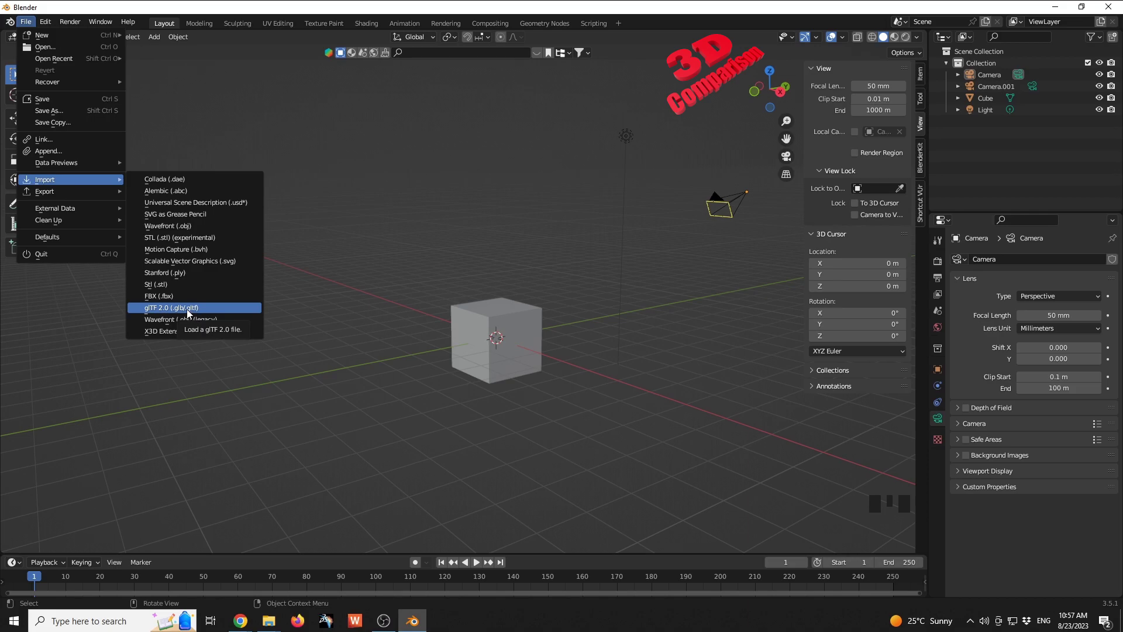
{"action": "key", "text": "Escape"}
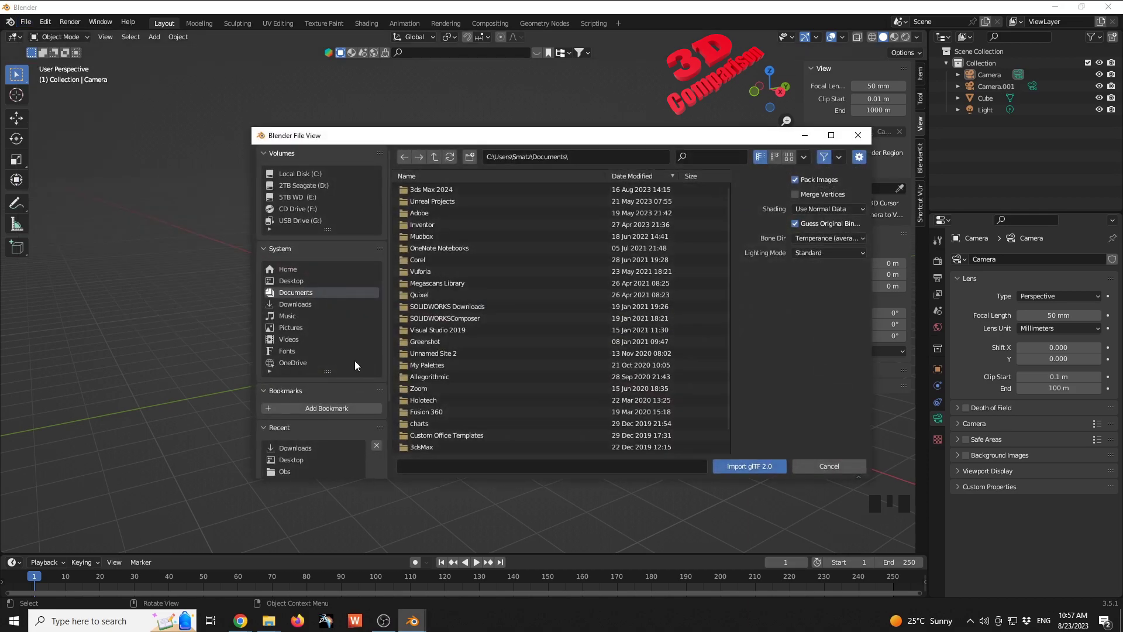
{"action": "left_click", "coordinate": [297, 306]}
{"action": "scroll", "coordinate": [522, 358], "scroll_direction": "down", "scroll_amount": 8}
{"action": "left_click", "coordinate": [469, 399]}
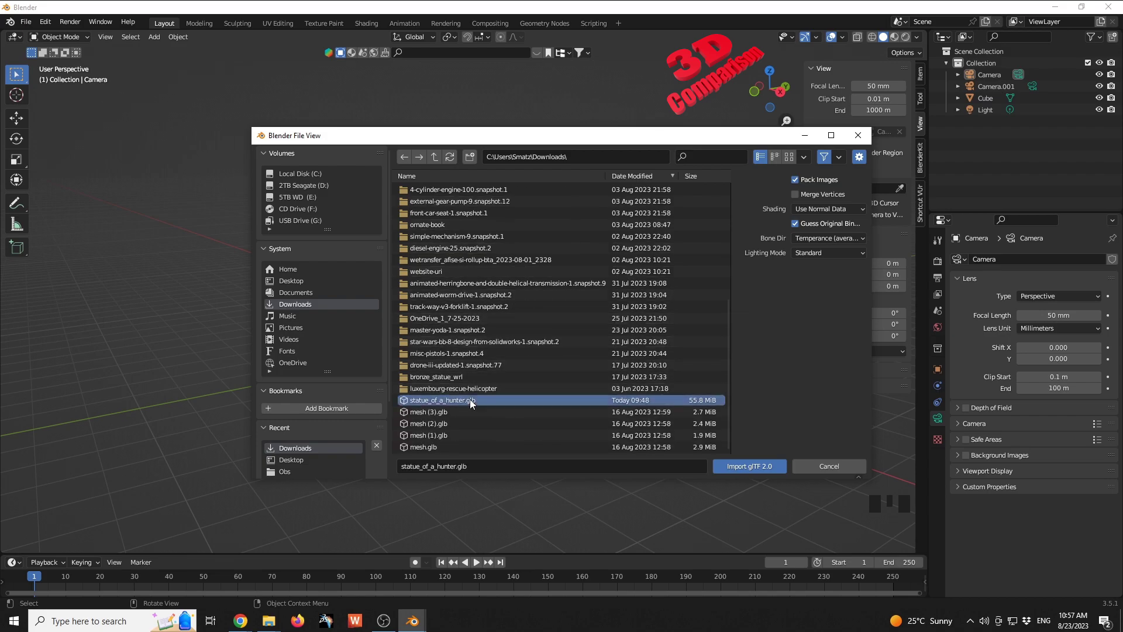
{"action": "left_click", "coordinate": [751, 471]}
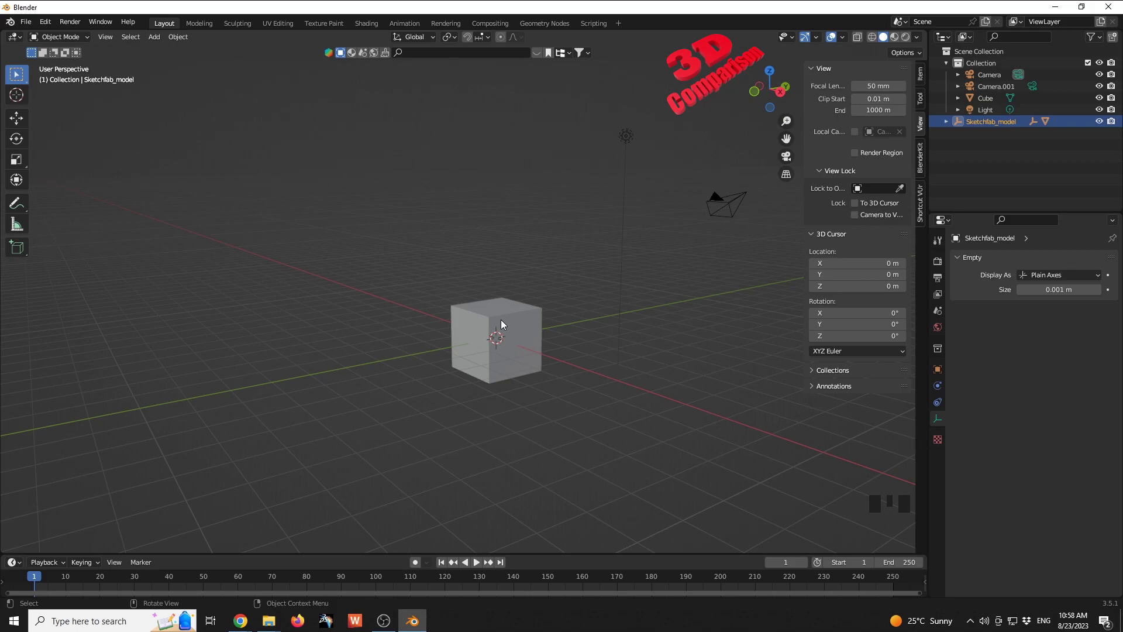
{"action": "scroll", "coordinate": [501, 319], "scroll_direction": "down", "scroll_amount": 4}
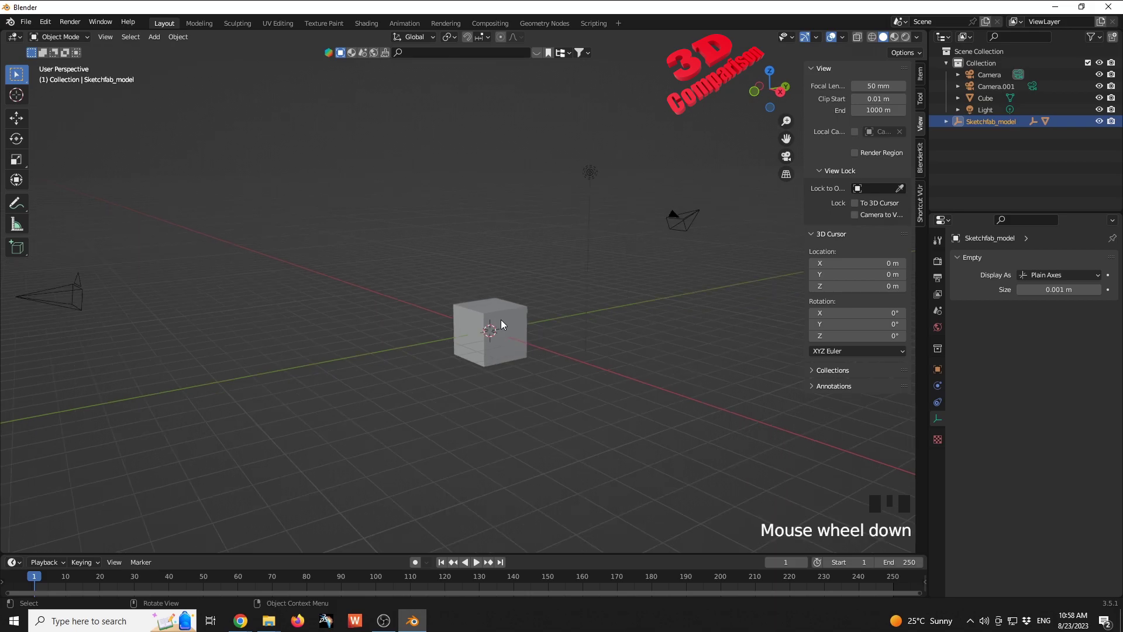
Expand the imported Sketchfab_model hierarchy and move its Object_2 mesh into Collection
{"action": "scroll", "coordinate": [500, 319], "scroll_direction": "down", "scroll_amount": 3}
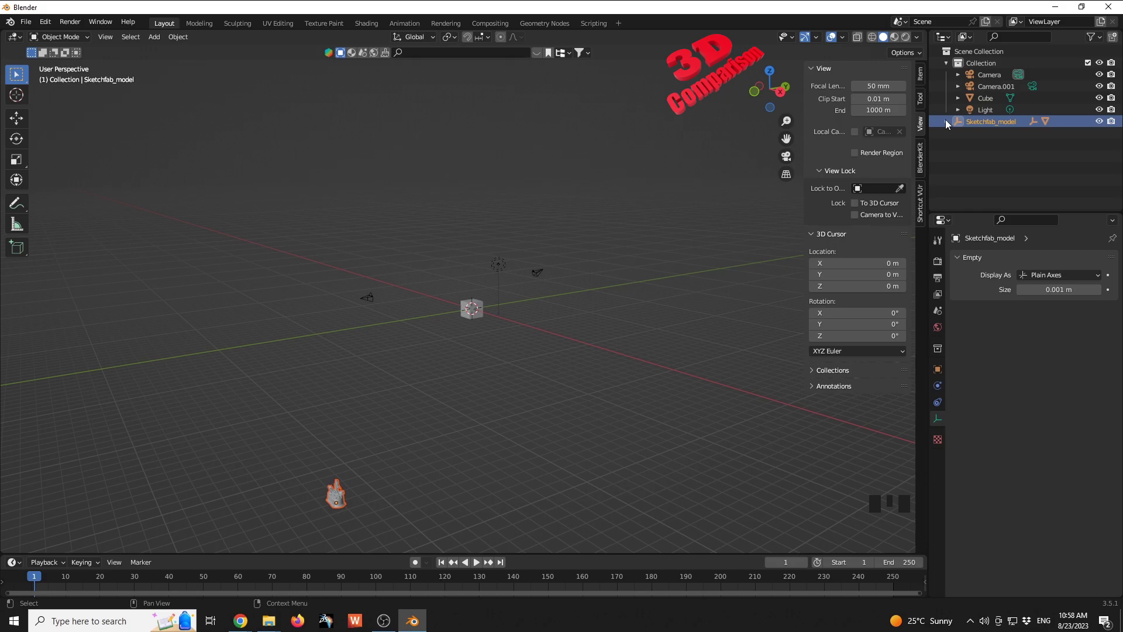
{"action": "left_click", "coordinate": [983, 141]}
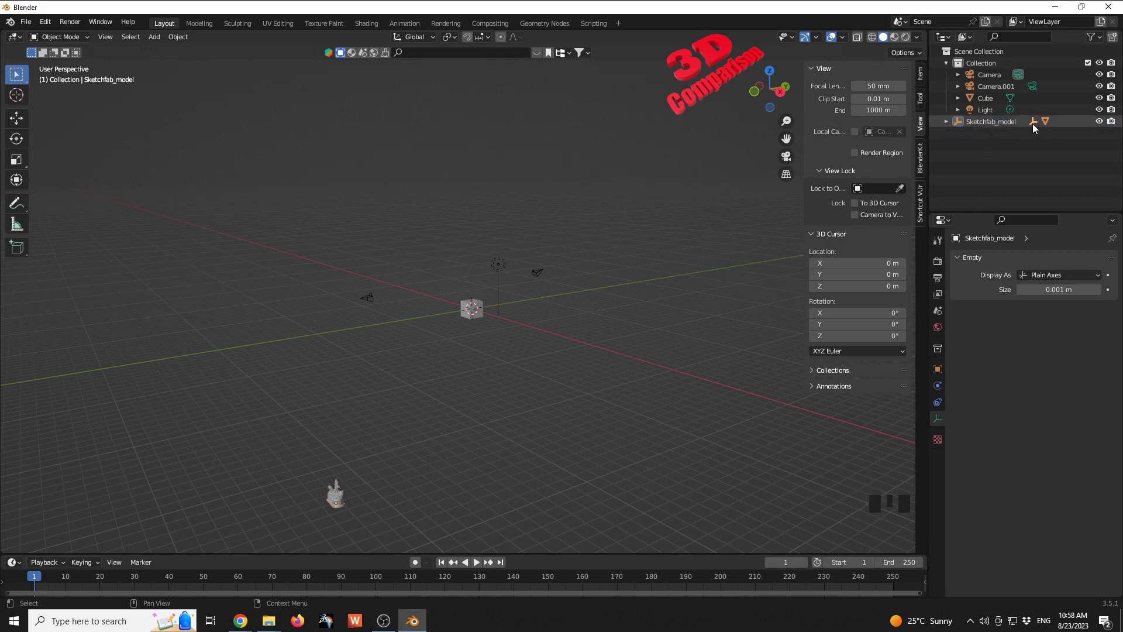
{"action": "left_click", "coordinate": [946, 121]}
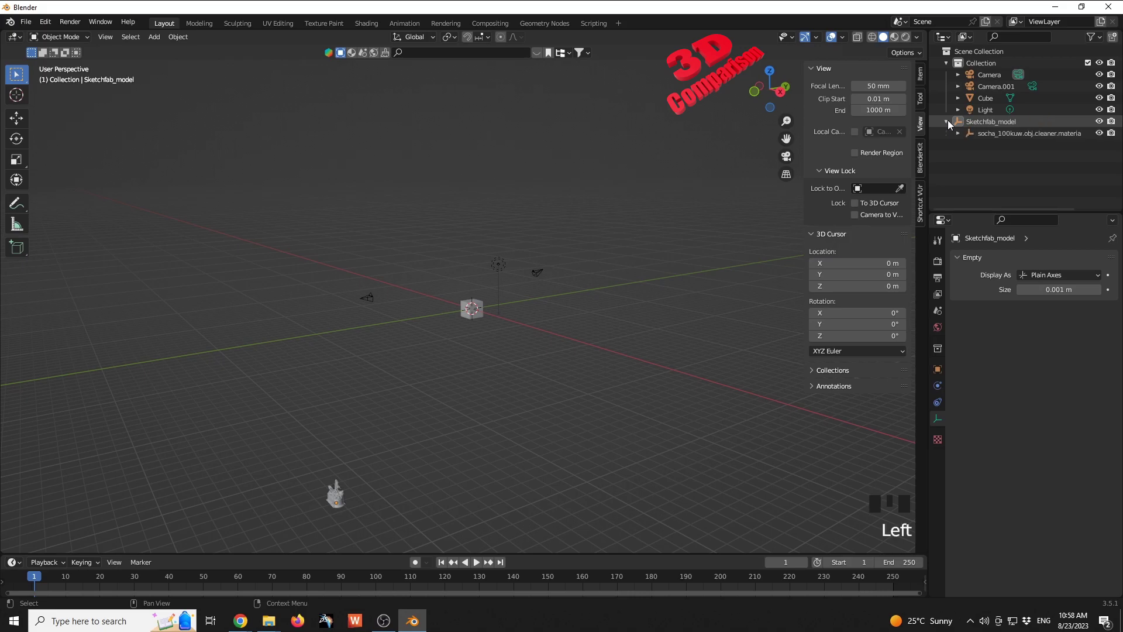
{"action": "left_click", "coordinate": [957, 132]}
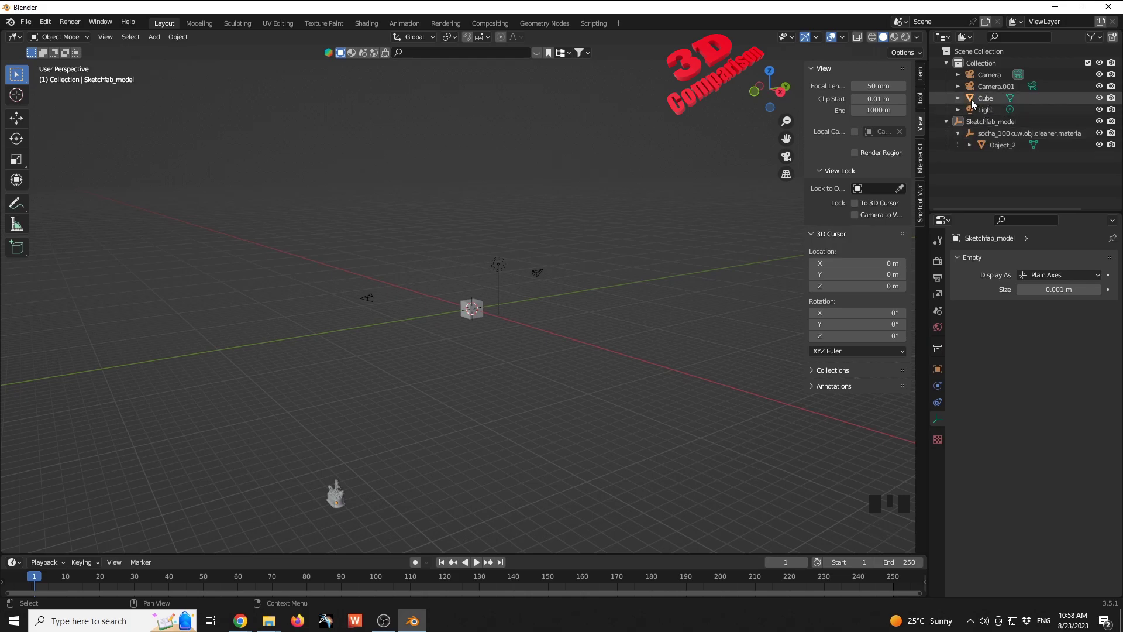
{"action": "left_click", "coordinate": [1000, 145]}
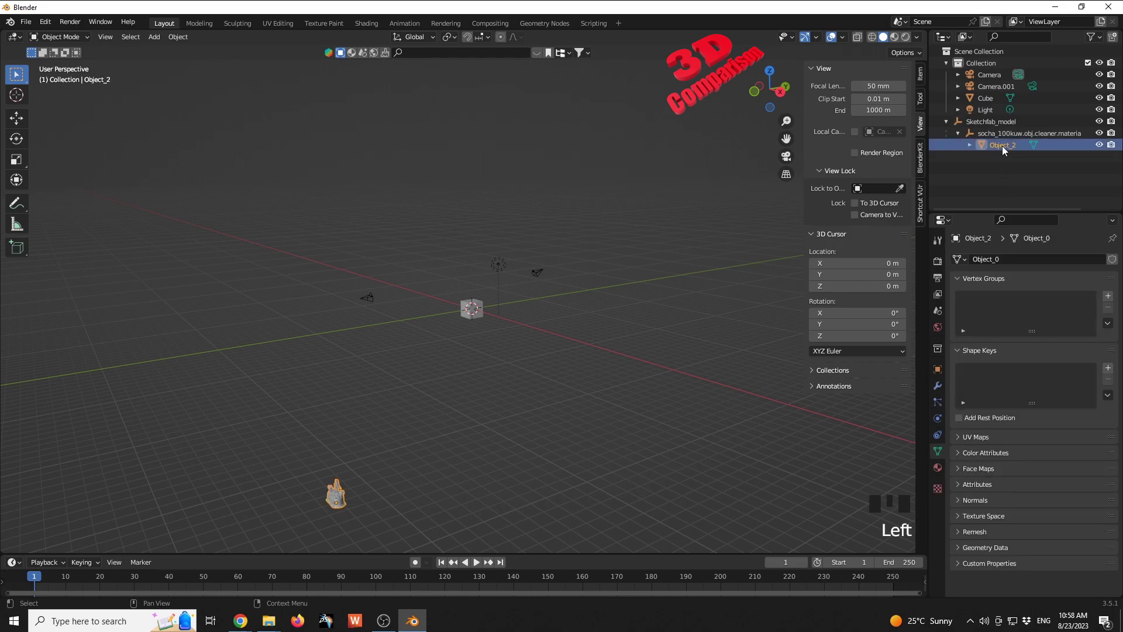
{"action": "left_click", "coordinate": [1002, 145]}
{"action": "left_click_drag", "start_coordinate": [1002, 145], "coordinate": [983, 62]}
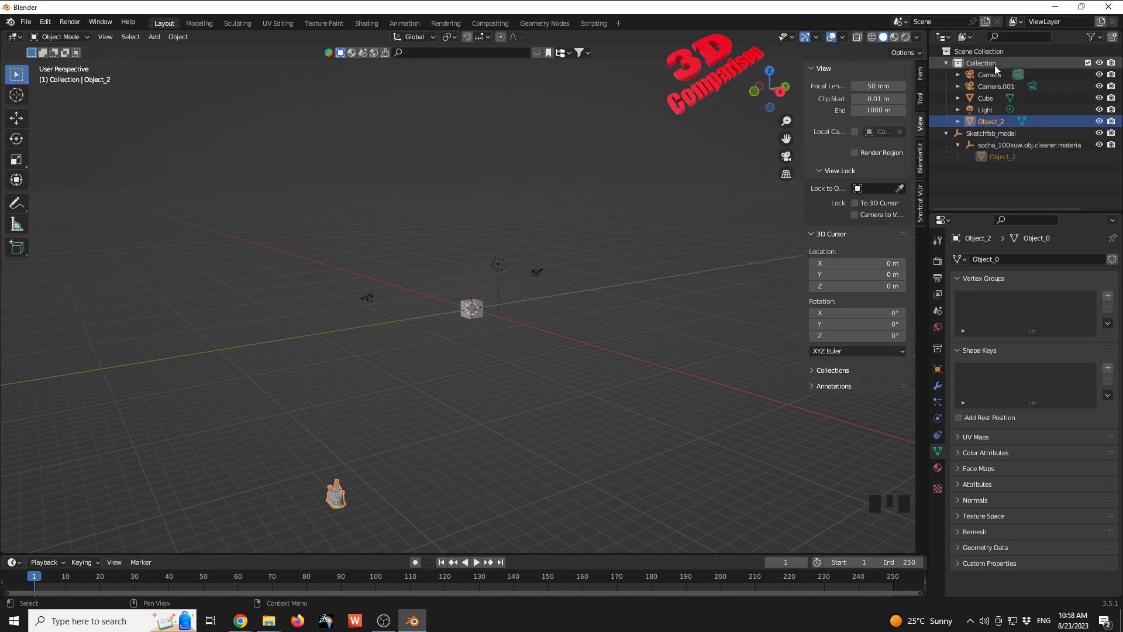
{"action": "left_click", "coordinate": [988, 100]}
{"action": "left_click", "coordinate": [990, 123]}
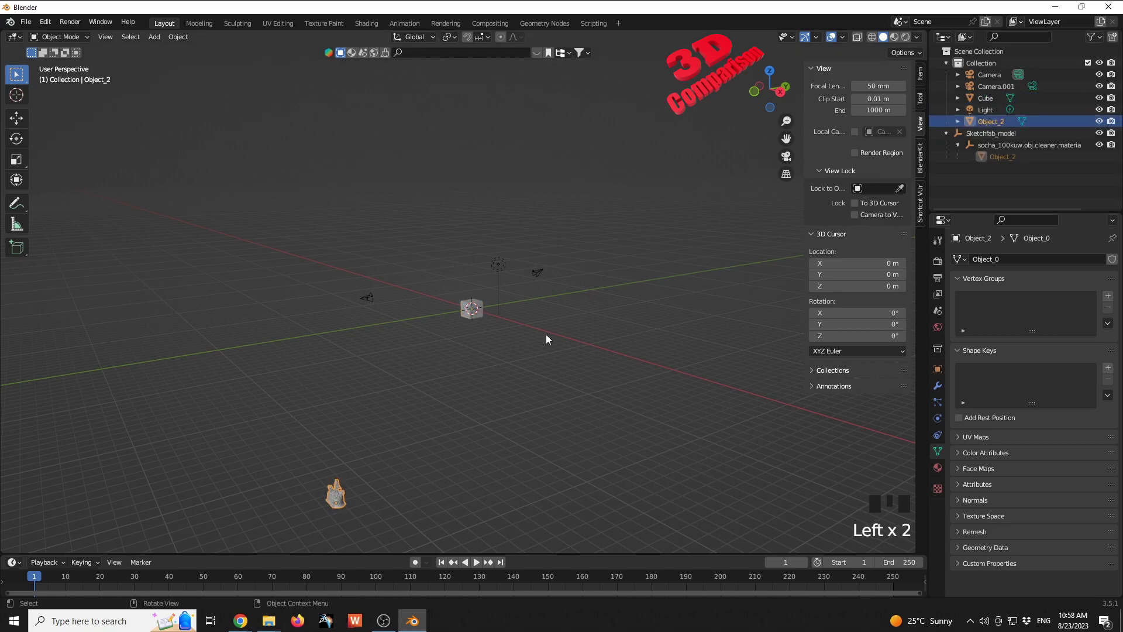
Delete the Sketchfab_model empty and the leftover socha_100kuw.obj.cleaner.materialmerger.gles empty
{"action": "left_click", "coordinate": [1000, 134]}
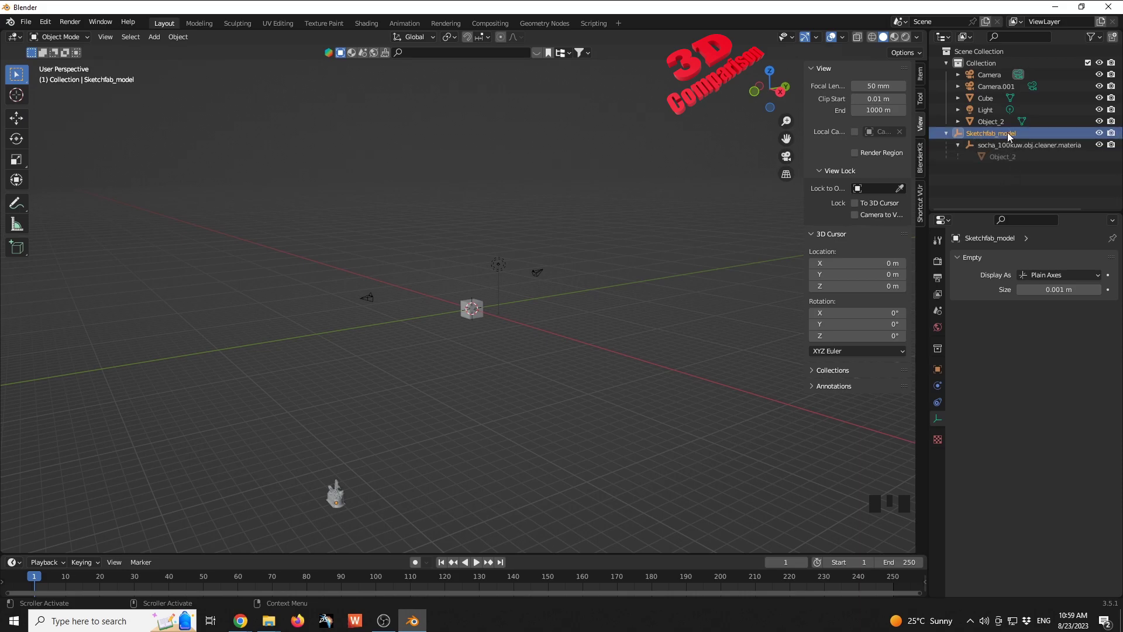
{"action": "key", "text": "Delete"}
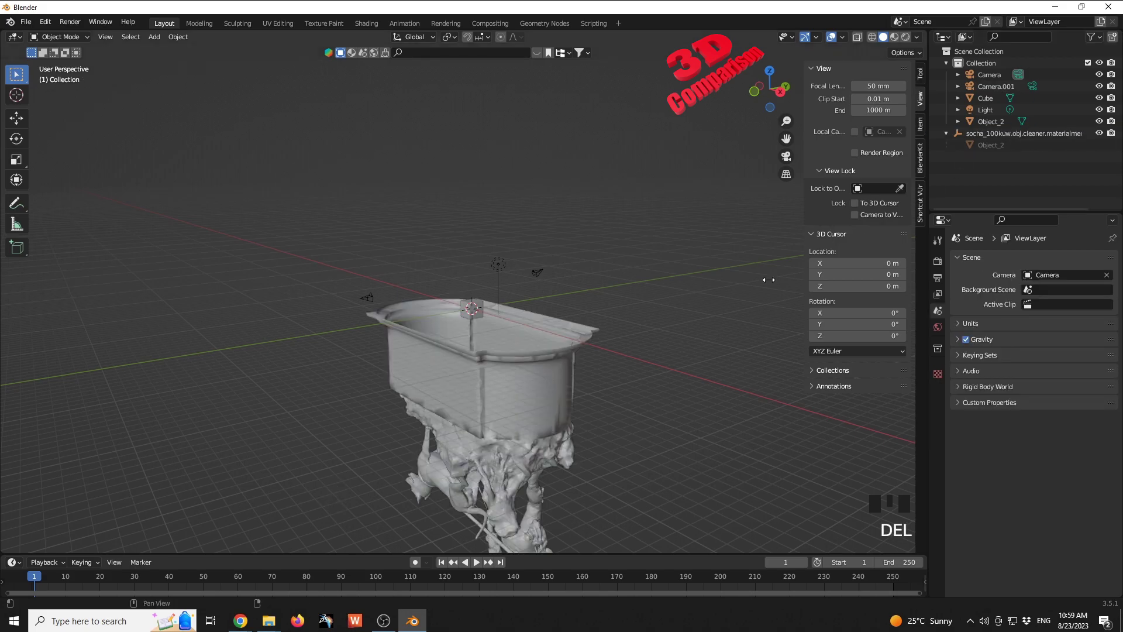
{"action": "middle_click_drag", "start_coordinate": [514, 378], "coordinate": [602, 333]}
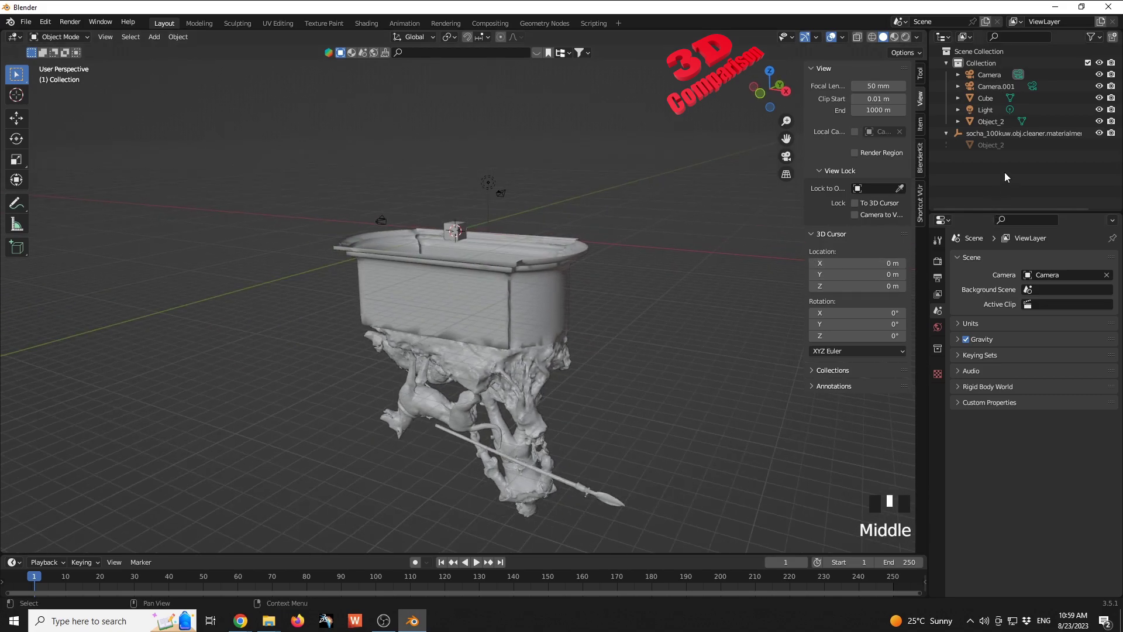
{"action": "left_click", "coordinate": [1020, 133]}
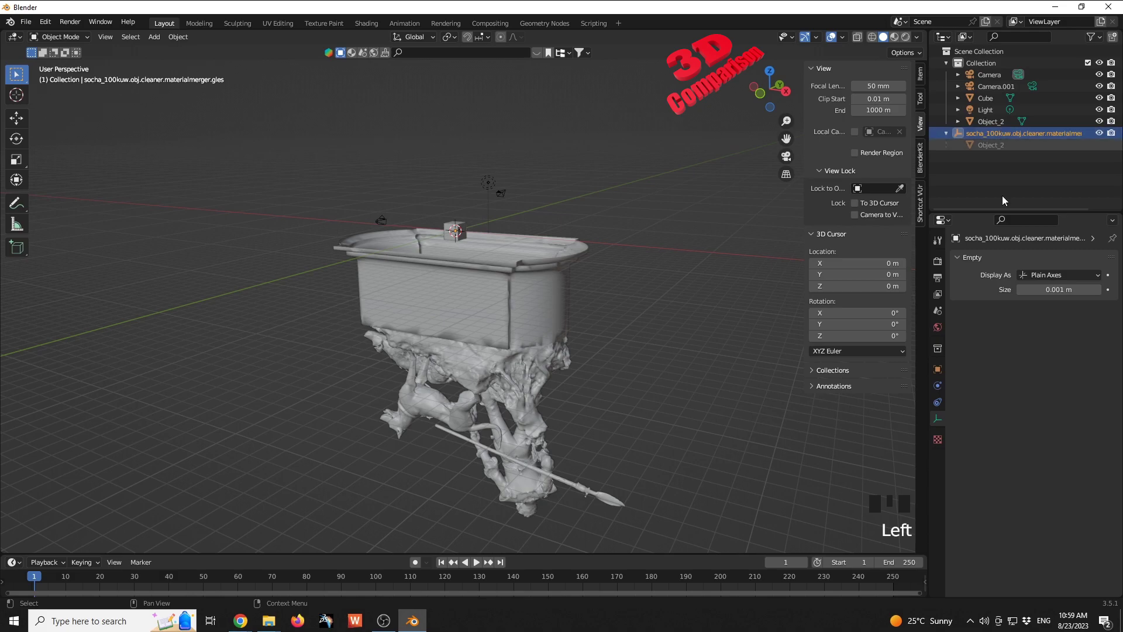
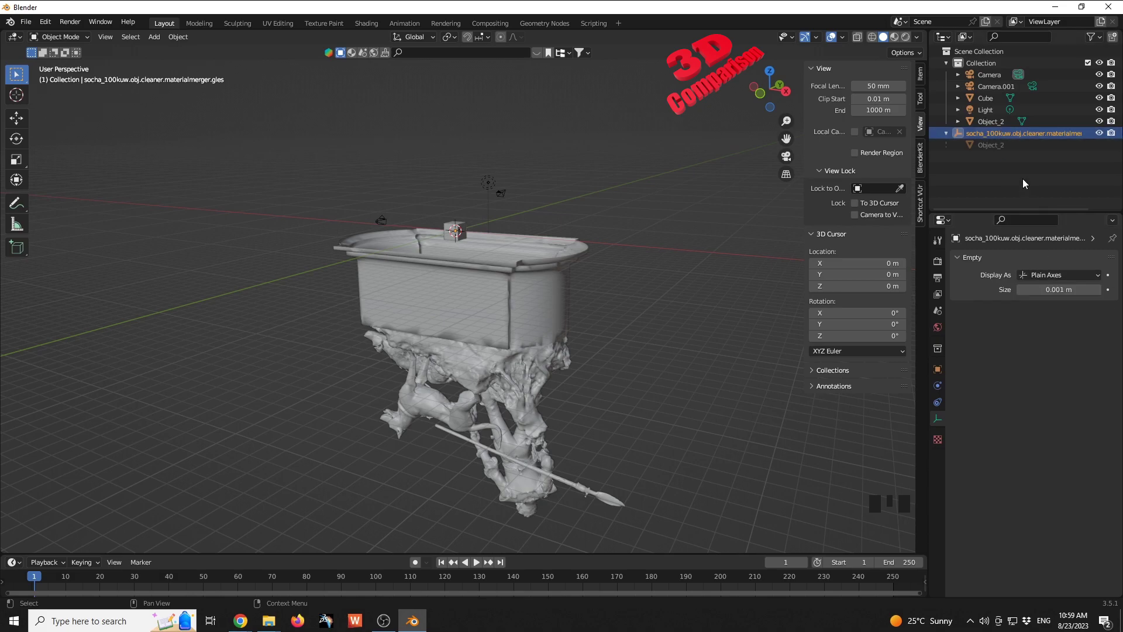
{"action": "key", "text": "Delete"}
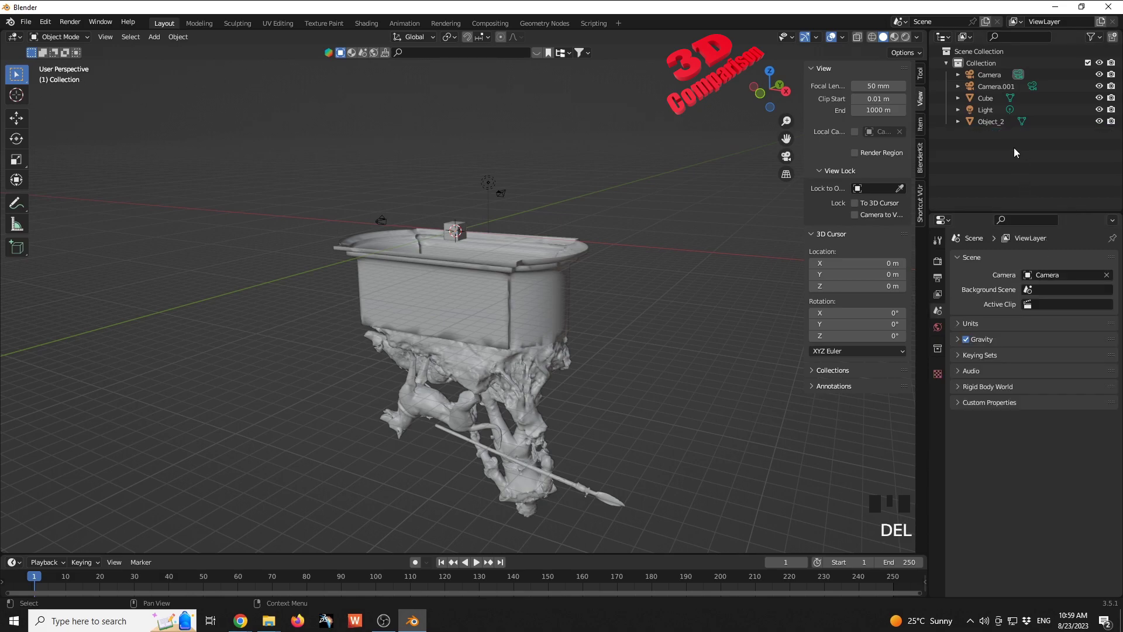
Display the scene in Material Preview shading and examine the textured Object_2 statue from several angles
{"action": "left_click", "coordinate": [982, 122]}
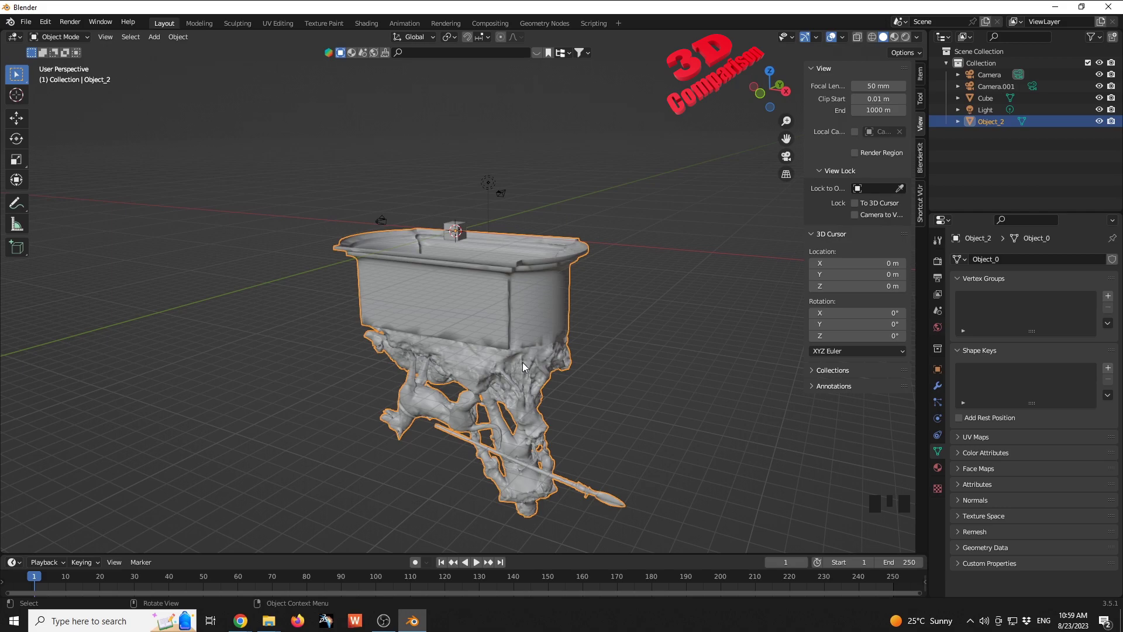
{"action": "left_click", "coordinate": [895, 38]}
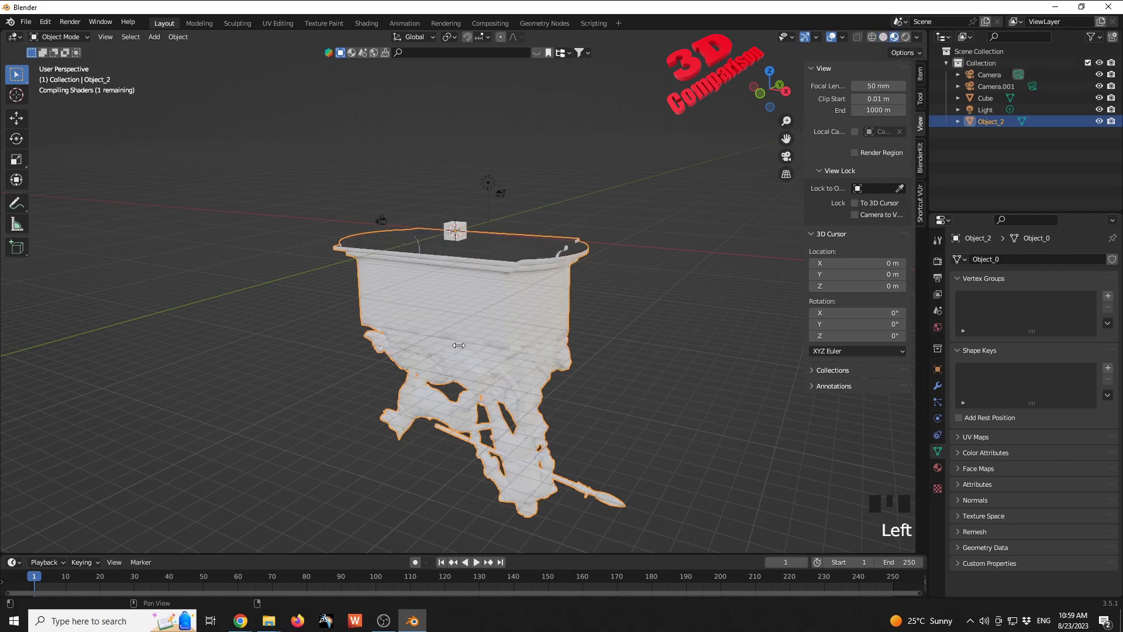
{"action": "scroll", "coordinate": [455, 352], "scroll_direction": "down", "scroll_amount": 3}
{"action": "middle_click_drag", "start_coordinate": [455, 352], "coordinate": [490, 350]}
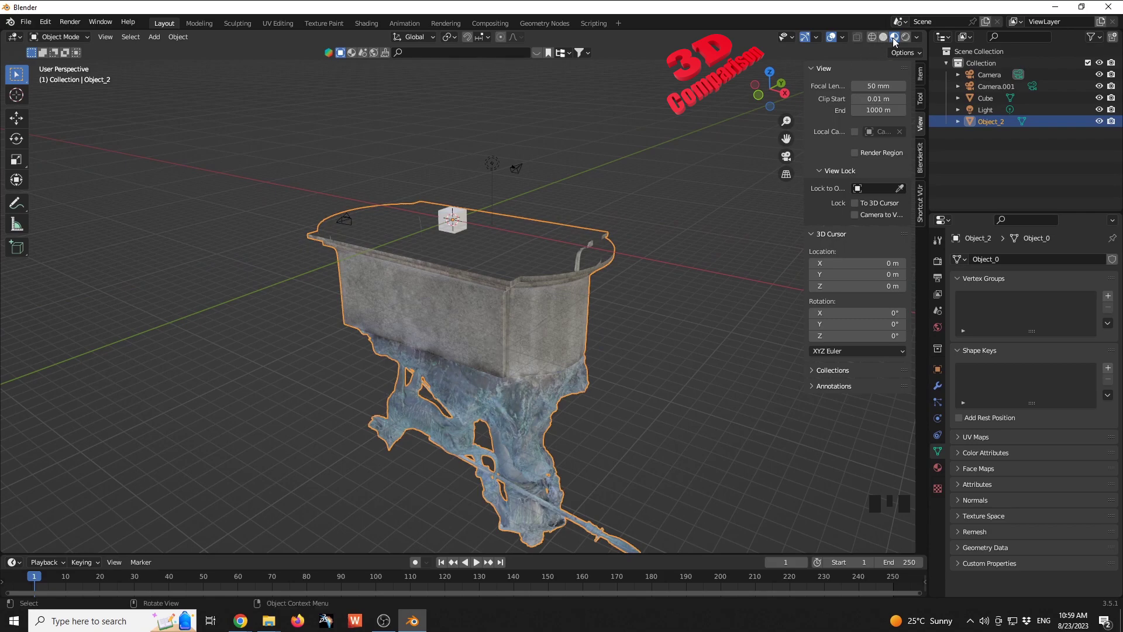
{"action": "left_click", "coordinate": [605, 393]}
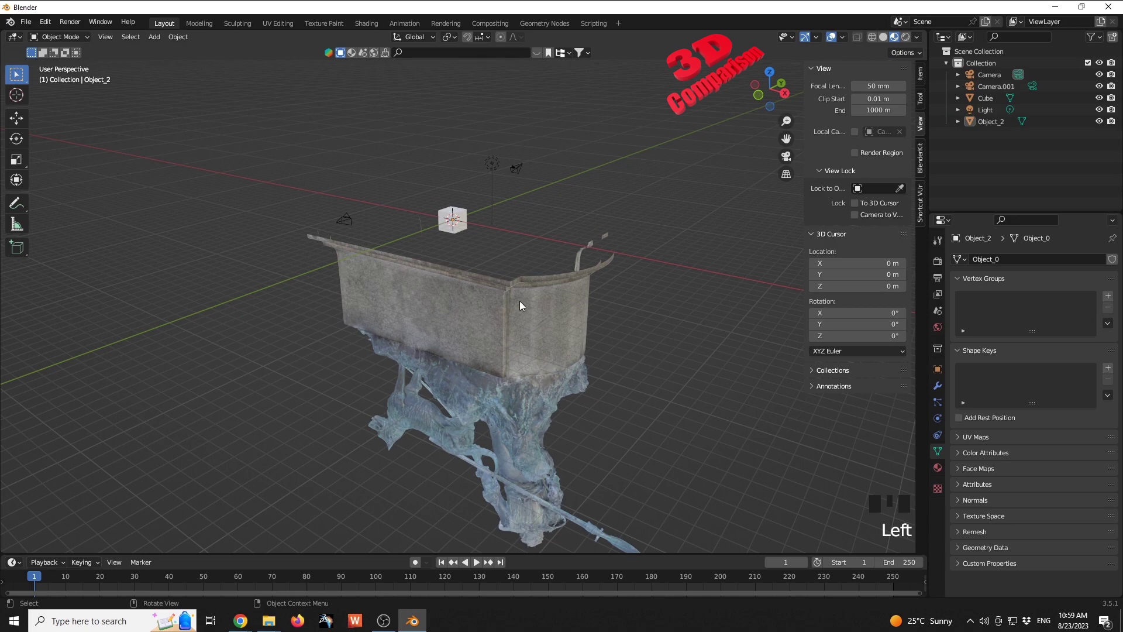
{"action": "middle_click_drag", "start_coordinate": [479, 269], "coordinate": [363, 279]}
{"action": "scroll", "coordinate": [390, 295], "scroll_direction": "up", "scroll_amount": 3}
{"action": "scroll", "coordinate": [390, 292], "scroll_direction": "up", "scroll_amount": 1}
{"action": "middle_click_drag", "start_coordinate": [409, 310], "coordinate": [605, 241]}
{"action": "scroll", "coordinate": [553, 308], "scroll_direction": "down", "scroll_amount": 4}
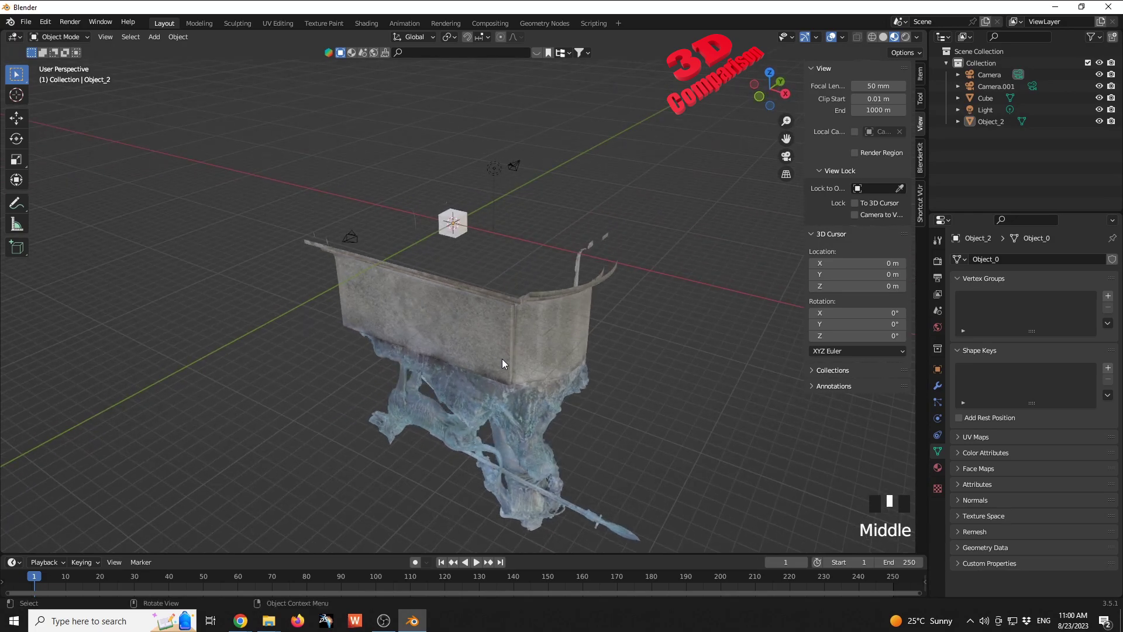
Show Object_2's object transform values and rotate the statue about 180° around the global X axis so it stands upright
{"action": "left_click", "coordinate": [549, 338]}
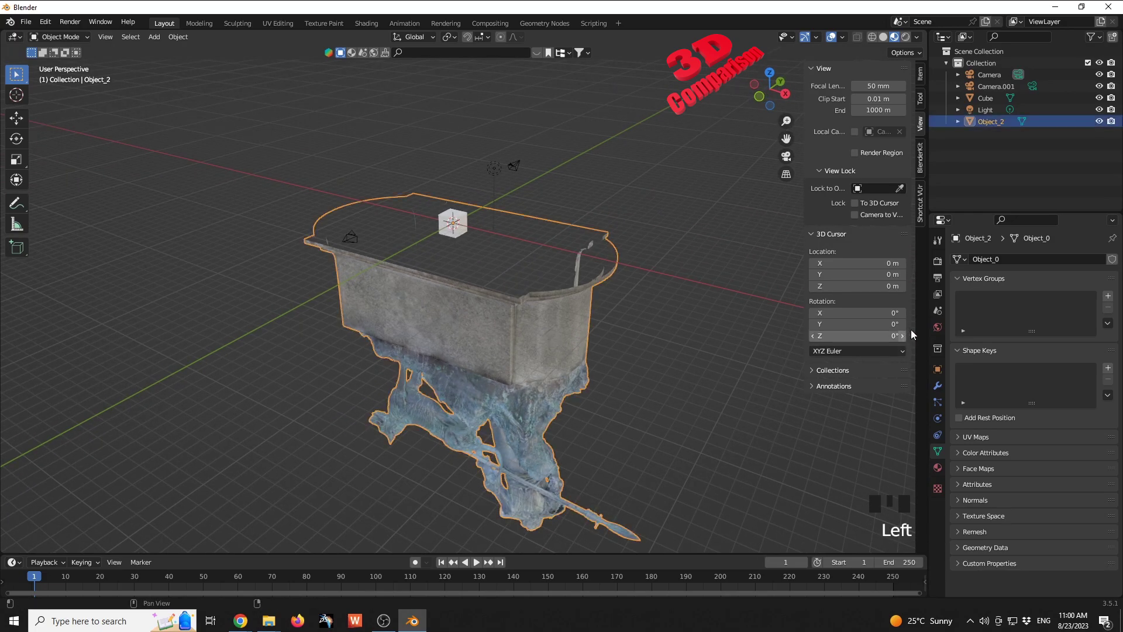
{"action": "left_click", "coordinate": [938, 369]}
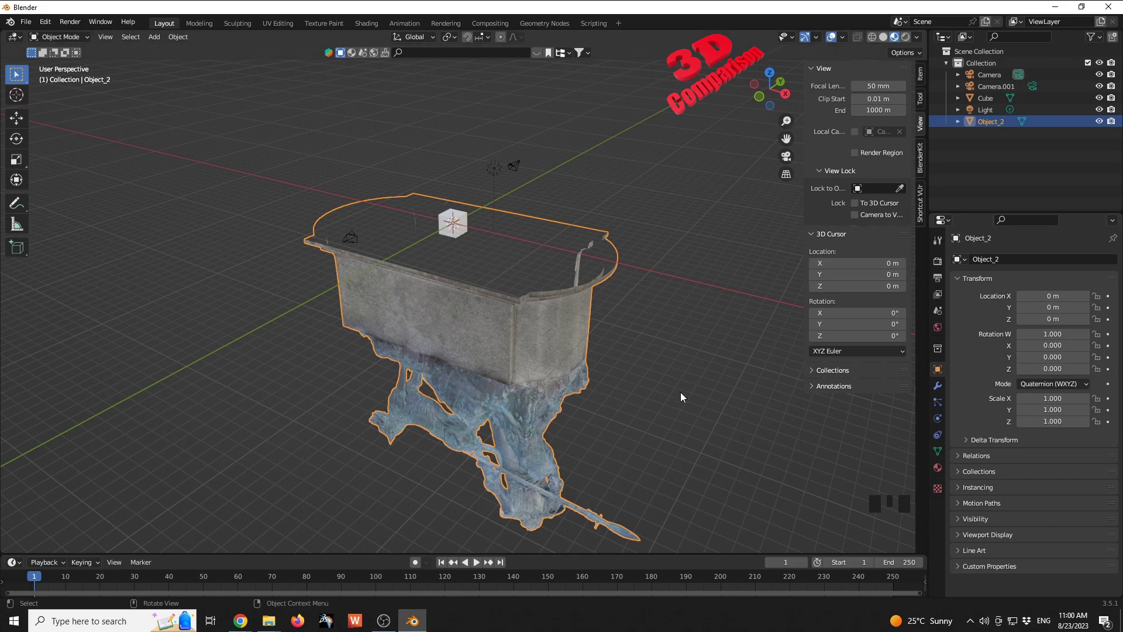
{"action": "scroll", "coordinate": [613, 412], "scroll_direction": "down", "scroll_amount": 2}
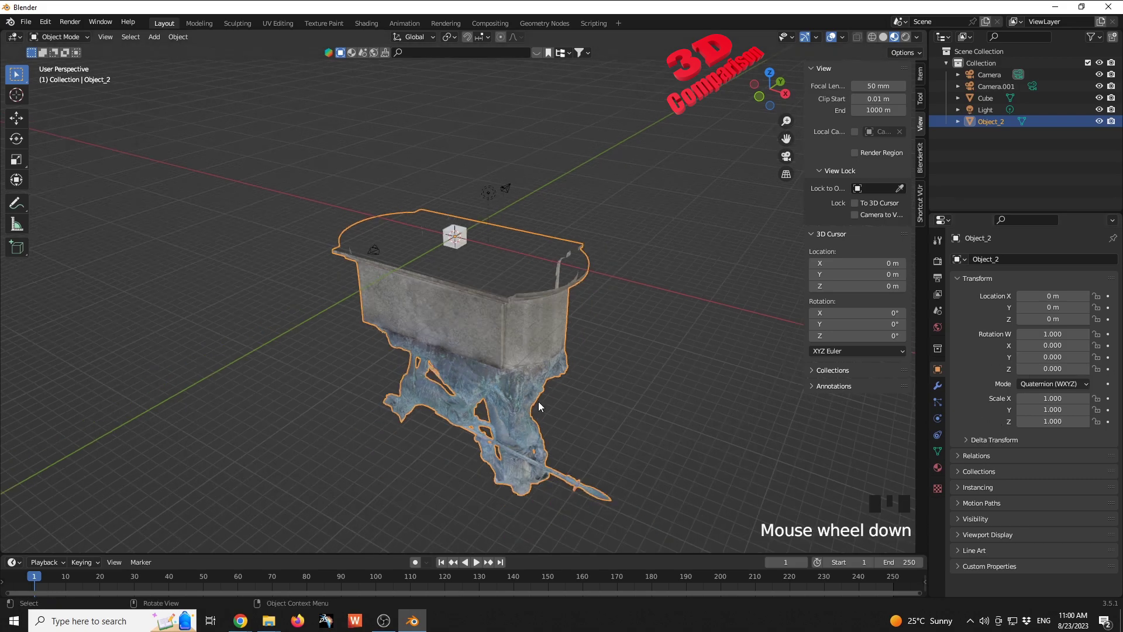
{"action": "key", "text": "r"}
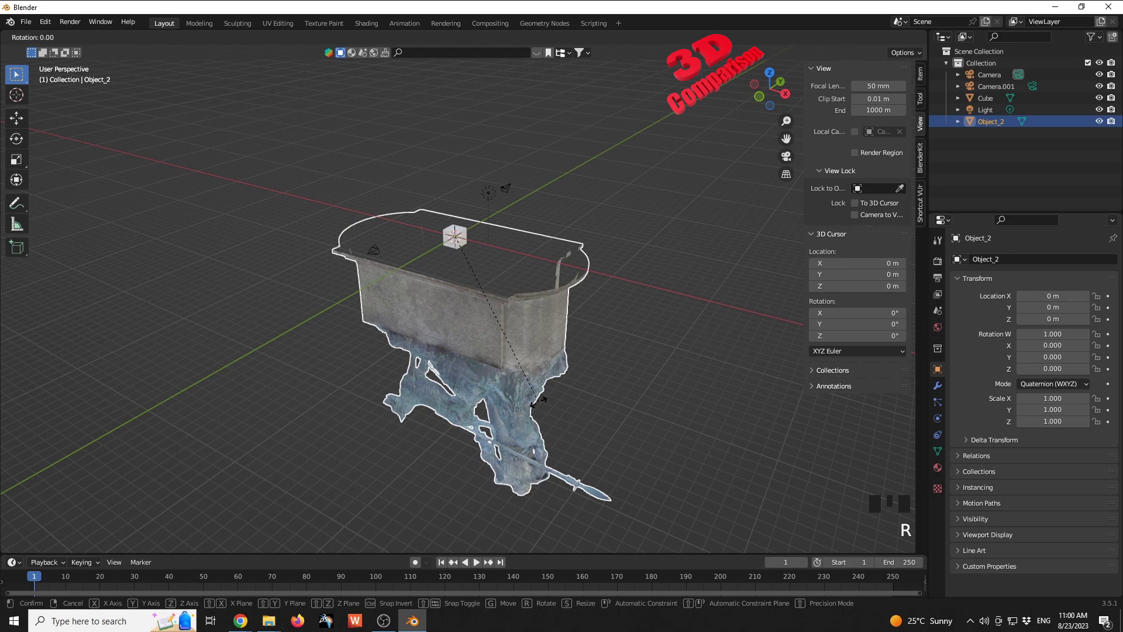
{"action": "key", "text": "x"}
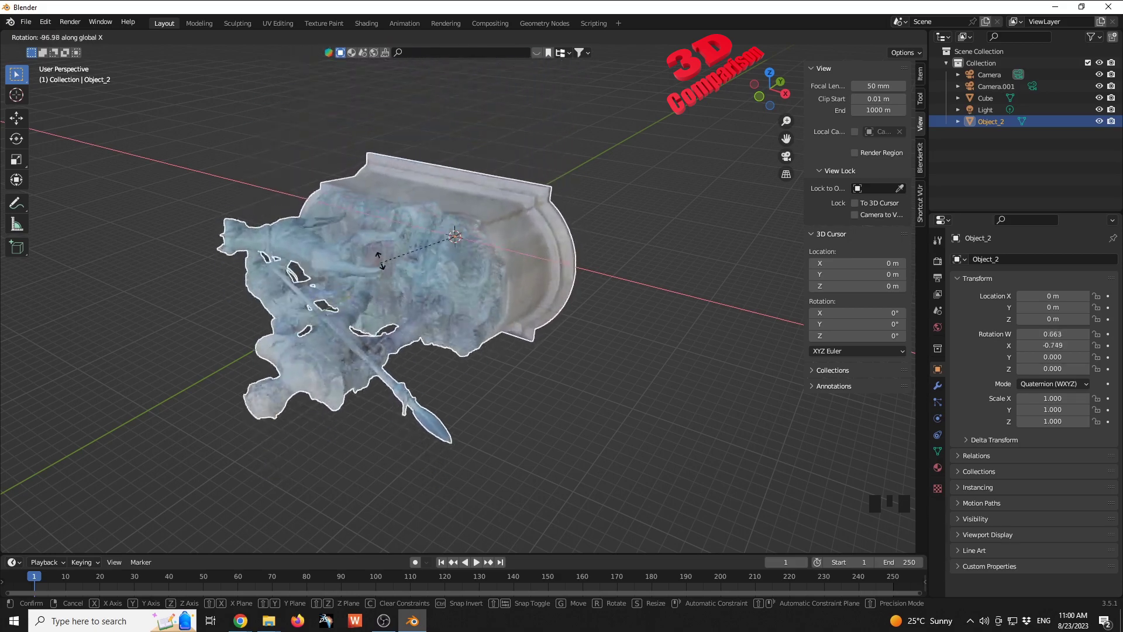
{"action": "left_click", "coordinate": [426, 180]}
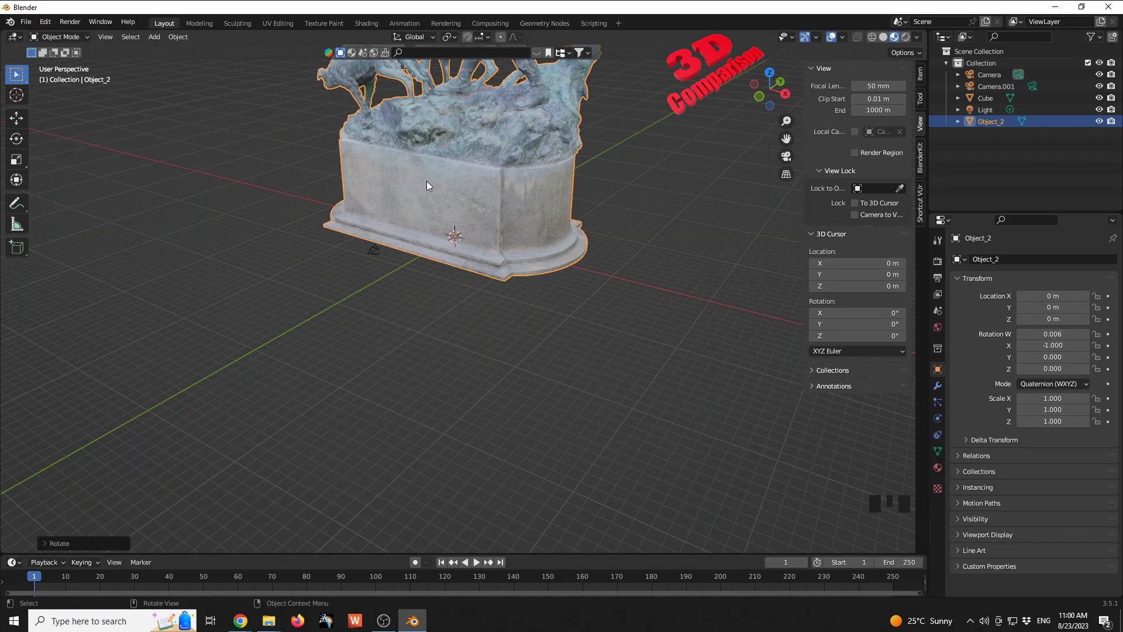
Set Object_2's quaternion rotation to exactly X -1 and W 0
{"action": "left_click", "coordinate": [1040, 345]}
{"action": "type", "text": "-1"}
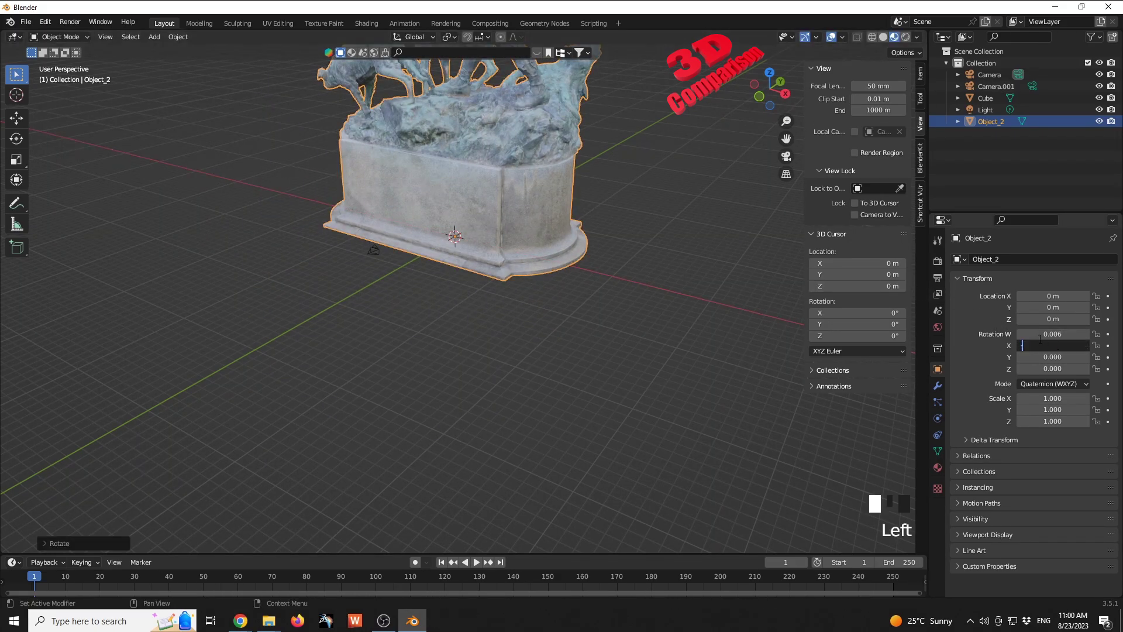
{"action": "key", "text": "Return"}
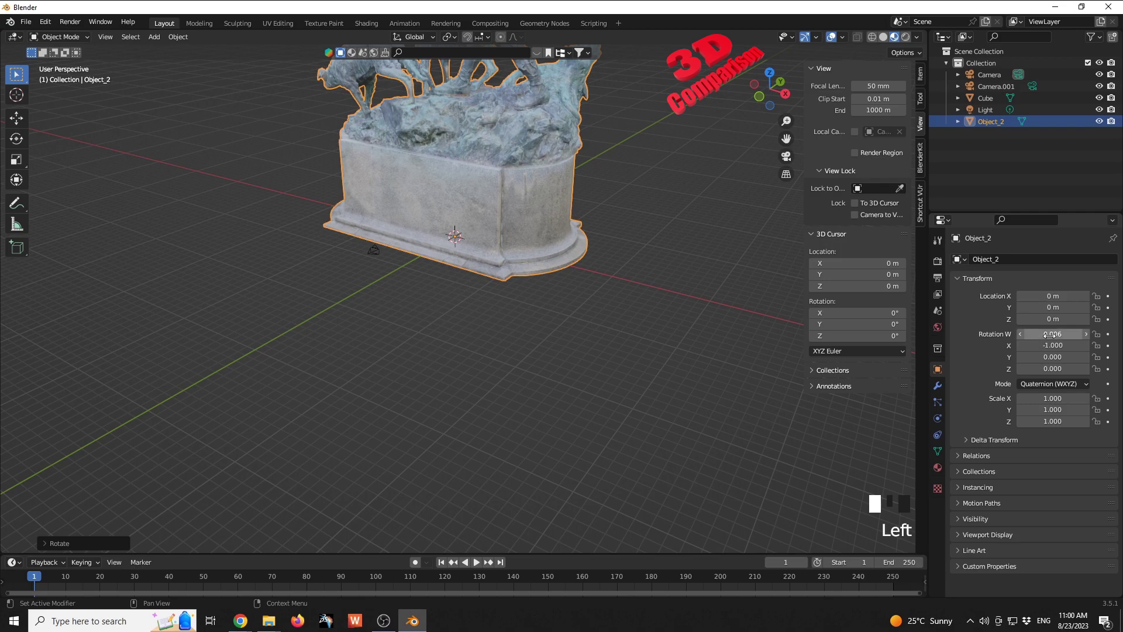
{"action": "left_click", "coordinate": [1037, 333]}
{"action": "type", "text": "0"}
{"action": "key", "text": "Return"}
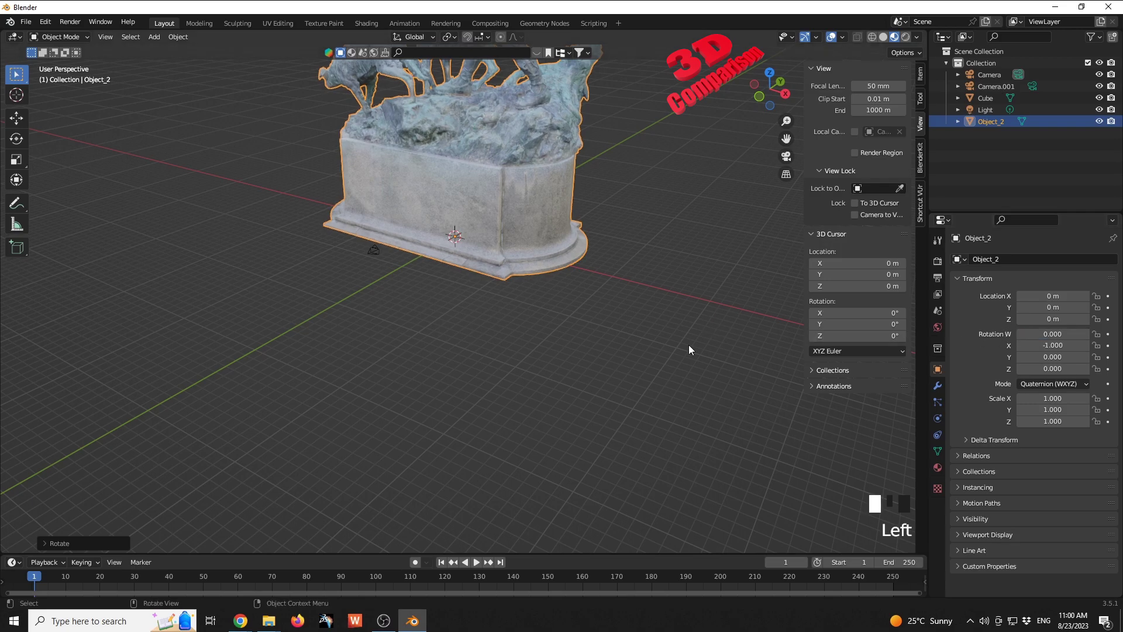
Deselect the statue and examine it upright from the front and a slight side angle
{"action": "middle_click_drag", "start_coordinate": [635, 271], "coordinate": [659, 298]}
{"action": "left_click", "coordinate": [717, 342]}
{"action": "scroll", "coordinate": [721, 331], "scroll_direction": "up", "scroll_amount": 2}
{"action": "scroll", "coordinate": [720, 331], "scroll_direction": "down", "scroll_amount": 2}
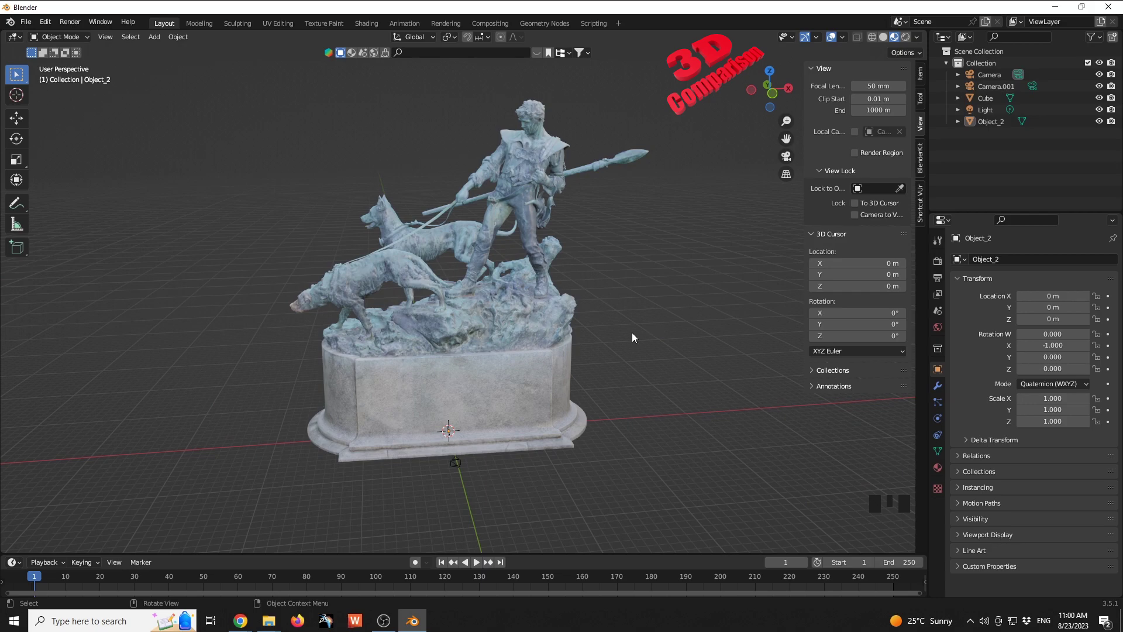
{"action": "middle_click_drag", "start_coordinate": [592, 322], "coordinate": [626, 325]}
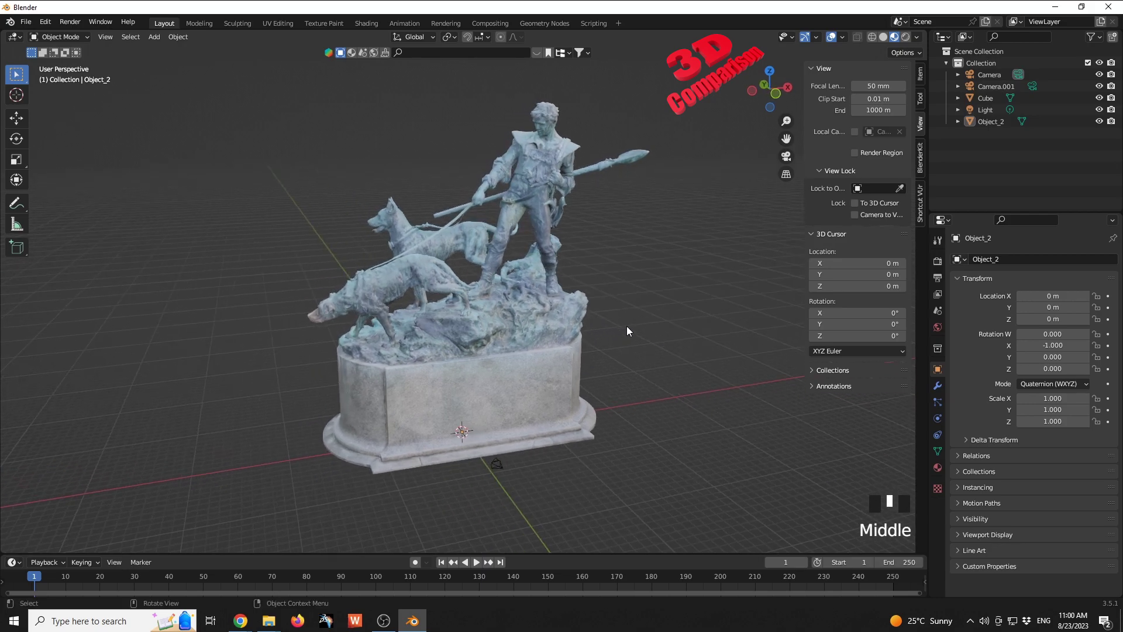
{"action": "left_click", "coordinate": [651, 324]}
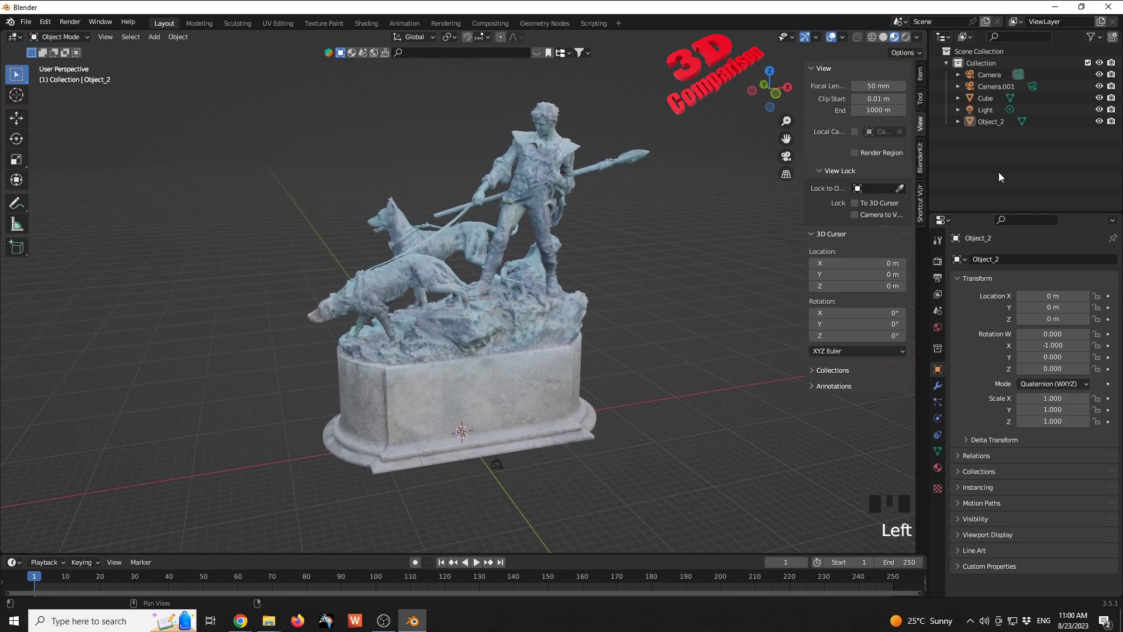
Check what the original camera frames on the statue, including a zoomed-out look, and return to the perspective view
{"action": "left_click", "coordinate": [719, 387]}
{"action": "key", "text": "KP_0"}
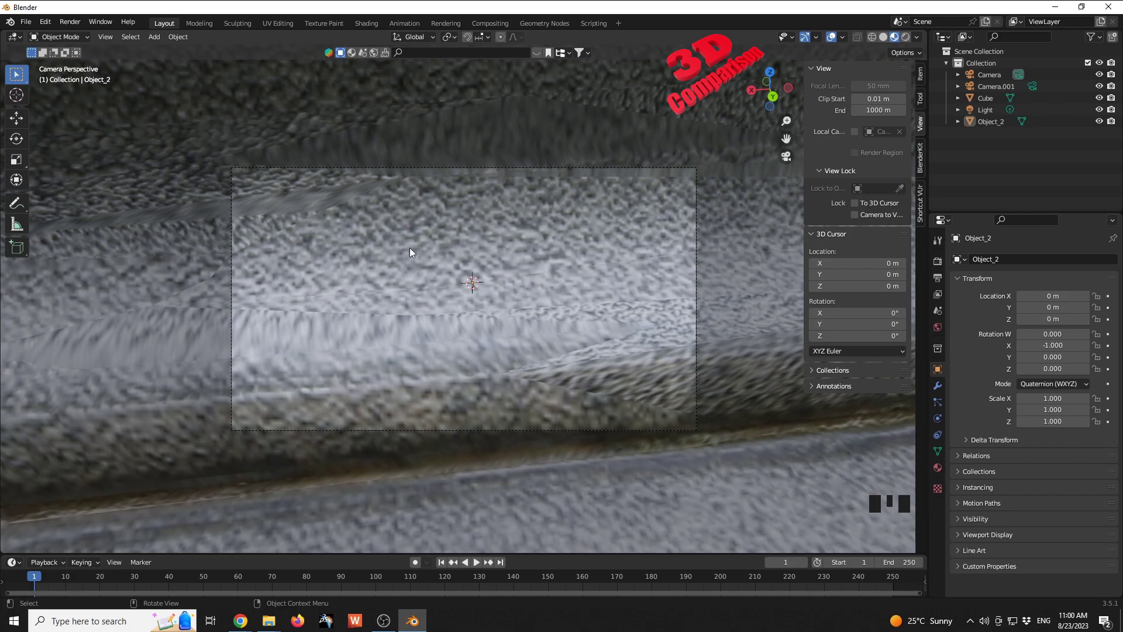
{"action": "scroll", "coordinate": [473, 294], "scroll_direction": "down", "scroll_amount": 10}
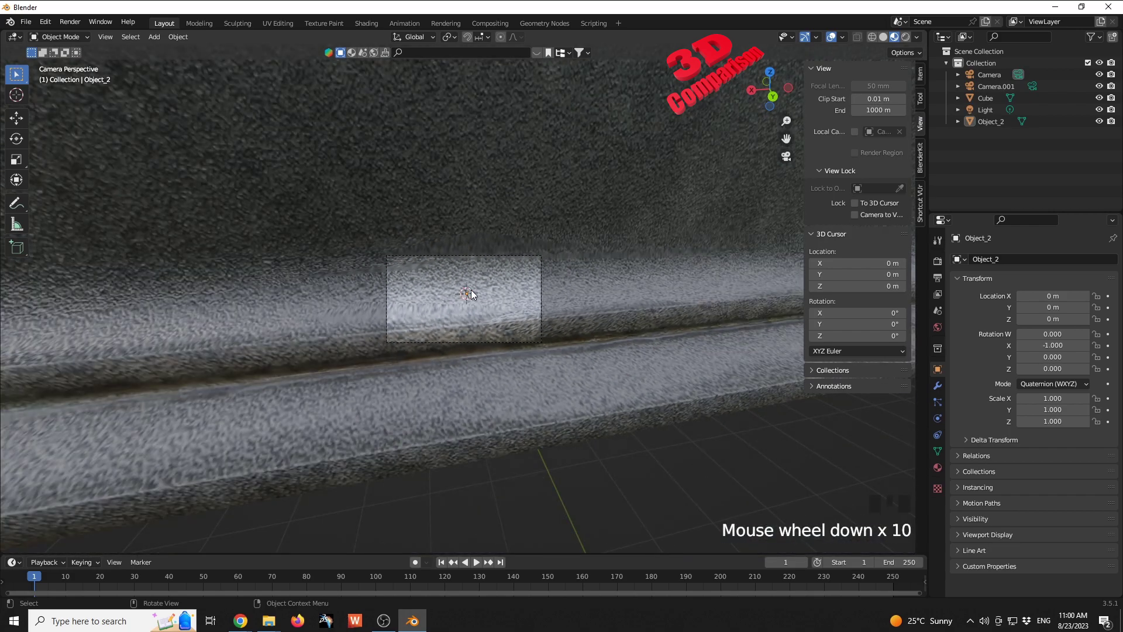
{"action": "key", "text": "KP_0"}
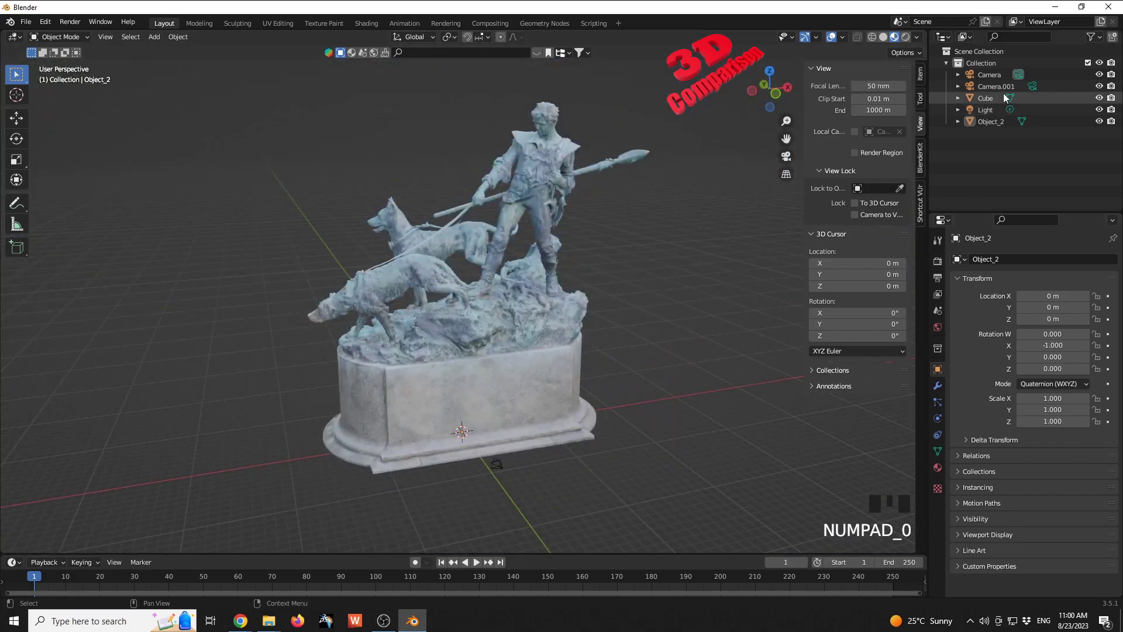
Make Camera.001 the active camera, check its view of the statue and return to the perspective view
{"action": "left_click", "coordinate": [1036, 87]}
{"action": "key", "text": "KP_0"}
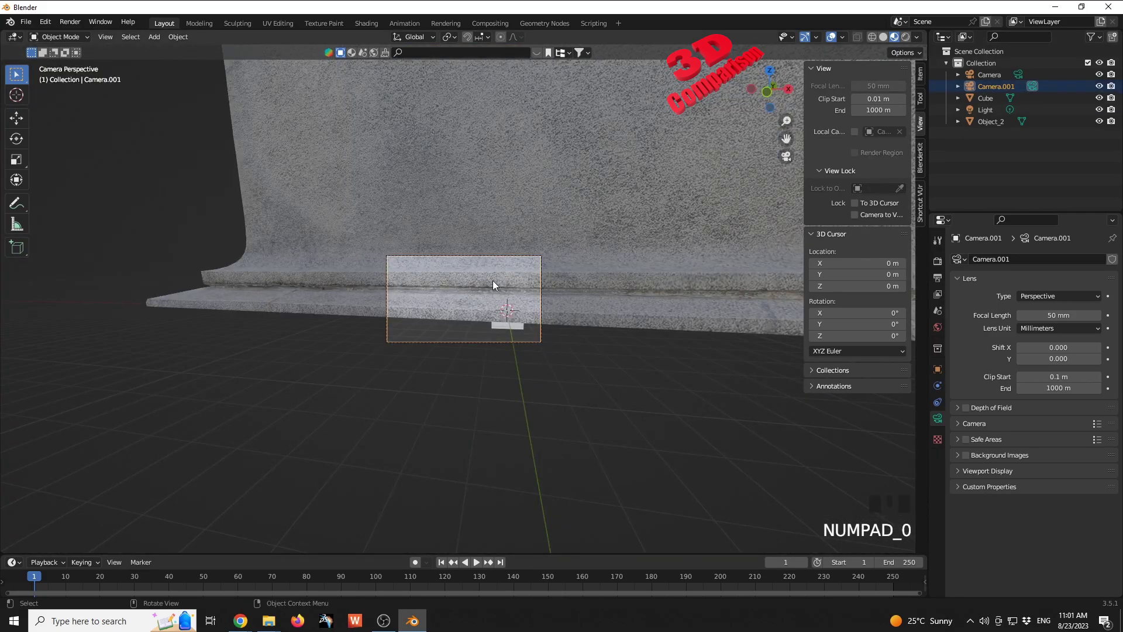
{"action": "key", "text": "KP_0"}
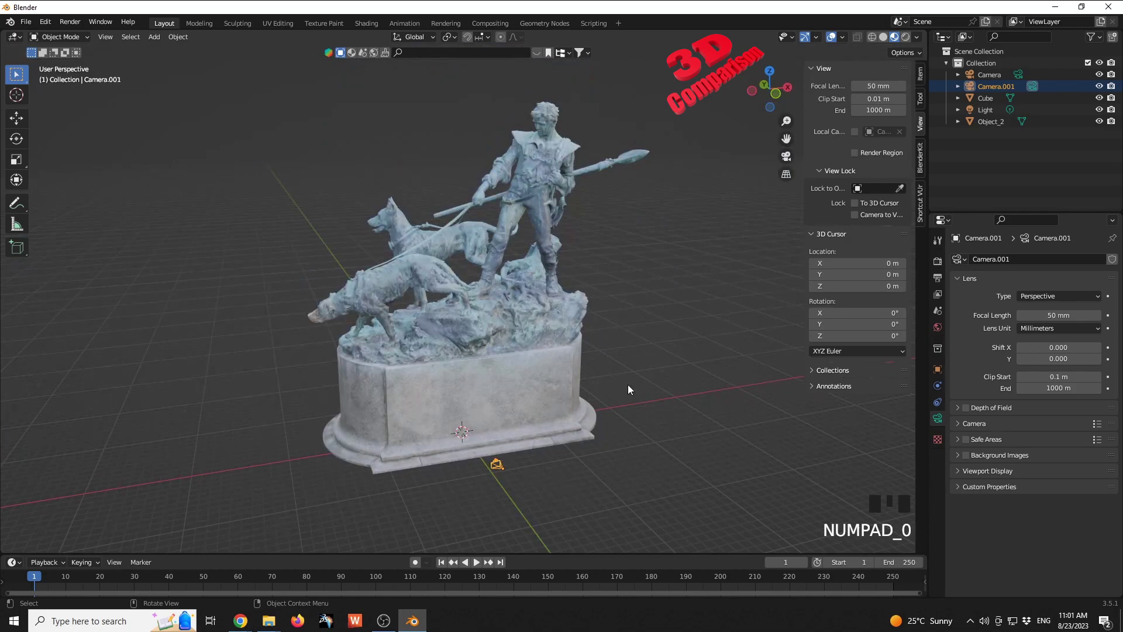
Make the original Camera the active camera, lock the camera to the view and look through it
{"action": "left_click", "coordinate": [629, 389]}
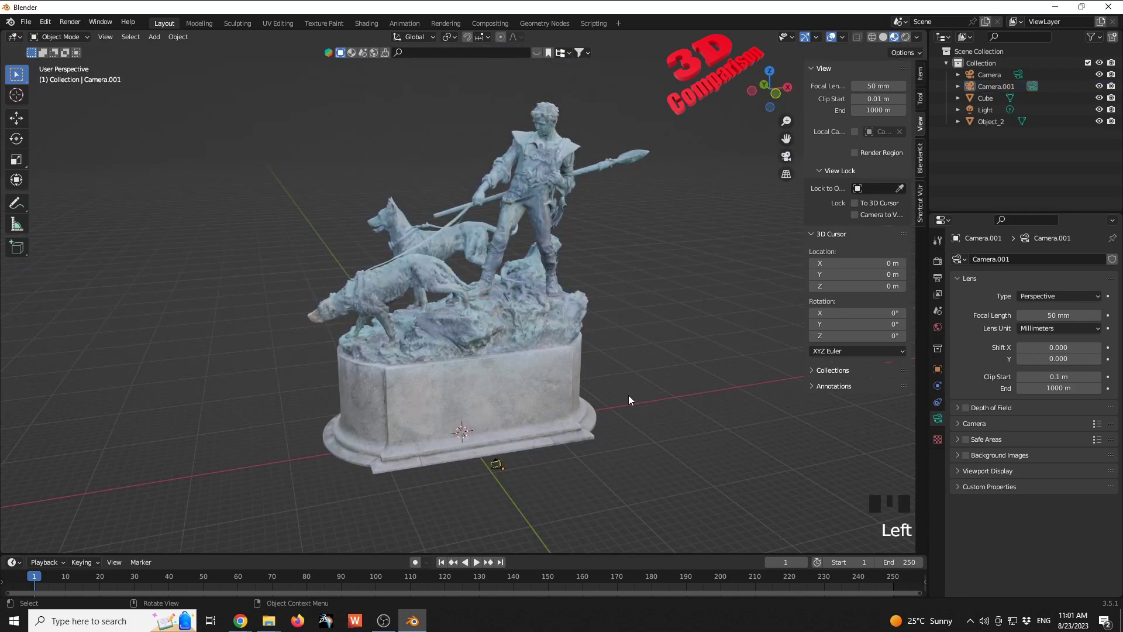
{"action": "middle_click_drag", "start_coordinate": [628, 395], "coordinate": [662, 375]}
{"action": "left_click", "coordinate": [672, 366]}
{"action": "left_click", "coordinate": [988, 75]}
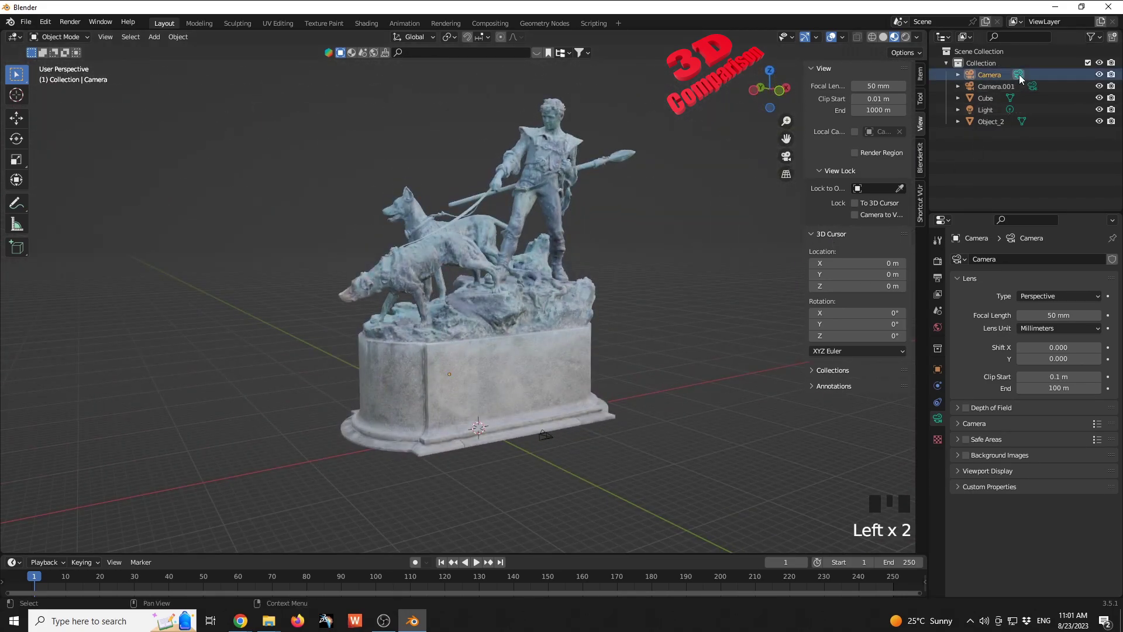
{"action": "left_click", "coordinate": [855, 214]}
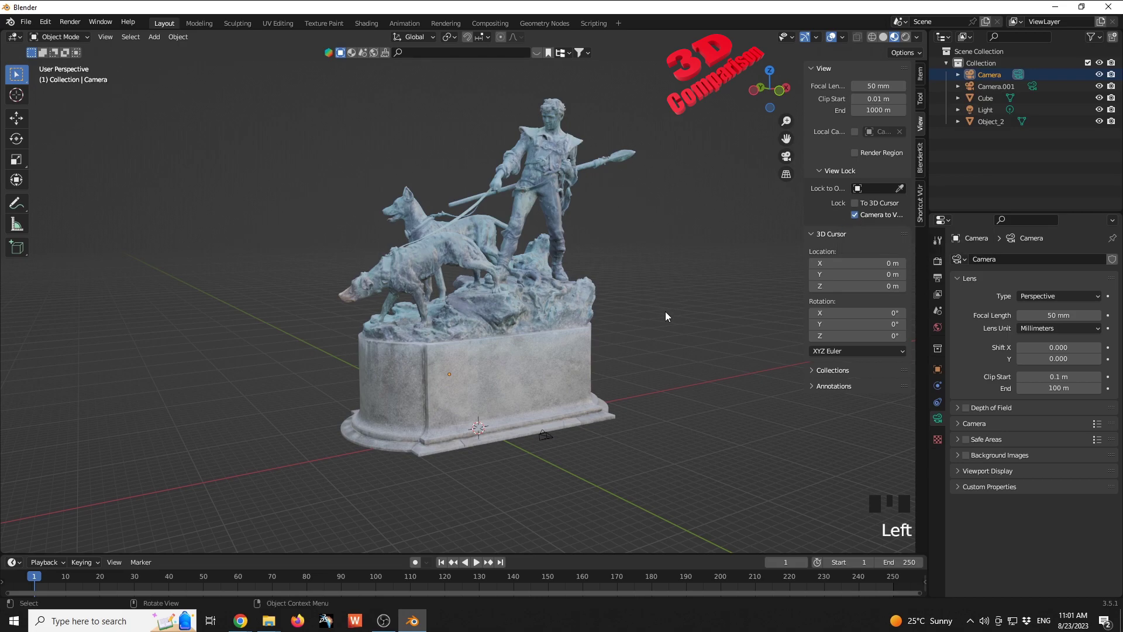
{"action": "key", "text": "KP_0"}
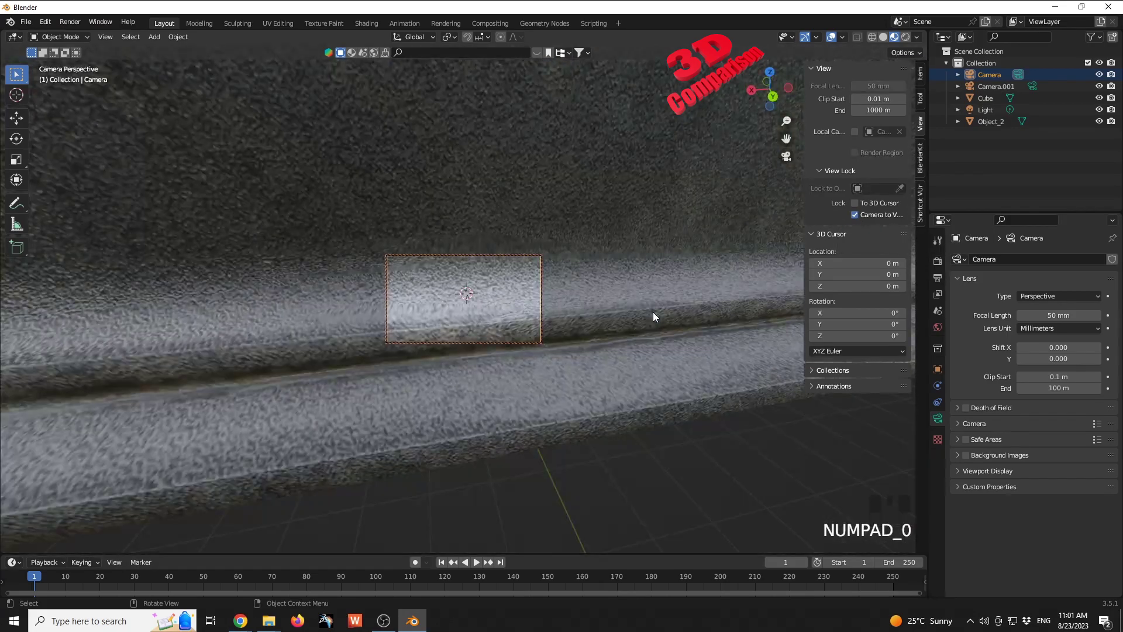
Pull the locked camera back and around so its frame holds the whole statue from a raised front angle
{"action": "scroll", "coordinate": [626, 304], "scroll_direction": "down", "scroll_amount": 14}
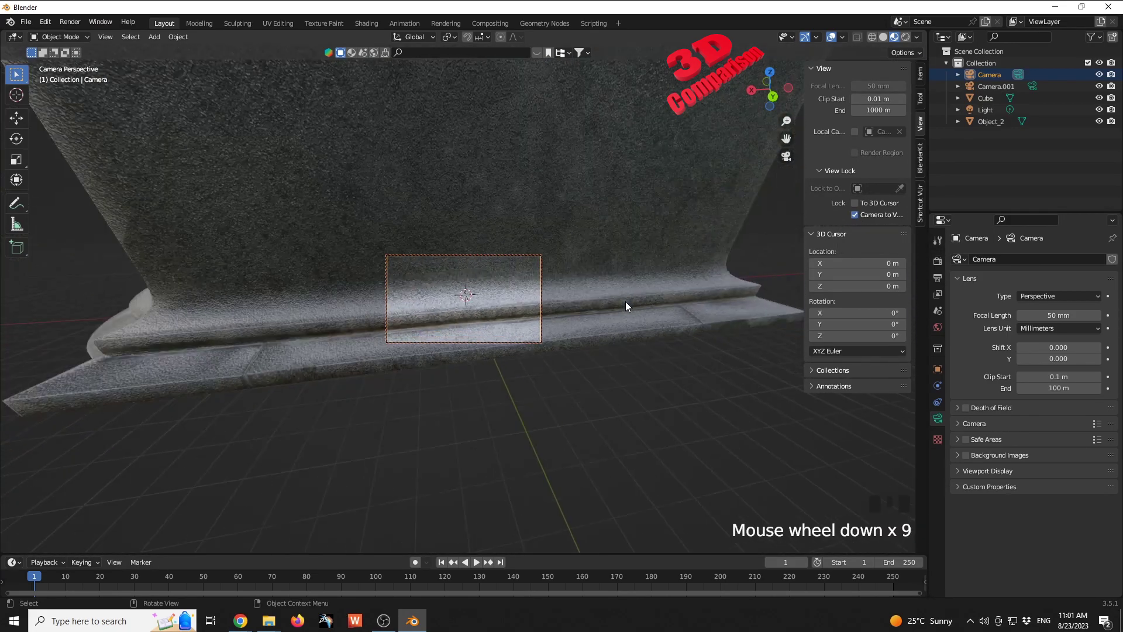
{"action": "scroll", "coordinate": [620, 302], "scroll_direction": "down", "scroll_amount": 4}
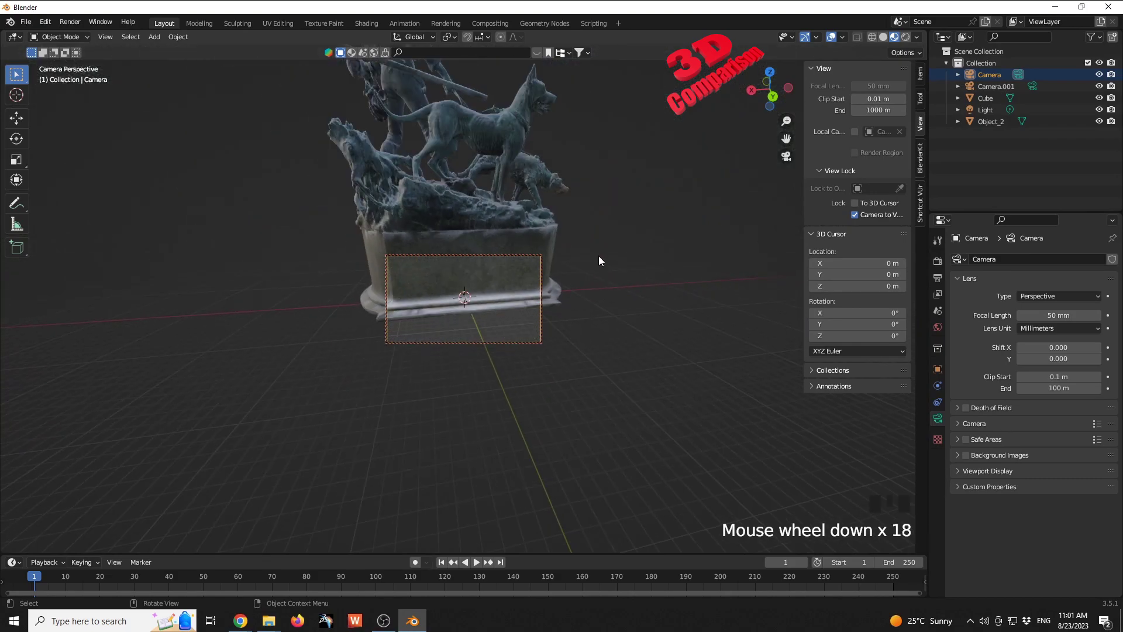
{"action": "scroll", "coordinate": [585, 264], "scroll_direction": "down", "scroll_amount": 1}
{"action": "middle_click_drag", "start_coordinate": [574, 269], "coordinate": [719, 307]}
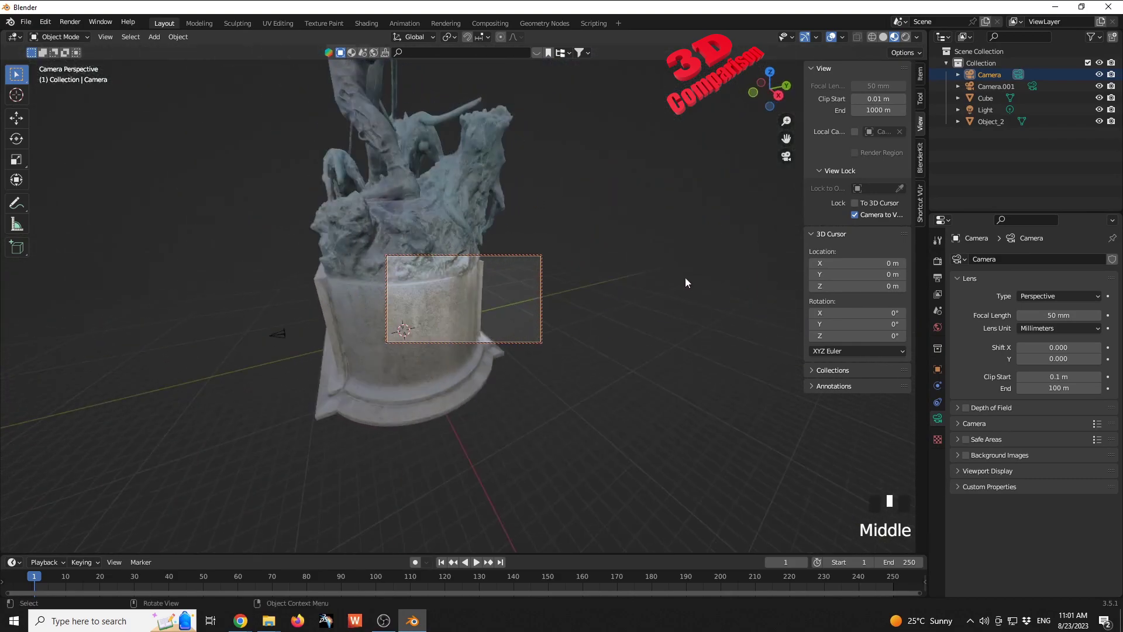
{"action": "scroll", "coordinate": [665, 289], "scroll_direction": "down", "scroll_amount": 2}
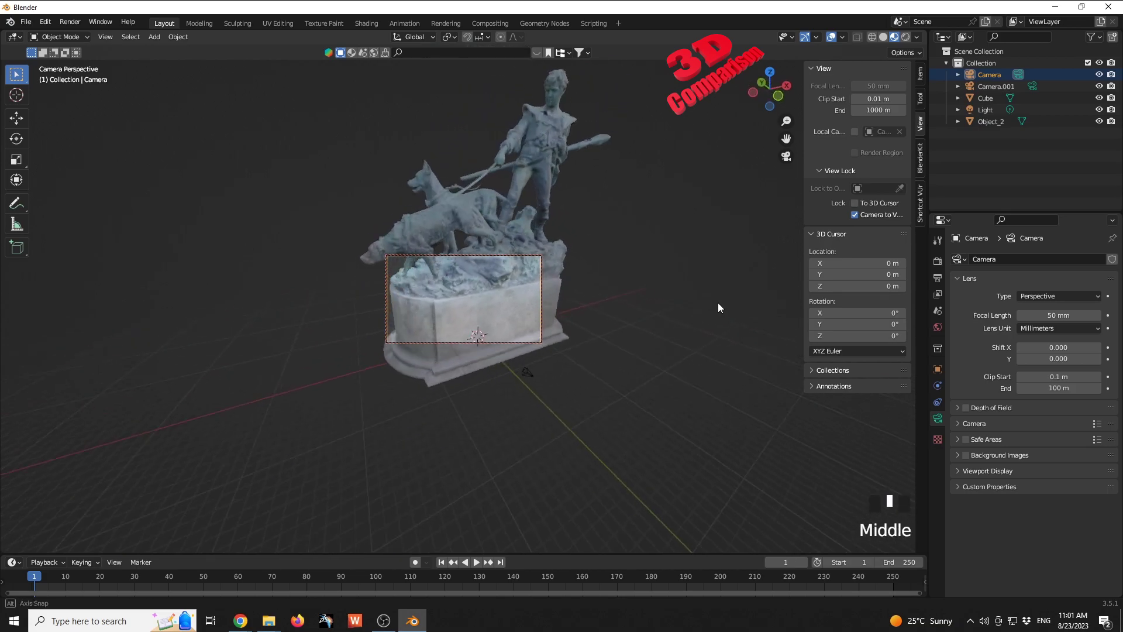
{"action": "scroll", "coordinate": [661, 304], "scroll_direction": "down", "scroll_amount": 2}
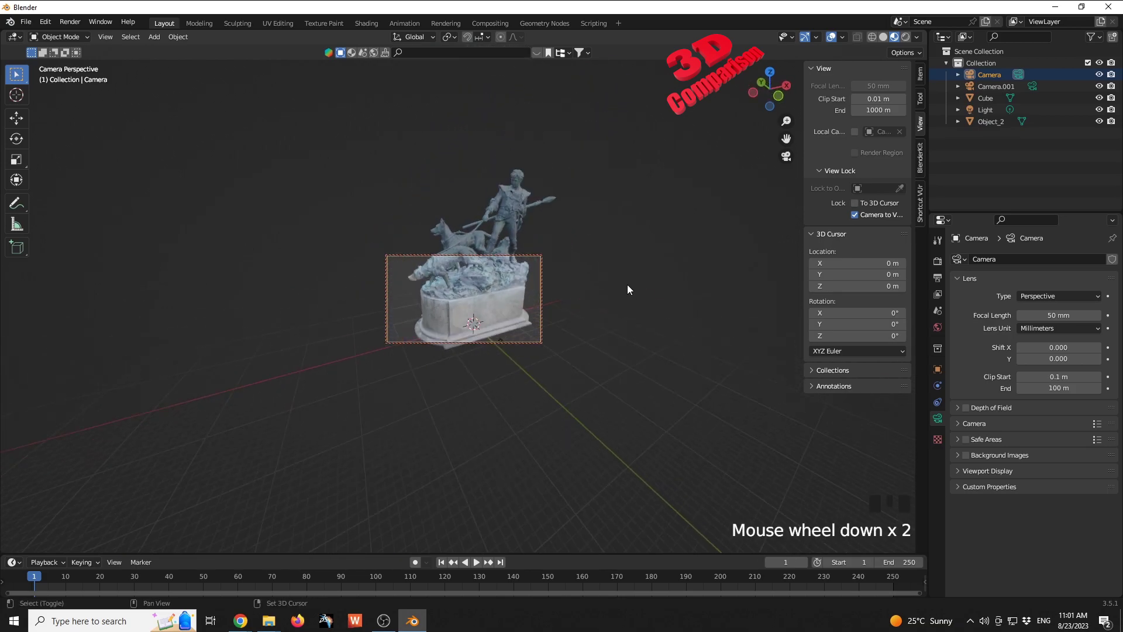
{"action": "middle_click_drag", "start_coordinate": [627, 286], "coordinate": [594, 296], "text": "shift"}
{"action": "scroll", "coordinate": [618, 308], "scroll_direction": "down", "scroll_amount": 1}
{"action": "scroll", "coordinate": [608, 303], "scroll_direction": "down", "scroll_amount": 1}
{"action": "scroll", "coordinate": [592, 295], "scroll_direction": "down", "scroll_amount": 1}
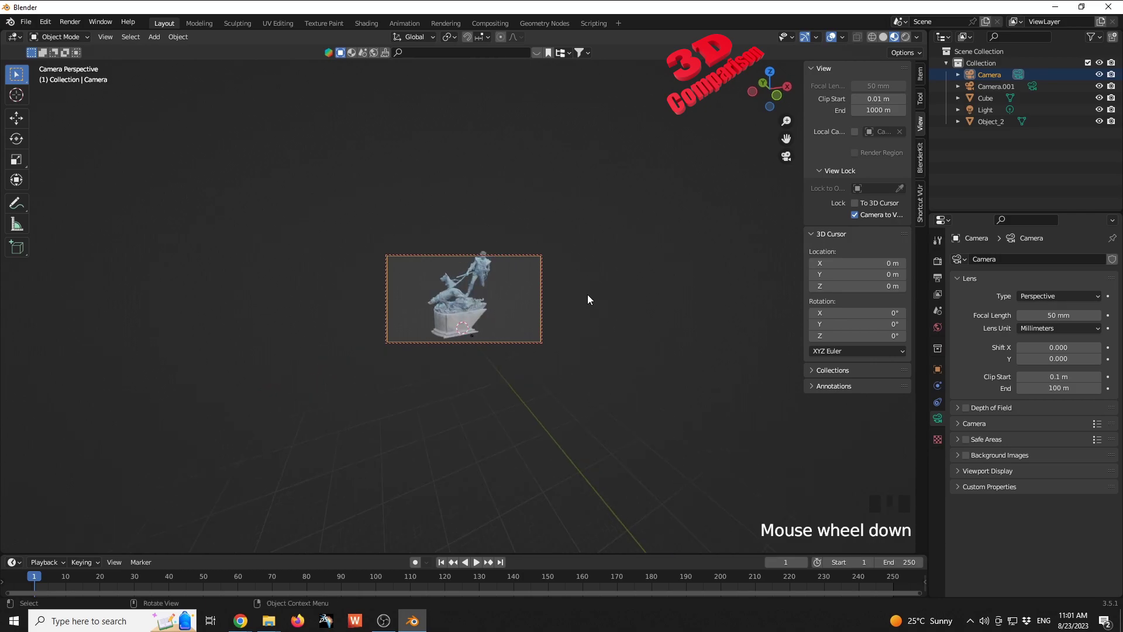
Move the locked camera nearer and farther to compare how its clip end distance affects the visible statue
{"action": "scroll", "coordinate": [588, 300], "scroll_direction": "up", "scroll_amount": 4}
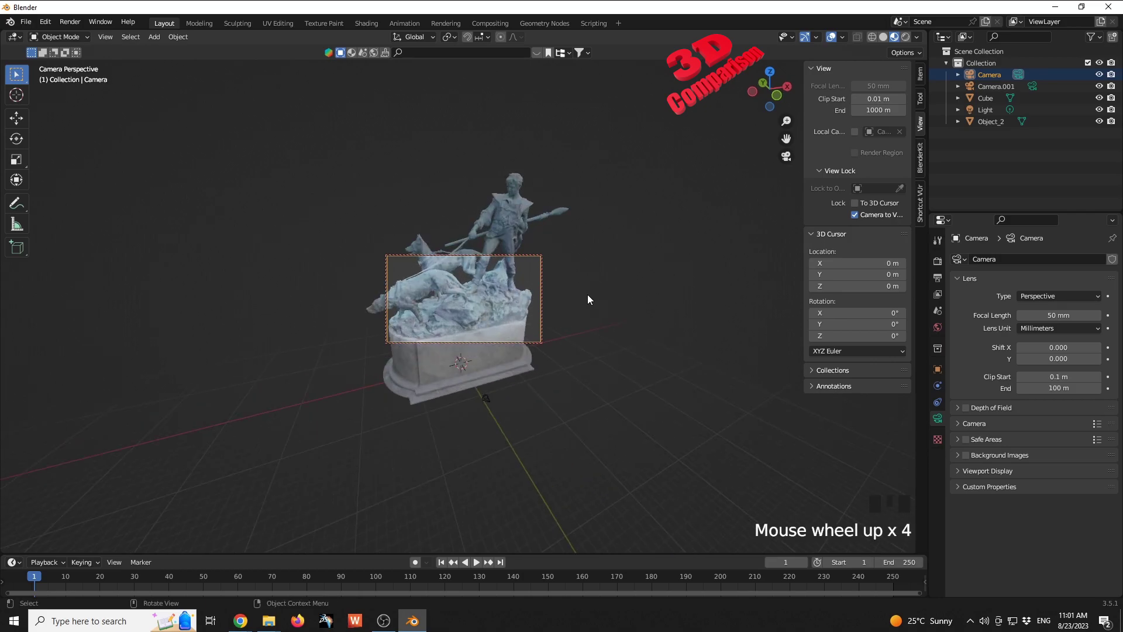
{"action": "scroll", "coordinate": [587, 298], "scroll_direction": "down", "scroll_amount": 3}
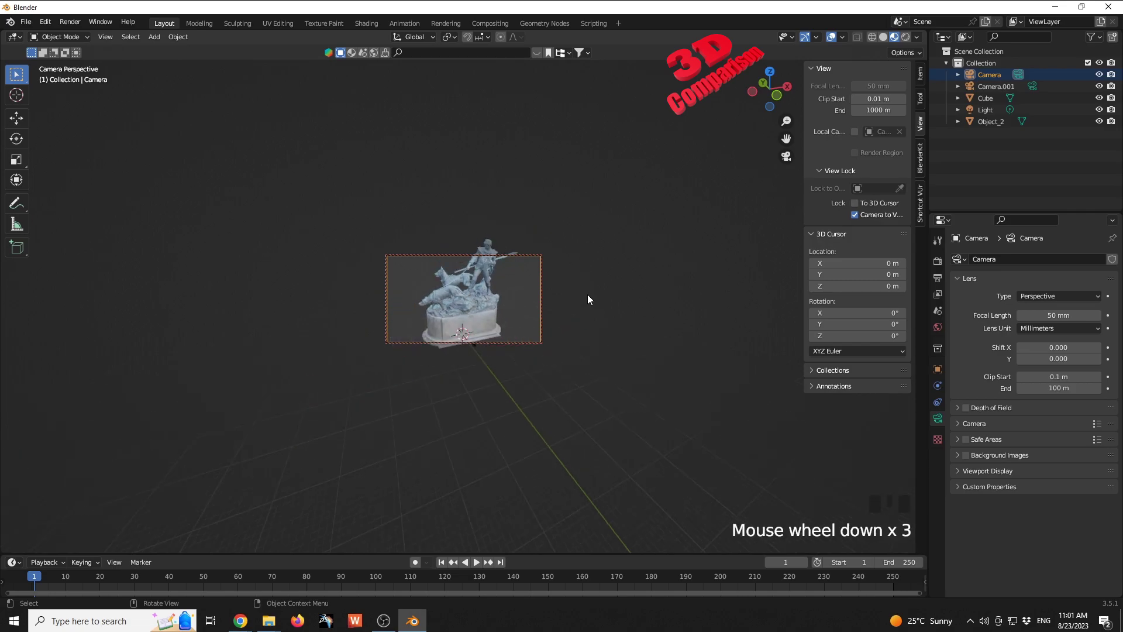
{"action": "scroll", "coordinate": [588, 300], "scroll_direction": "down", "scroll_amount": 1}
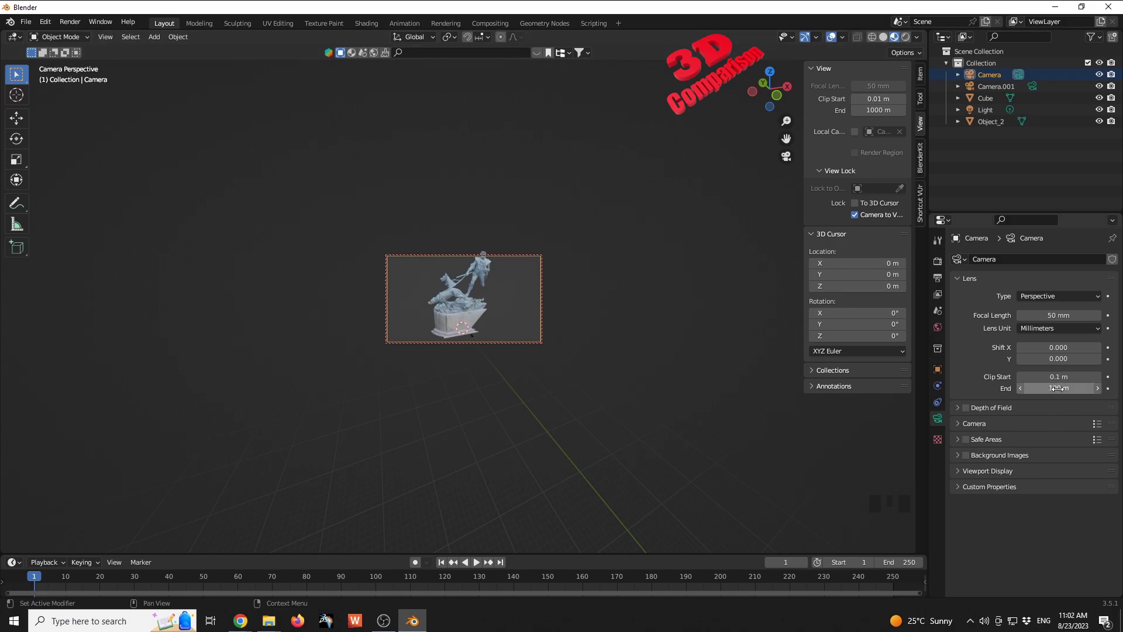
{"action": "scroll", "coordinate": [475, 305], "scroll_direction": "up", "scroll_amount": 2}
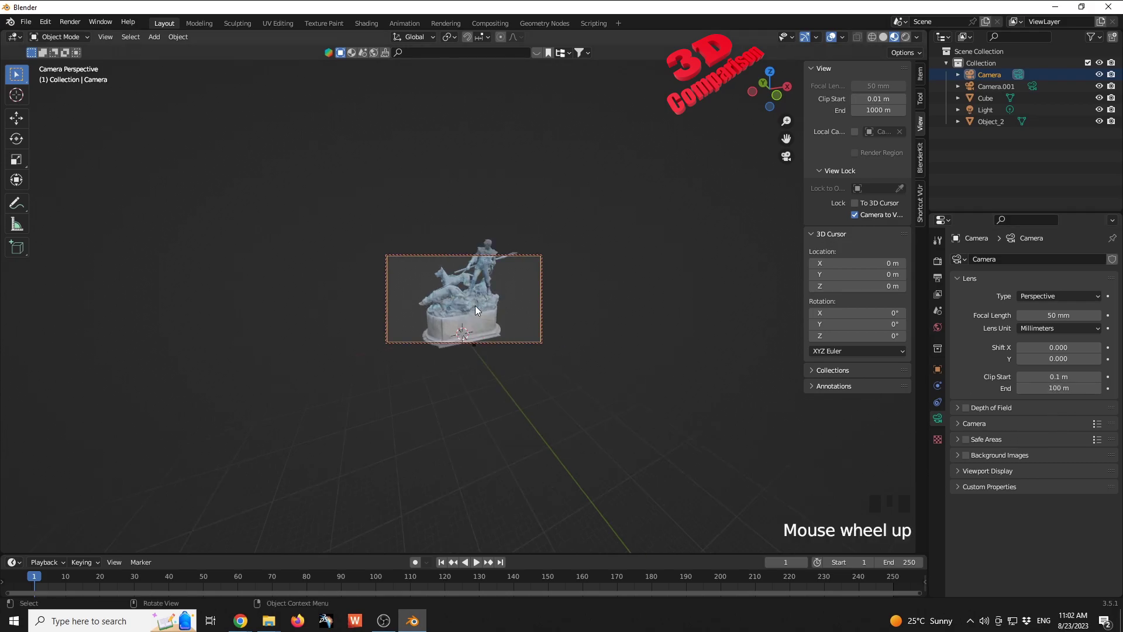
{"action": "scroll", "coordinate": [475, 305], "scroll_direction": "down", "scroll_amount": 2}
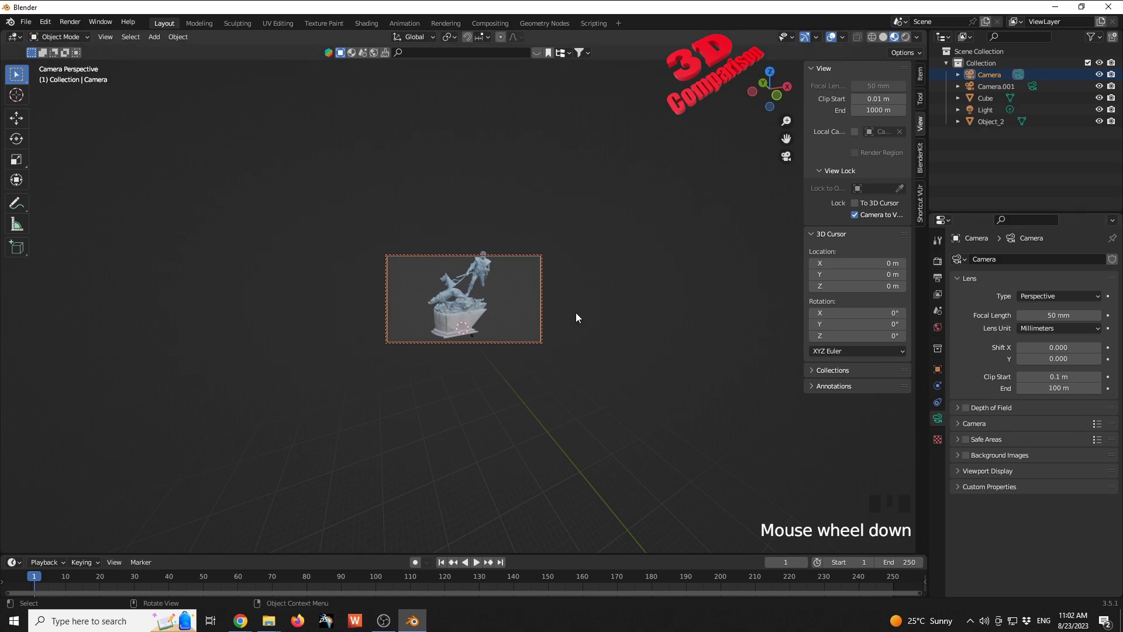
{"action": "scroll", "coordinate": [550, 315], "scroll_direction": "up", "scroll_amount": 2}
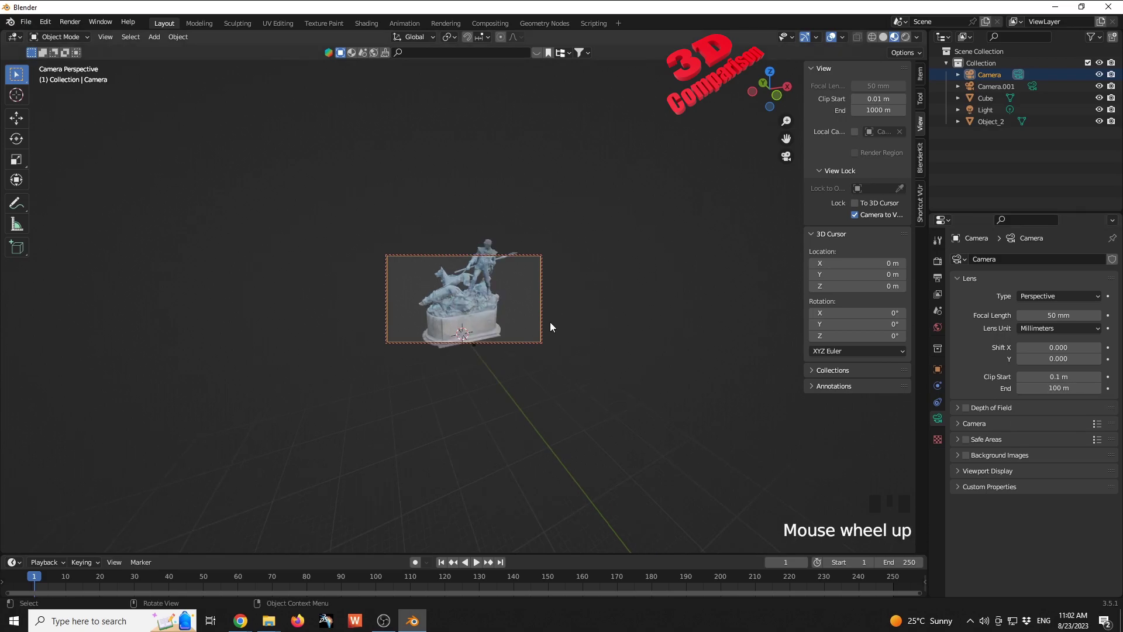
{"action": "scroll", "coordinate": [550, 325], "scroll_direction": "down", "scroll_amount": 3}
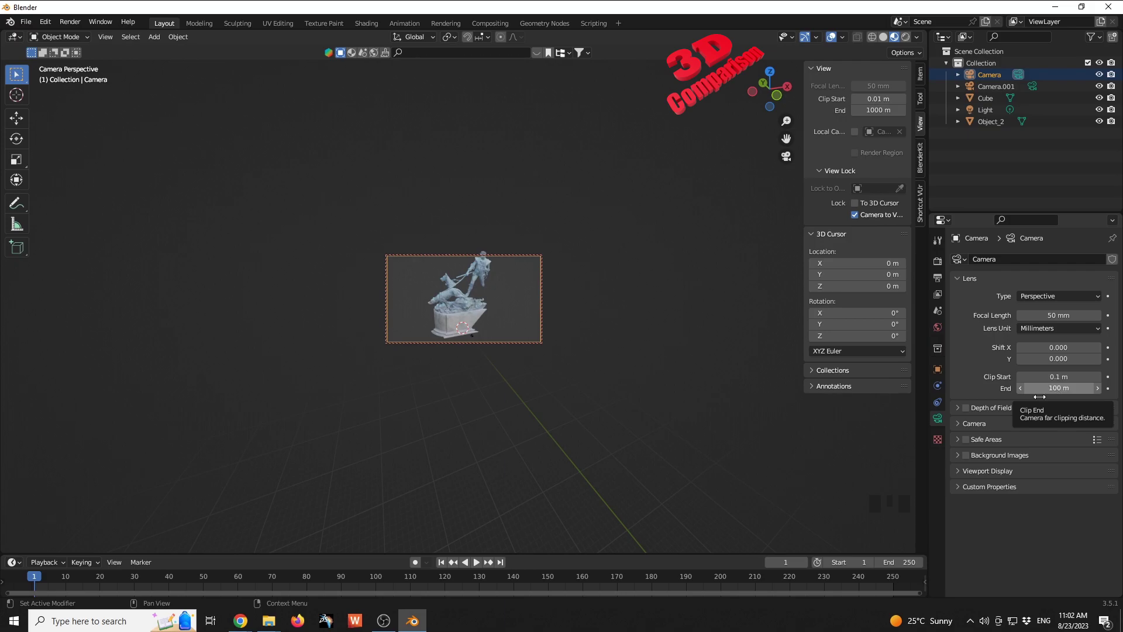
Unlock the camera from the view and leave the camera view to show both the statue and the distant camera
{"action": "left_click", "coordinate": [855, 214]}
{"action": "mouse_move", "coordinate": [620, 352]}
{"action": "middle_mouse_down"}
{"action": "mouse_move", "coordinate": [632, 336]}
{"action": "mouse_move", "coordinate": [659, 336]}
{"action": "mouse_move", "coordinate": [638, 346]}
{"action": "middle_mouse_up"}
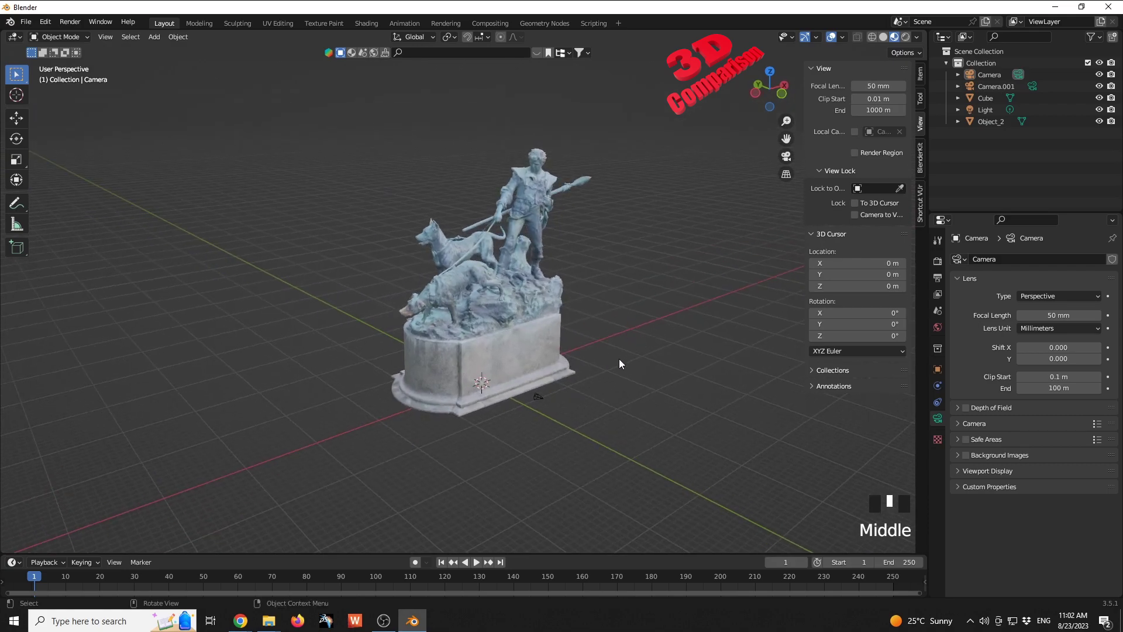
{"action": "scroll", "coordinate": [619, 364], "scroll_direction": "down", "scroll_amount": 4}
{"action": "scroll", "coordinate": [616, 340], "scroll_direction": "up", "scroll_amount": 1}
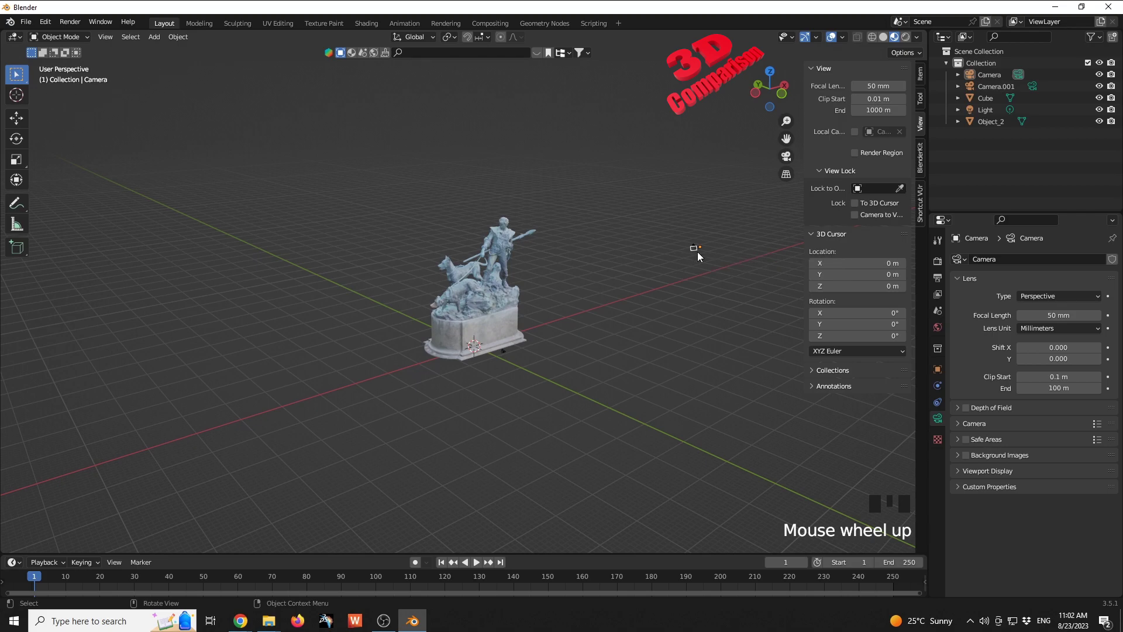
{"action": "middle_click_drag", "start_coordinate": [651, 352], "coordinate": [691, 343]}
{"action": "scroll", "coordinate": [693, 342], "scroll_direction": "down", "scroll_amount": 2}
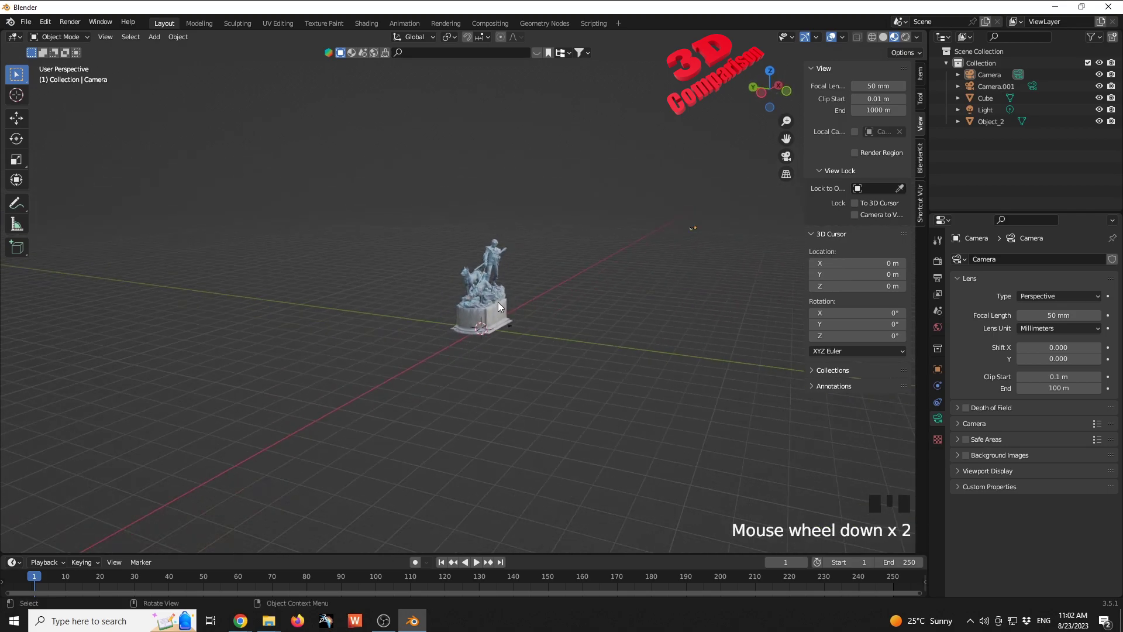
{"action": "left_click", "coordinate": [716, 292]}
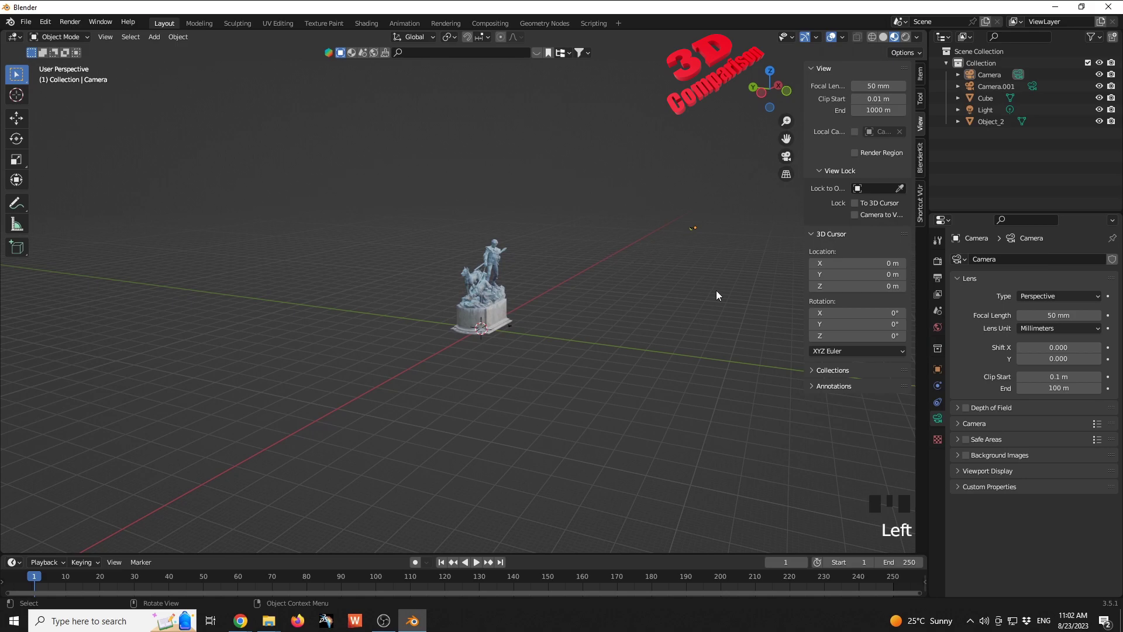
Examine the camera's position relative to the statue in the front and right orthographic views
{"action": "key", "text": "KP_1"}
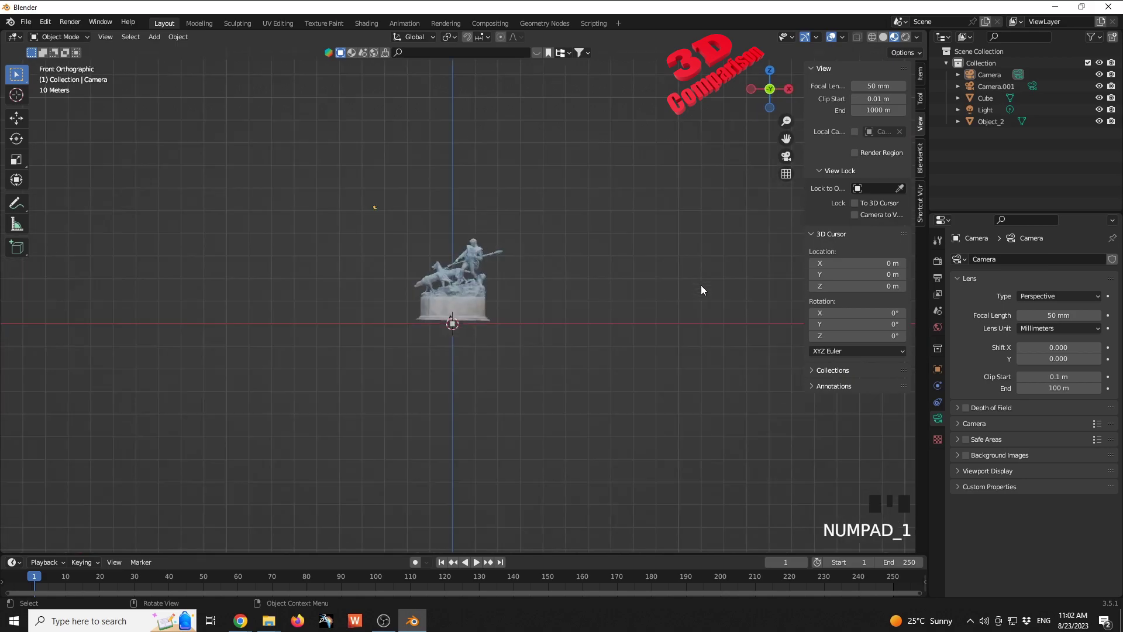
{"action": "key", "text": "KP_3"}
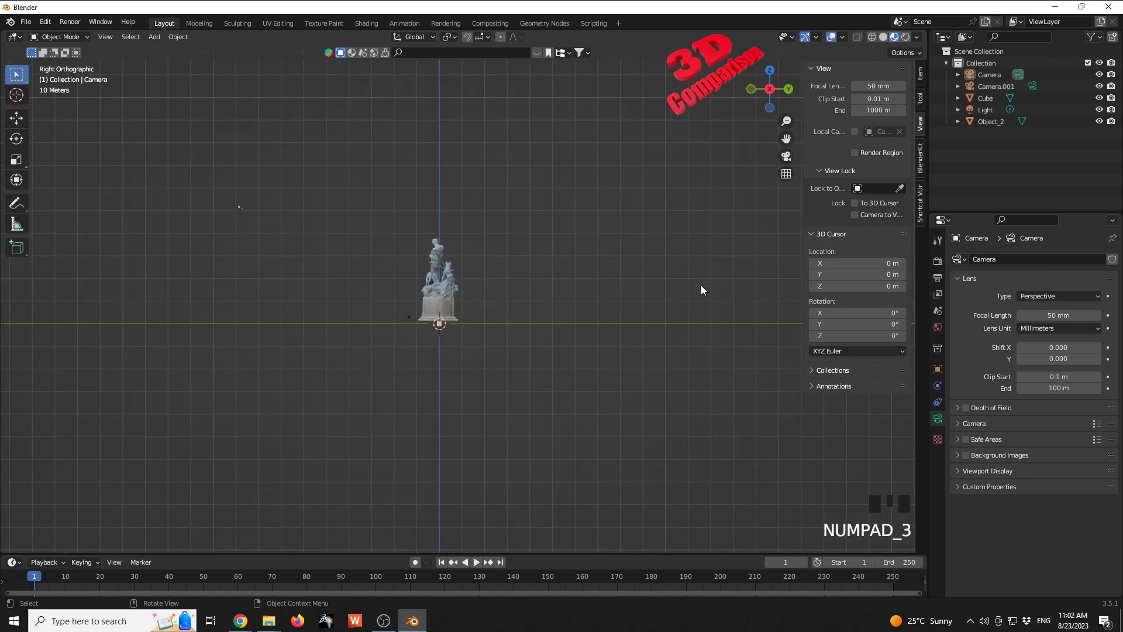
{"action": "scroll", "coordinate": [321, 225], "scroll_direction": "down", "scroll_amount": 1}
{"action": "scroll", "coordinate": [269, 231], "scroll_direction": "up", "scroll_amount": 3}
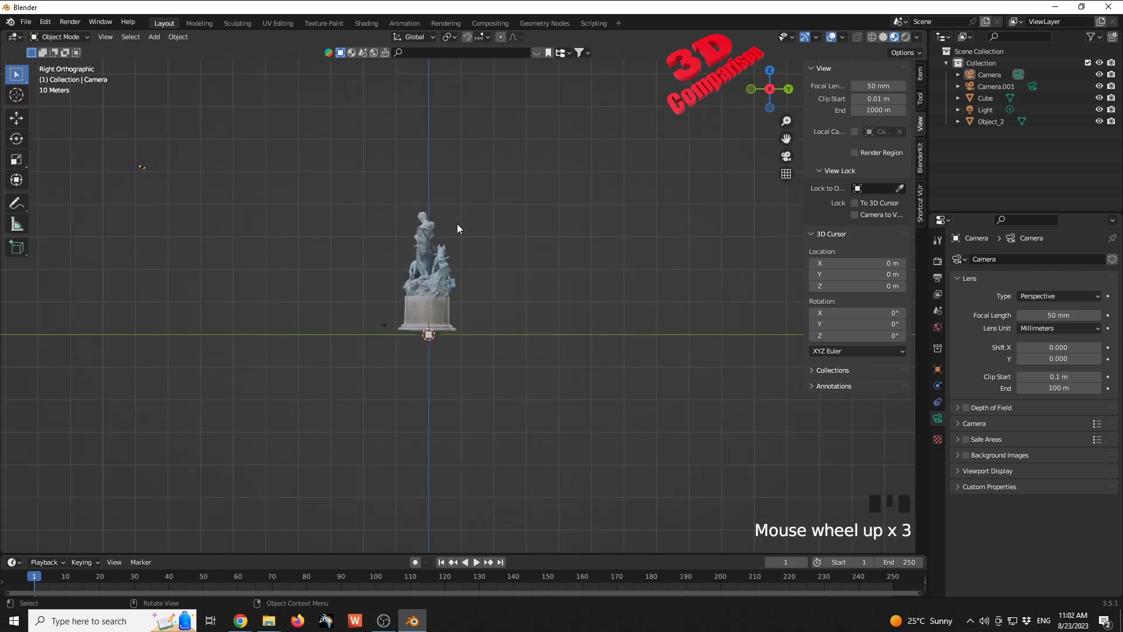
{"action": "left_click", "coordinate": [323, 255]}
{"action": "left_click", "coordinate": [295, 248]}
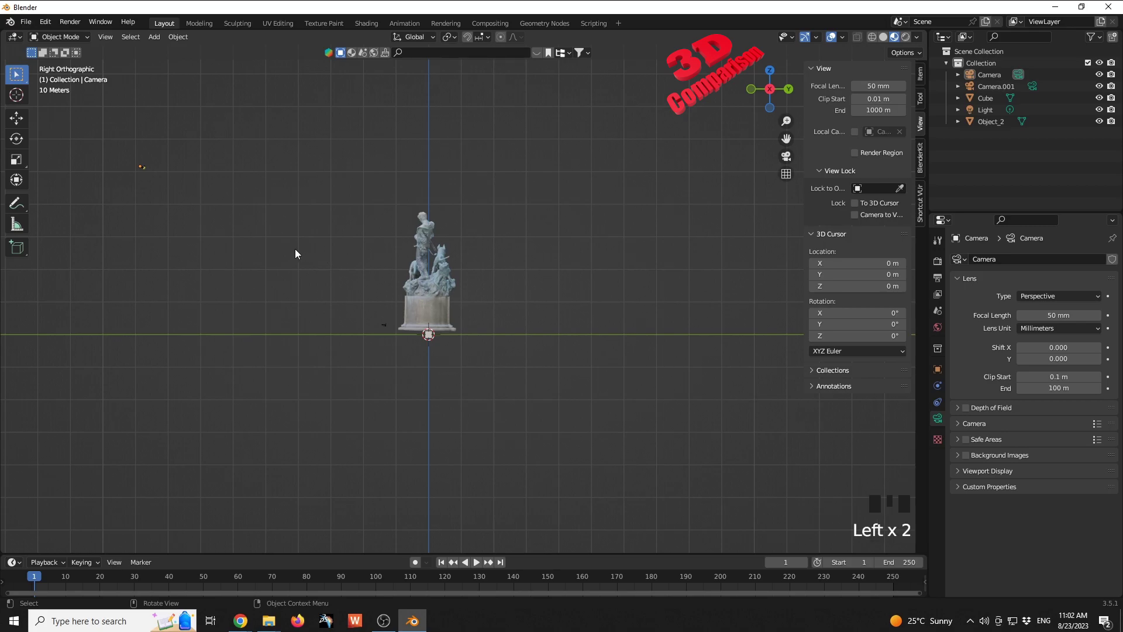
Measure along the Y axis from below the camera to the world origin, and the width of one grid square
{"action": "left_click", "coordinate": [997, 149]}
{"action": "left_click", "coordinate": [22, 230]}
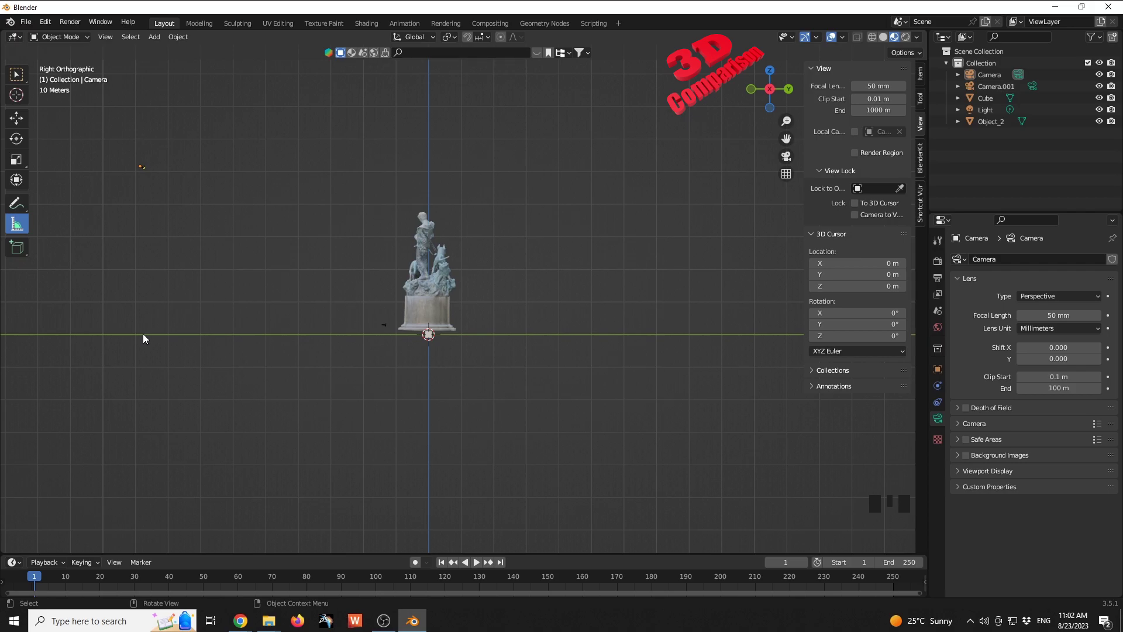
{"action": "left_click_drag", "start_coordinate": [138, 333], "coordinate": [428, 335]}
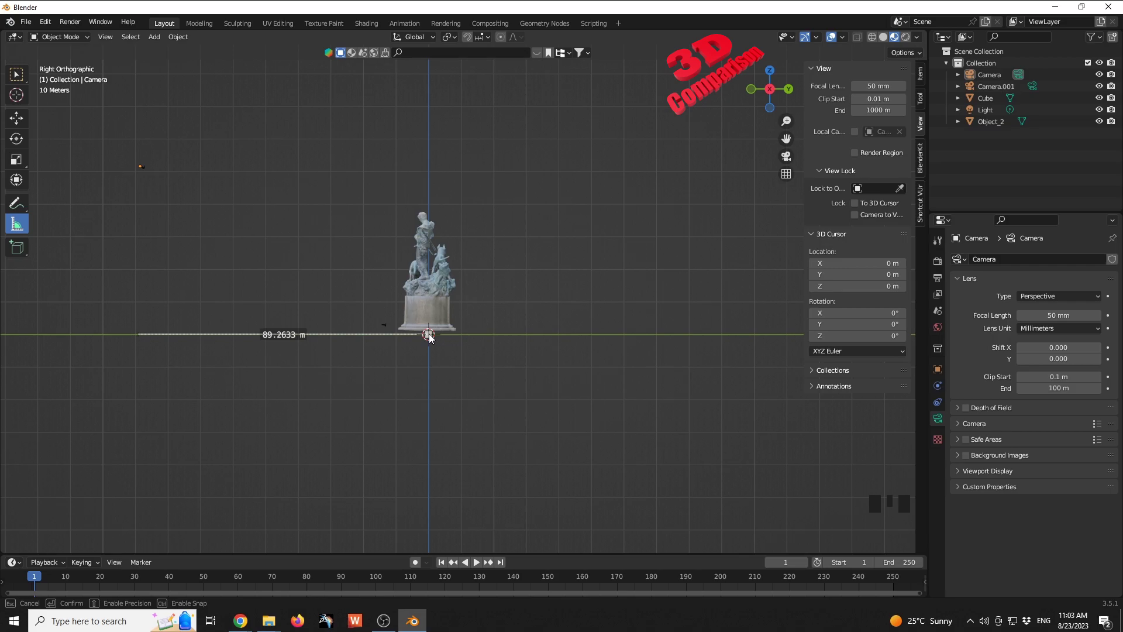
{"action": "left_click_drag", "start_coordinate": [429, 334], "coordinate": [430, 334]}
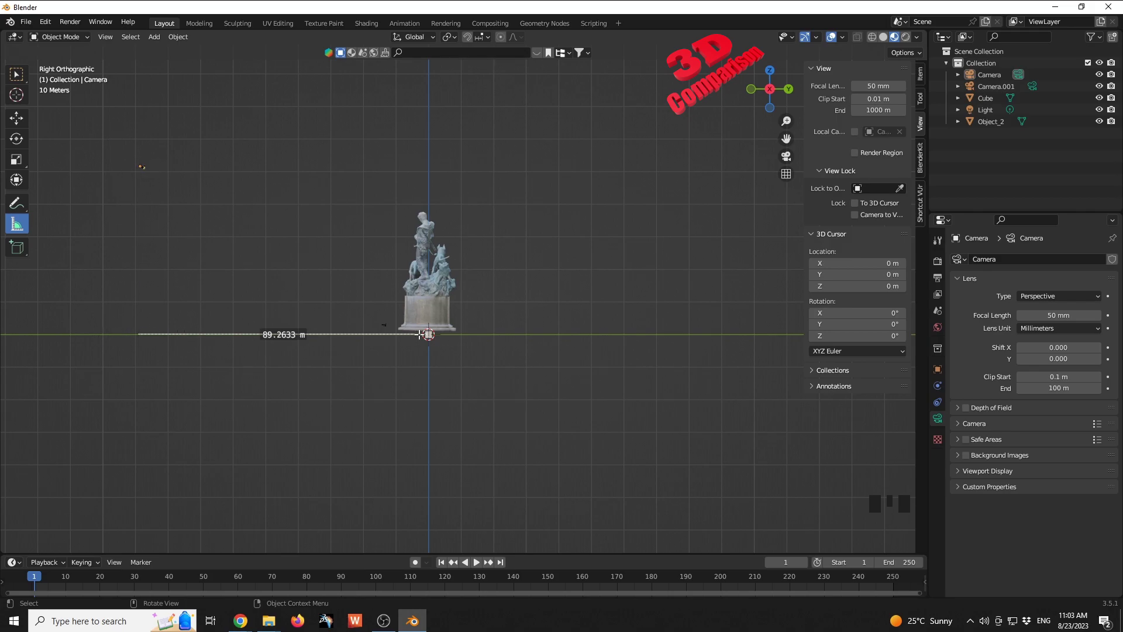
{"action": "left_click_drag", "start_coordinate": [137, 303], "coordinate": [169, 303]}
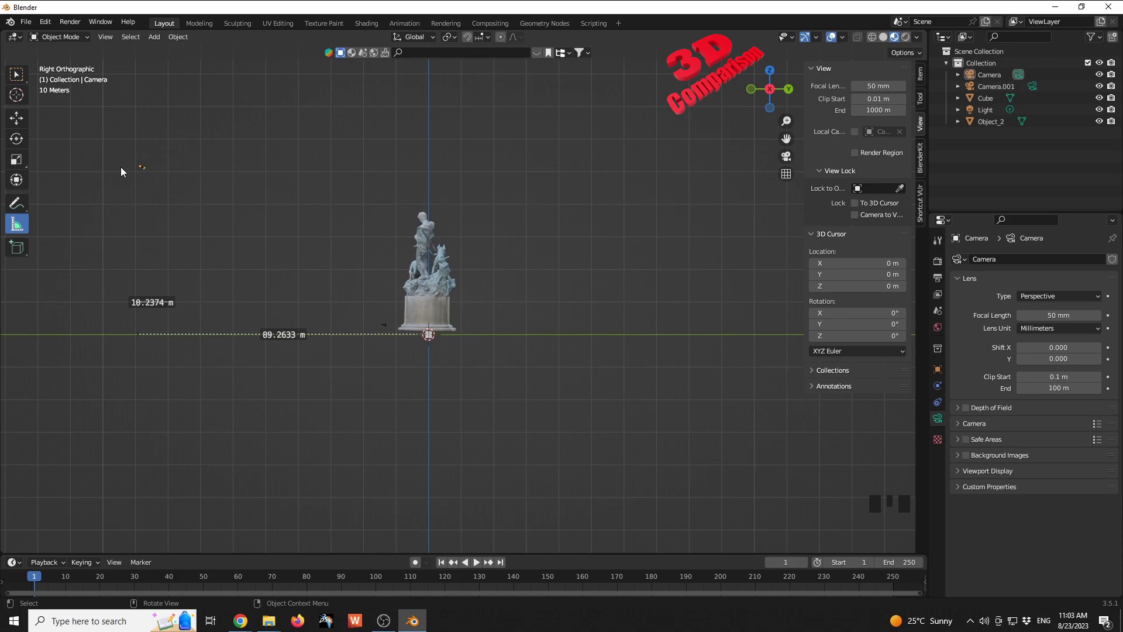
Delete both ruler measurements from the scene in an angled perspective view
{"action": "middle_click_drag", "start_coordinate": [268, 228], "coordinate": [321, 238]}
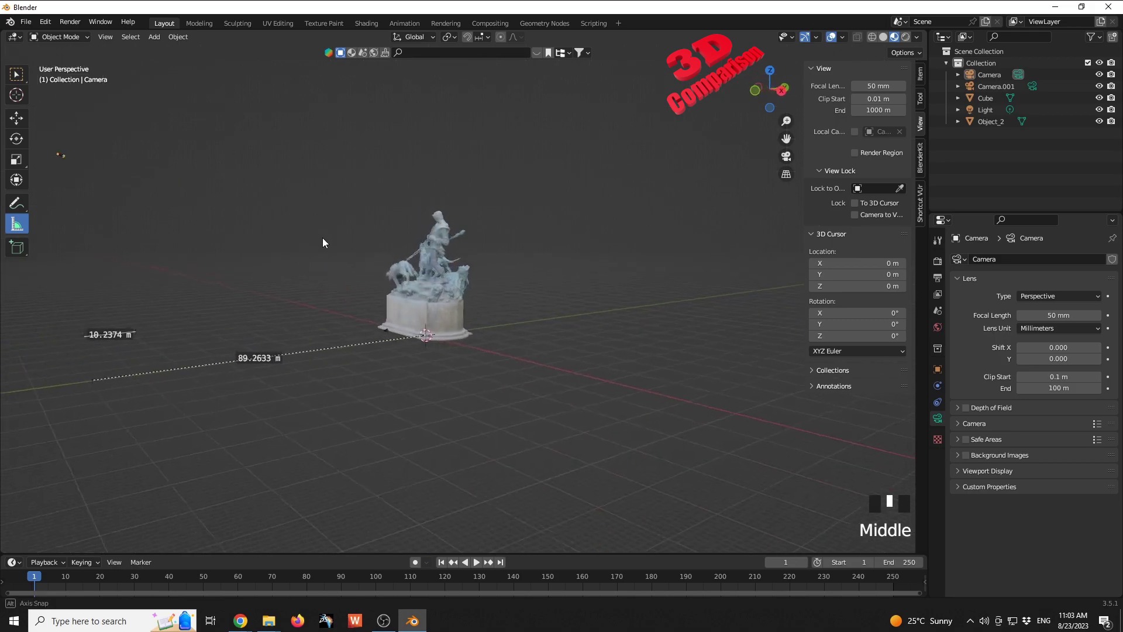
{"action": "scroll", "coordinate": [365, 261], "scroll_direction": "up", "scroll_amount": 2}
{"action": "middle_click_drag", "start_coordinate": [348, 300], "coordinate": [484, 261]}
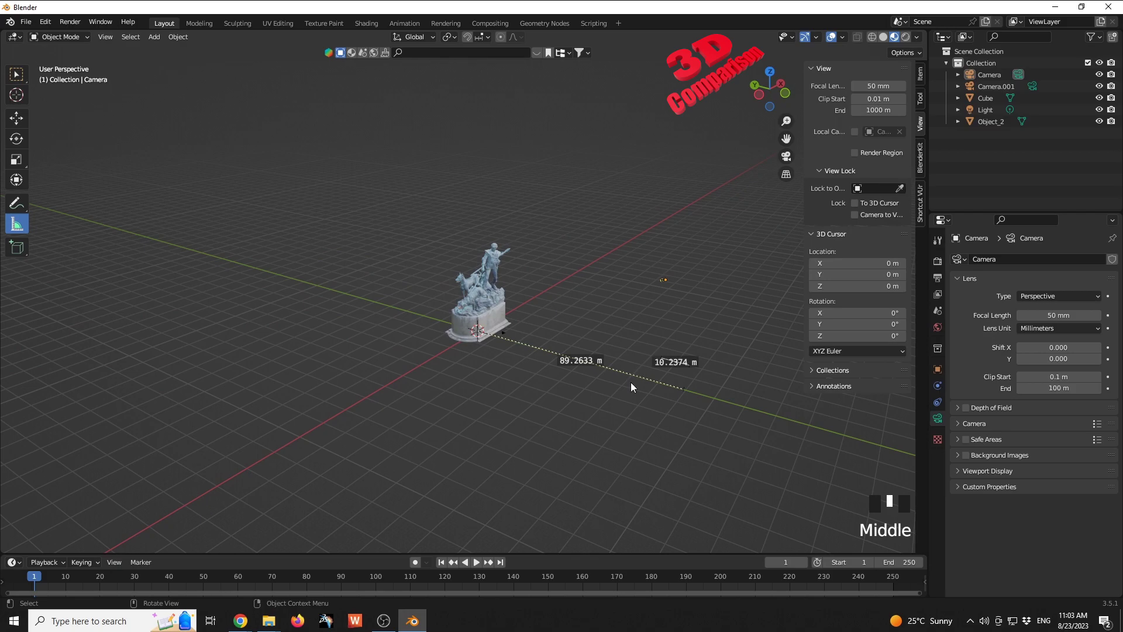
{"action": "key", "text": "Delete"}
{"action": "key", "text": "Delete"}
{"action": "left_click", "coordinate": [591, 362]}
{"action": "key", "text": "Delete"}
{"action": "key", "text": "Delete"}
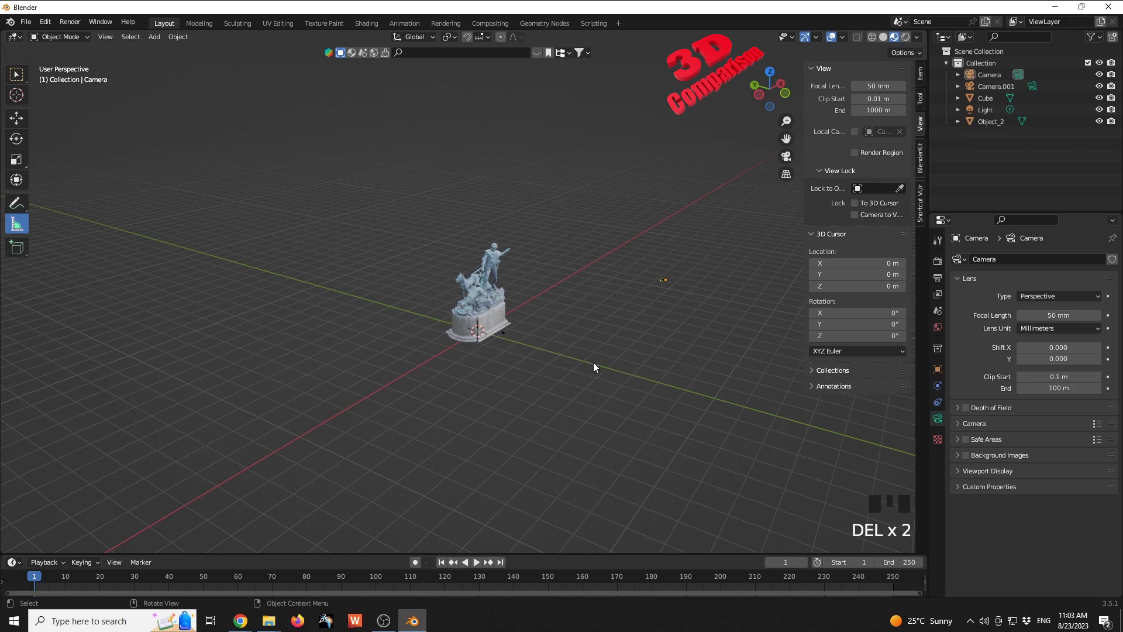
Return to the Select Box tool, select the original camera and display its object transform values
{"action": "left_click", "coordinate": [16, 74]}
{"action": "left_click", "coordinate": [602, 362]}
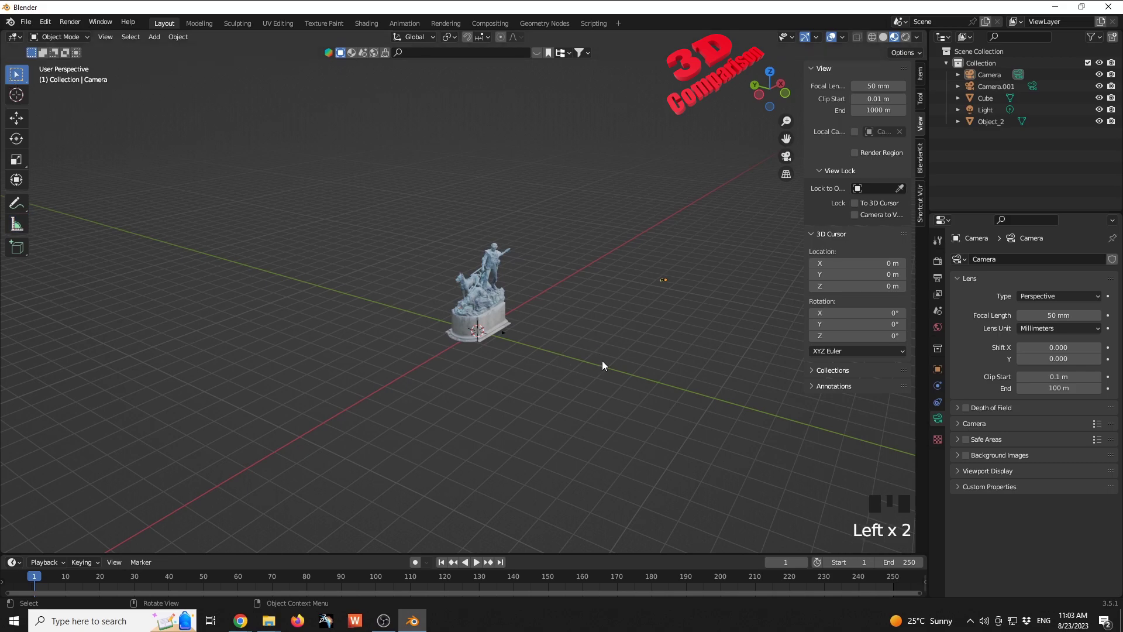
{"action": "triple_click", "coordinate": [662, 282]}
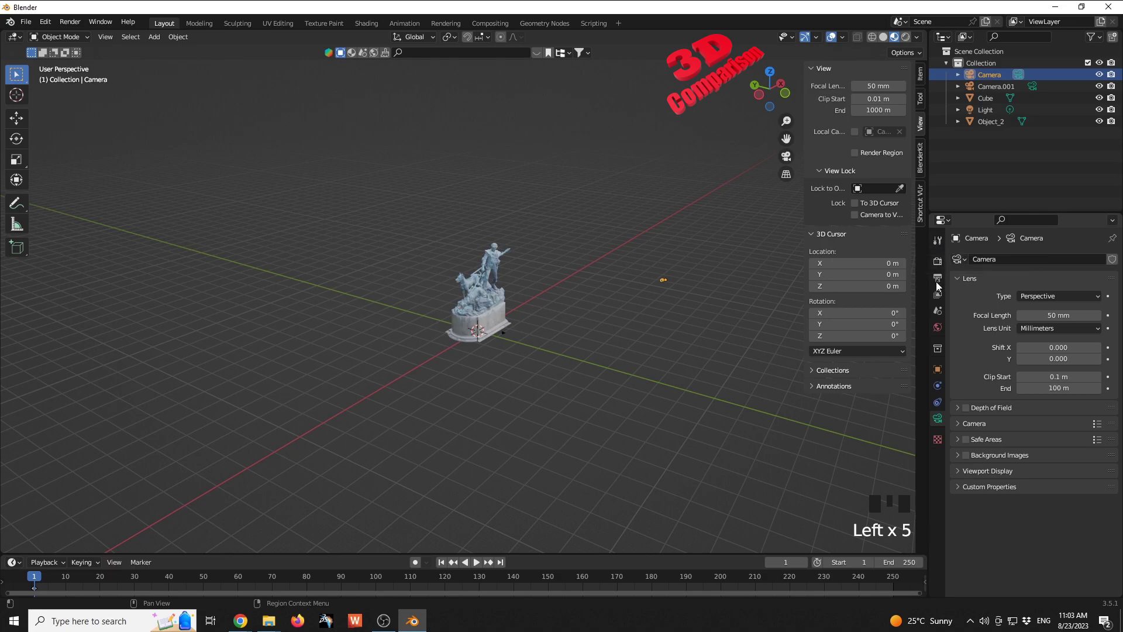
{"action": "left_click", "coordinate": [938, 369]}
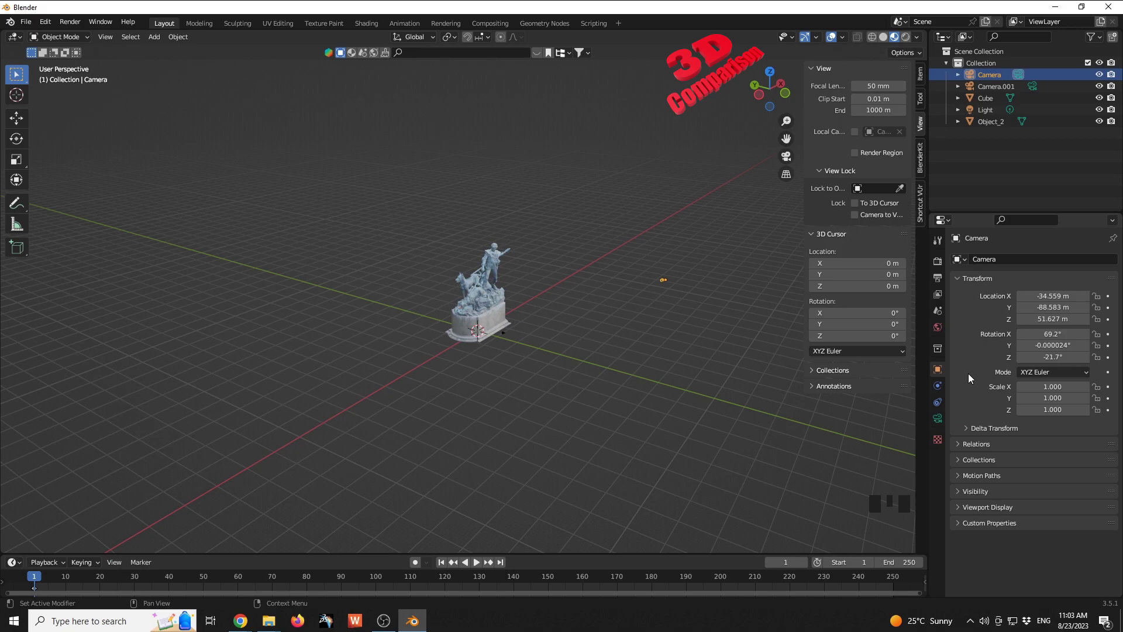
Set the original camera's clip end to 500 m in its lens settings and deselect the camera
{"action": "left_click", "coordinate": [937, 419]}
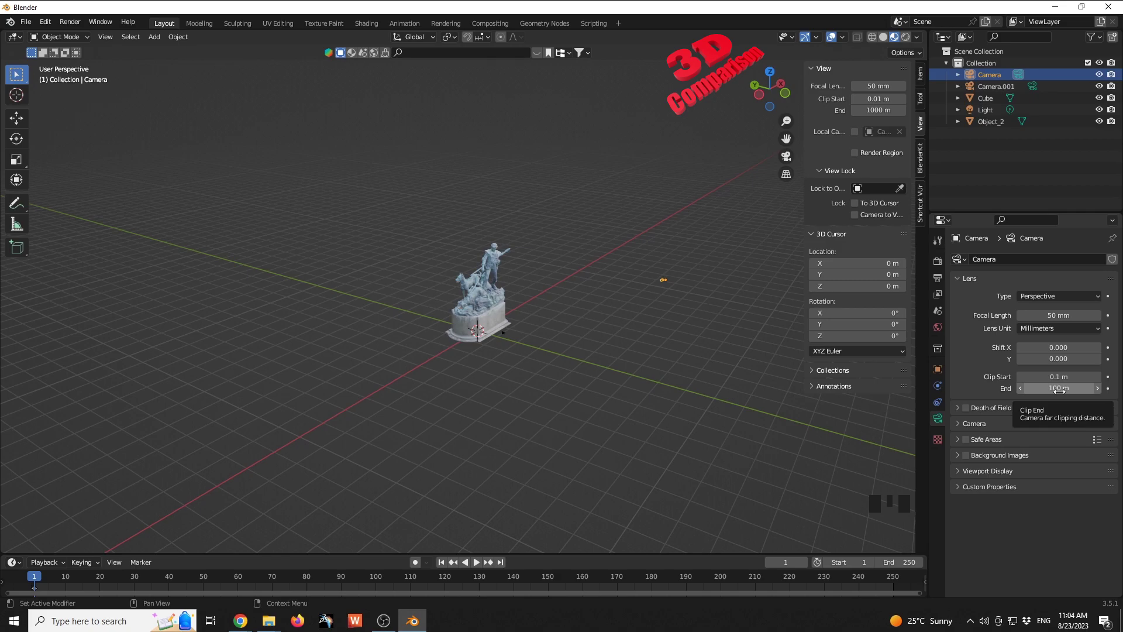
{"action": "left_click", "coordinate": [1060, 389]}
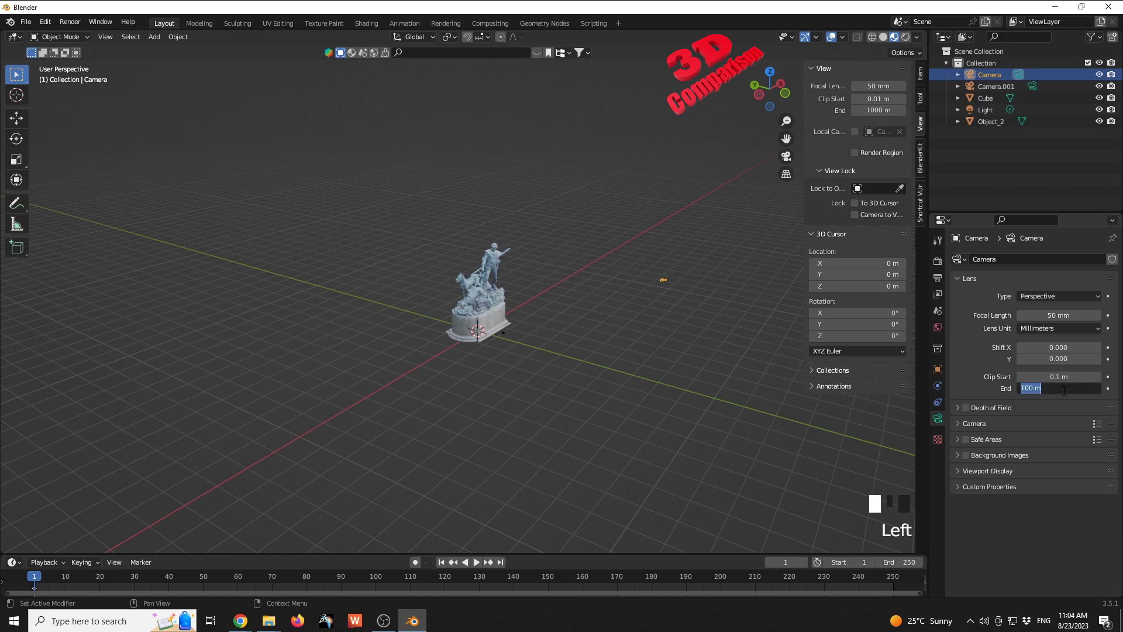
{"action": "key", "text": "KP_0"}
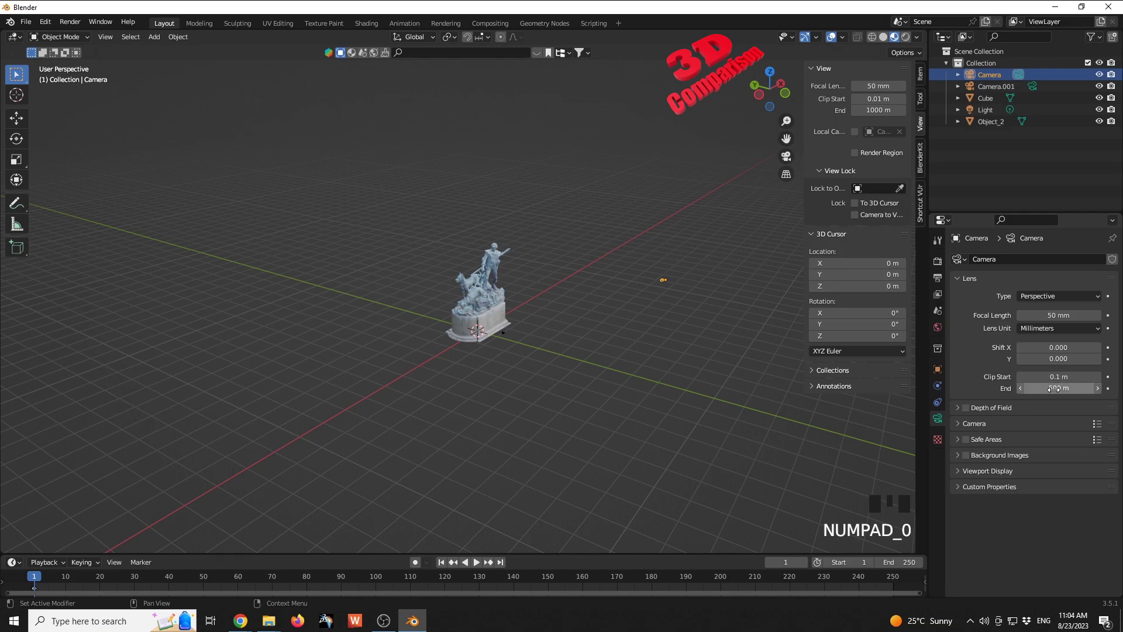
{"action": "left_click", "coordinate": [728, 349]}
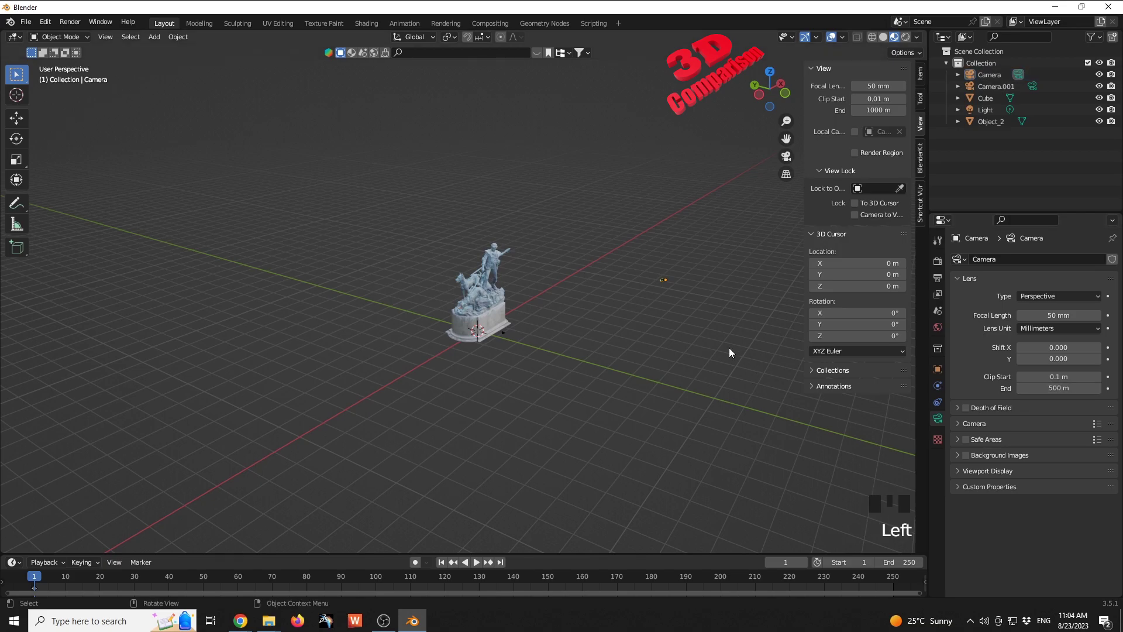
Look through the camera, lock it to the view and dolly it back and forth until the whole statue fits the frame
{"action": "key", "text": "KP_0"}
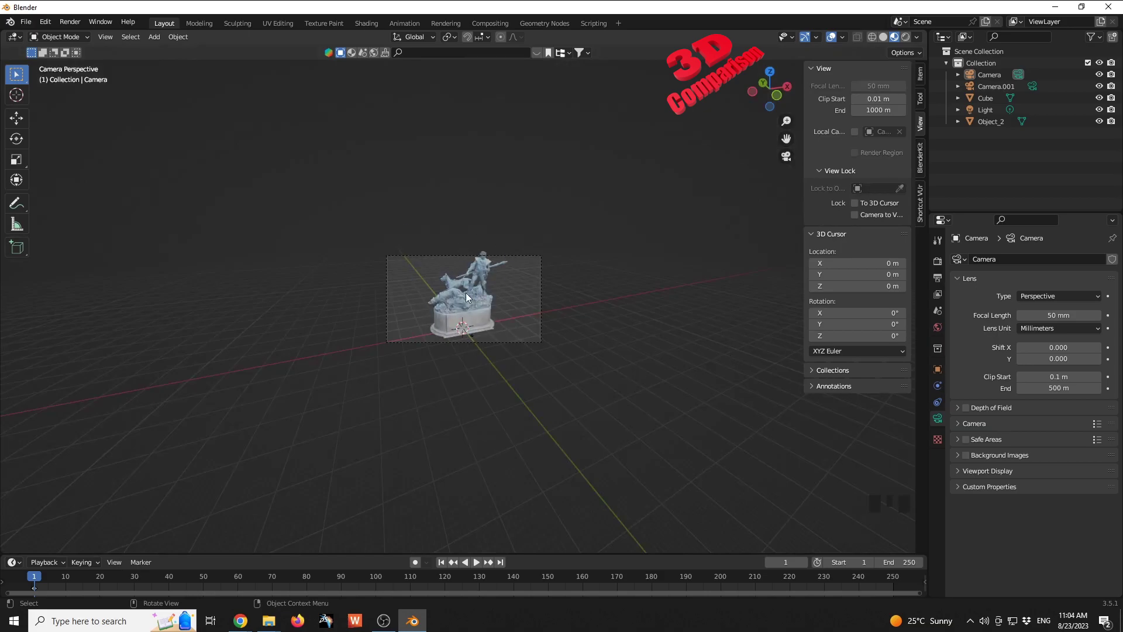
{"action": "left_click", "coordinate": [881, 214]}
{"action": "scroll", "coordinate": [490, 289], "scroll_direction": "down", "scroll_amount": 1}
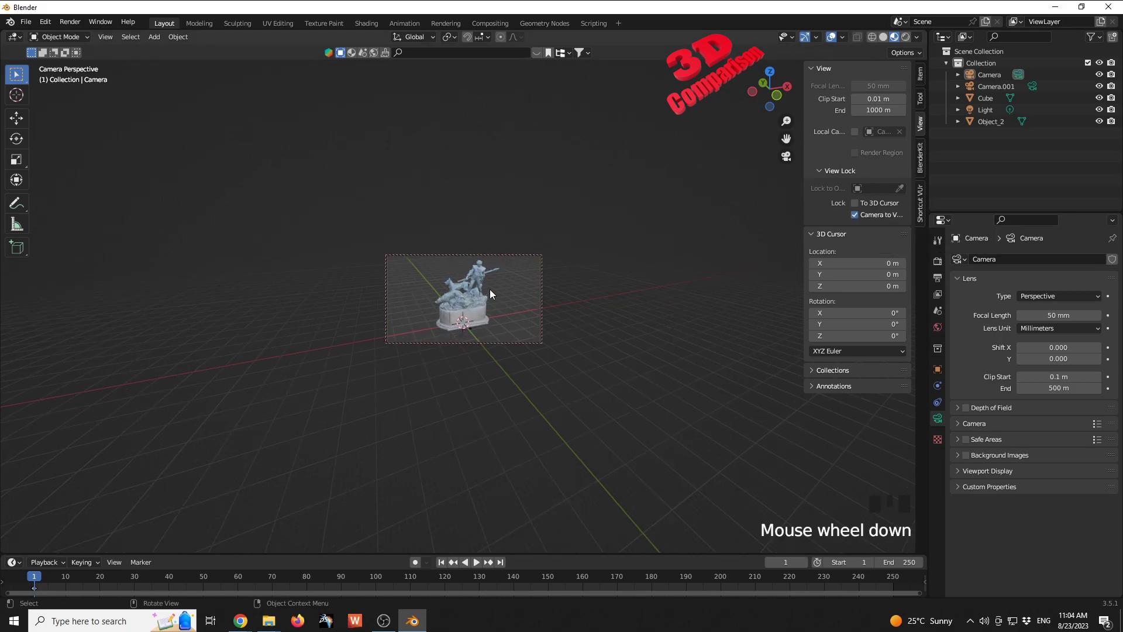
{"action": "scroll", "coordinate": [490, 297], "scroll_direction": "down", "scroll_amount": 7}
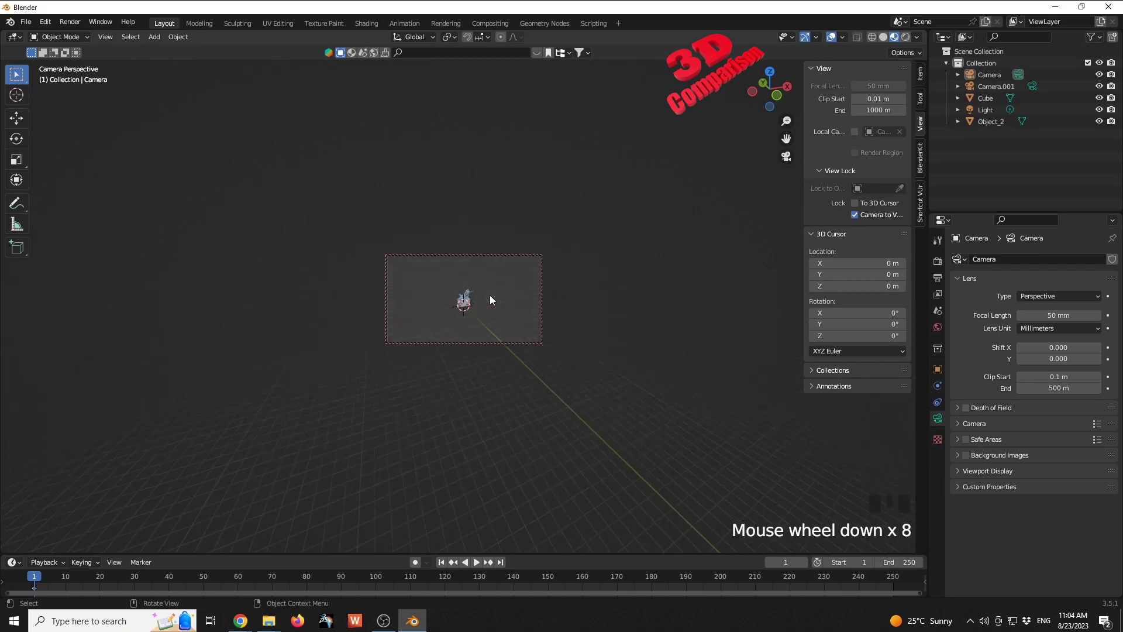
{"action": "scroll", "coordinate": [490, 295], "scroll_direction": "down", "scroll_amount": 2}
{"action": "scroll", "coordinate": [490, 296], "scroll_direction": "up", "scroll_amount": 2}
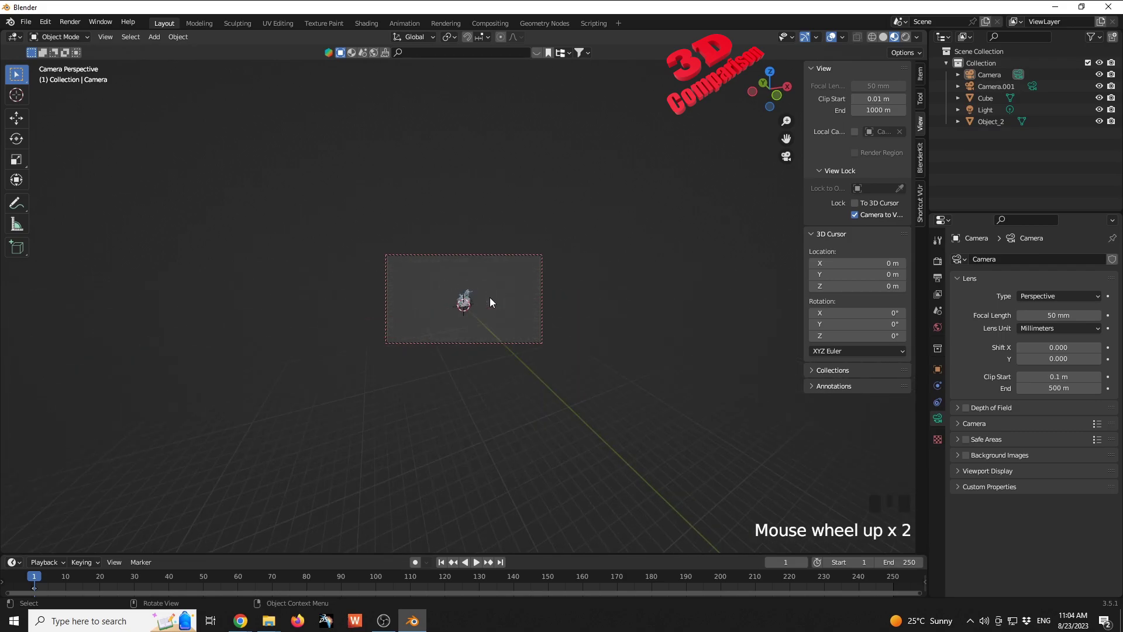
{"action": "scroll", "coordinate": [489, 297], "scroll_direction": "down", "scroll_amount": 1}
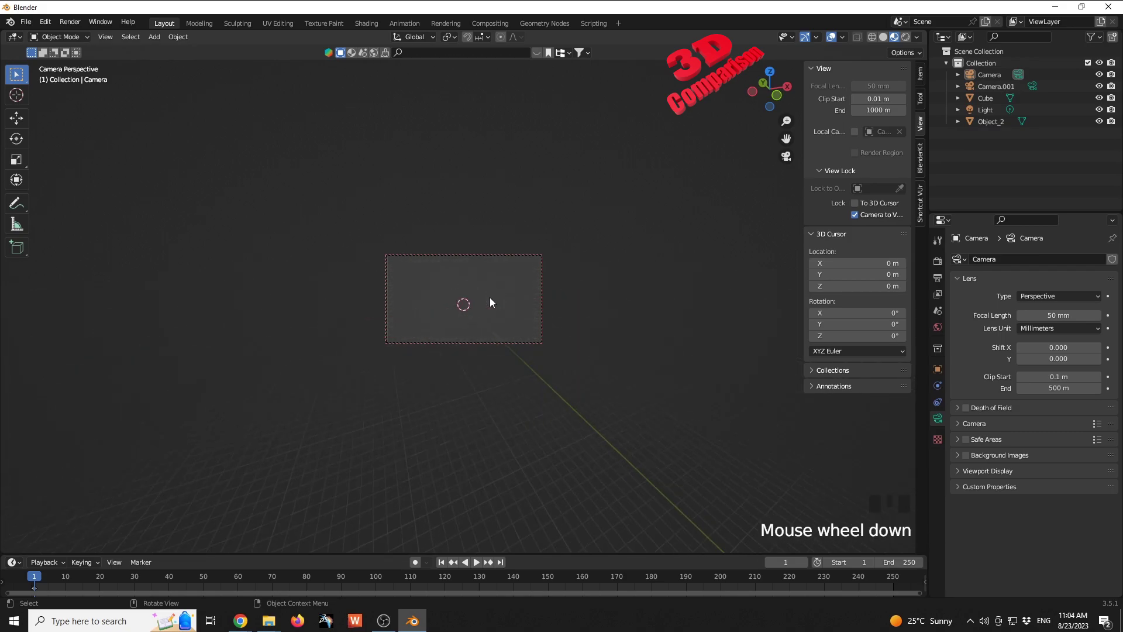
{"action": "scroll", "coordinate": [489, 298], "scroll_direction": "up", "scroll_amount": 4}
{"action": "scroll", "coordinate": [490, 300], "scroll_direction": "up", "scroll_amount": 5}
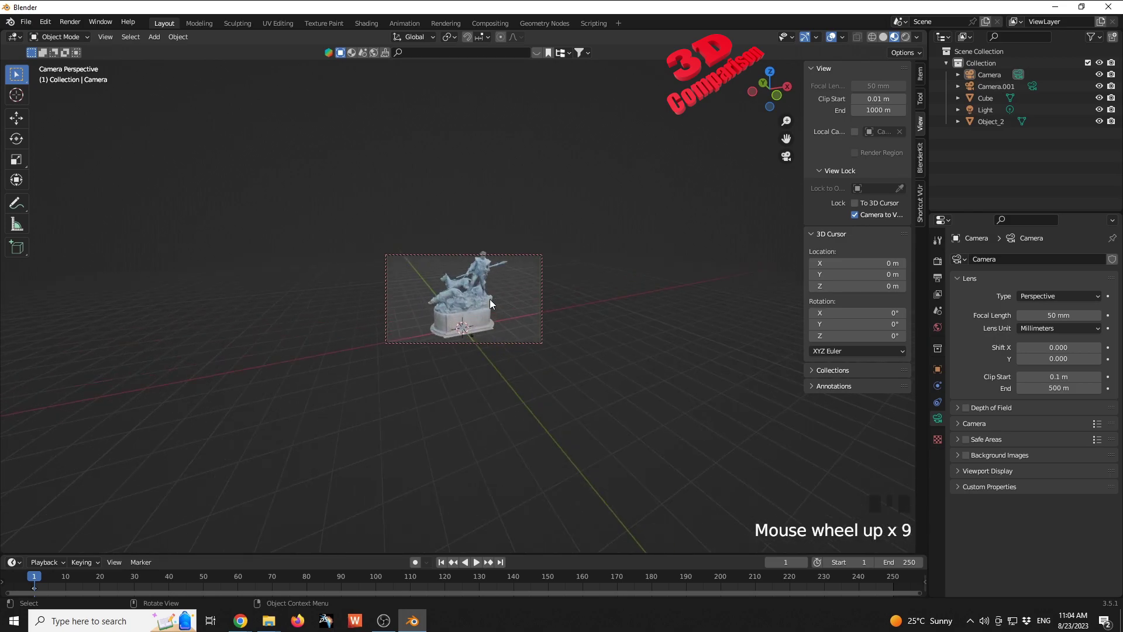
{"action": "scroll", "coordinate": [490, 299], "scroll_direction": "down", "scroll_amount": 1}
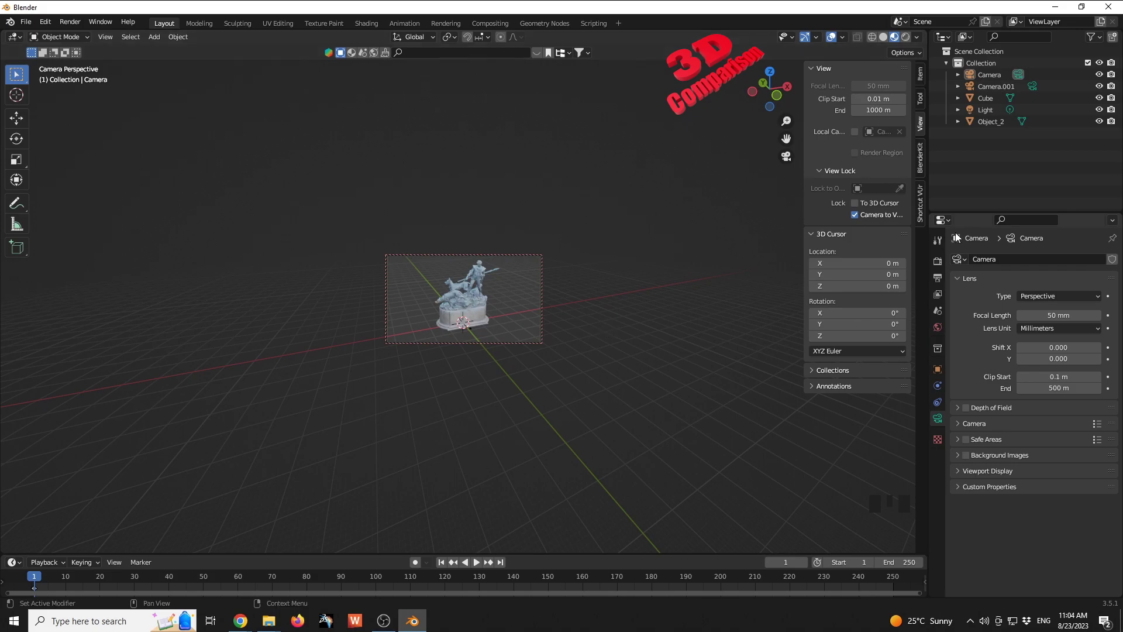
Unlock the camera from the view and return to a free perspective view of the statue
{"action": "left_click", "coordinate": [870, 215]}
{"action": "left_click", "coordinate": [563, 331]}
{"action": "middle_click_drag", "start_coordinate": [564, 331], "coordinate": [636, 332]}
{"action": "left_click", "coordinate": [638, 334]}
{"action": "scroll", "coordinate": [637, 334], "scroll_direction": "down", "scroll_amount": 1}
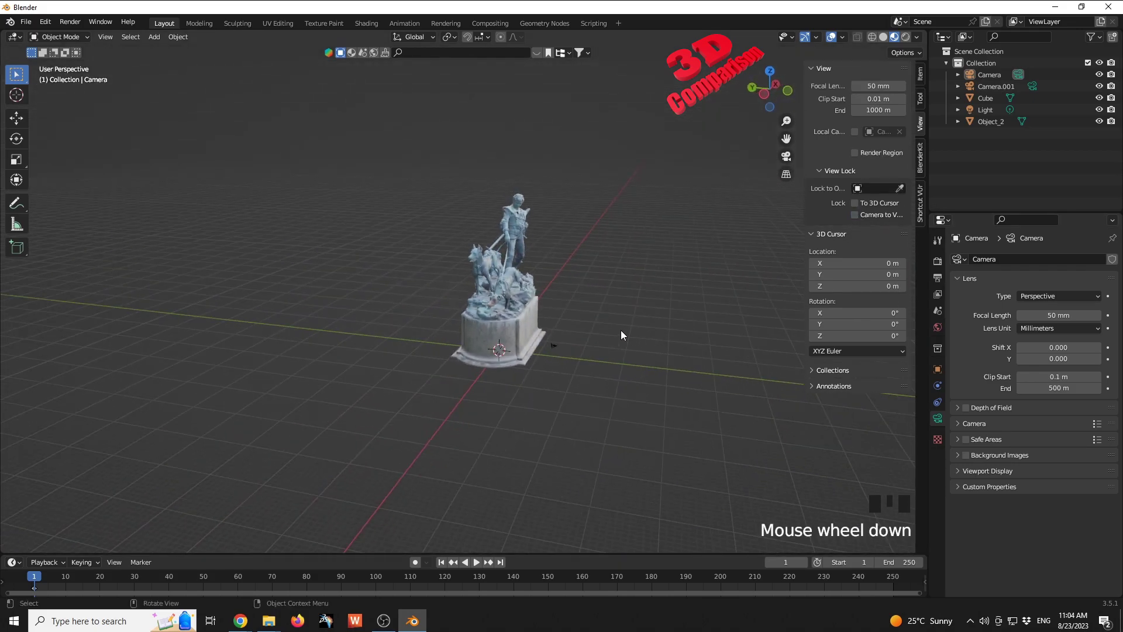
Check the statue's framing through the camera, then render the current frame and close the render
{"action": "key", "text": "KP_0"}
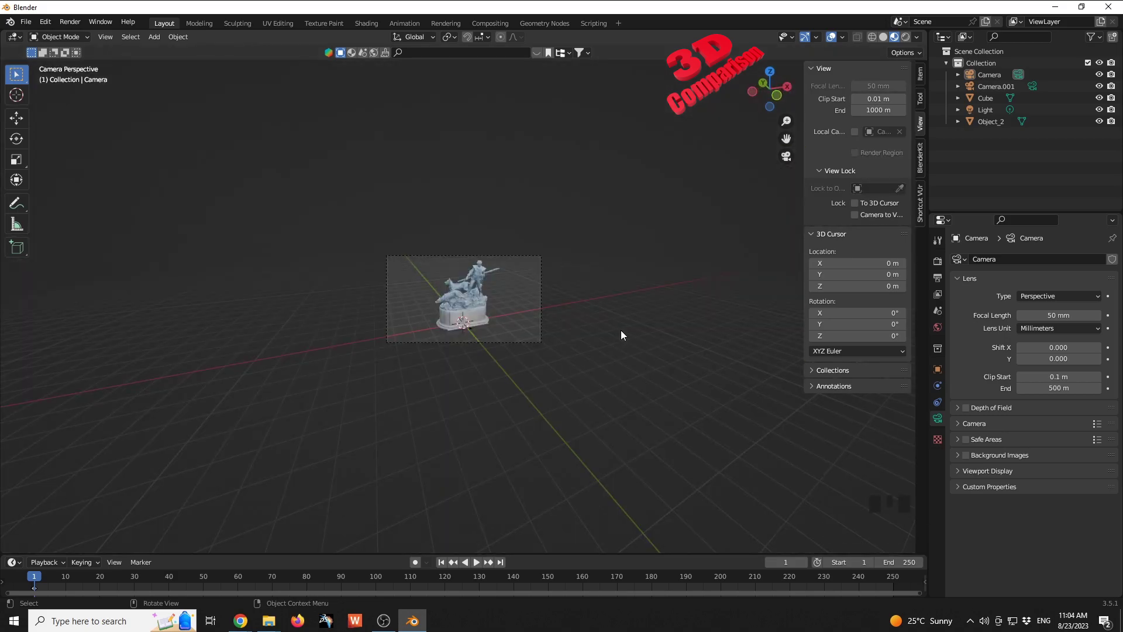
{"action": "key", "text": "KP_0"}
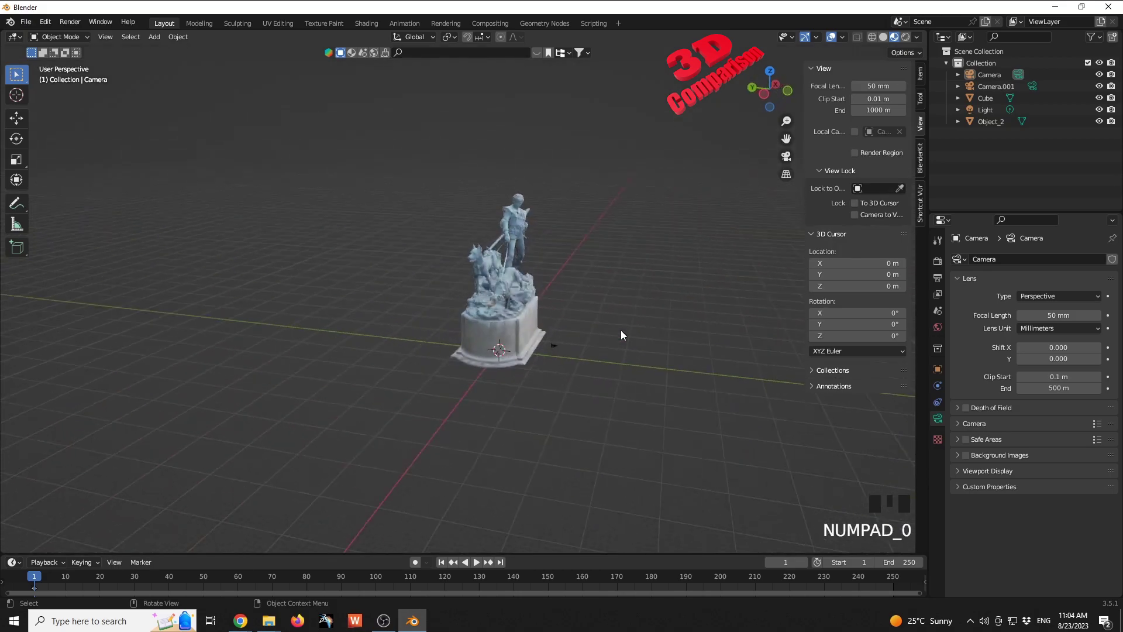
{"action": "left_click", "coordinate": [621, 335]}
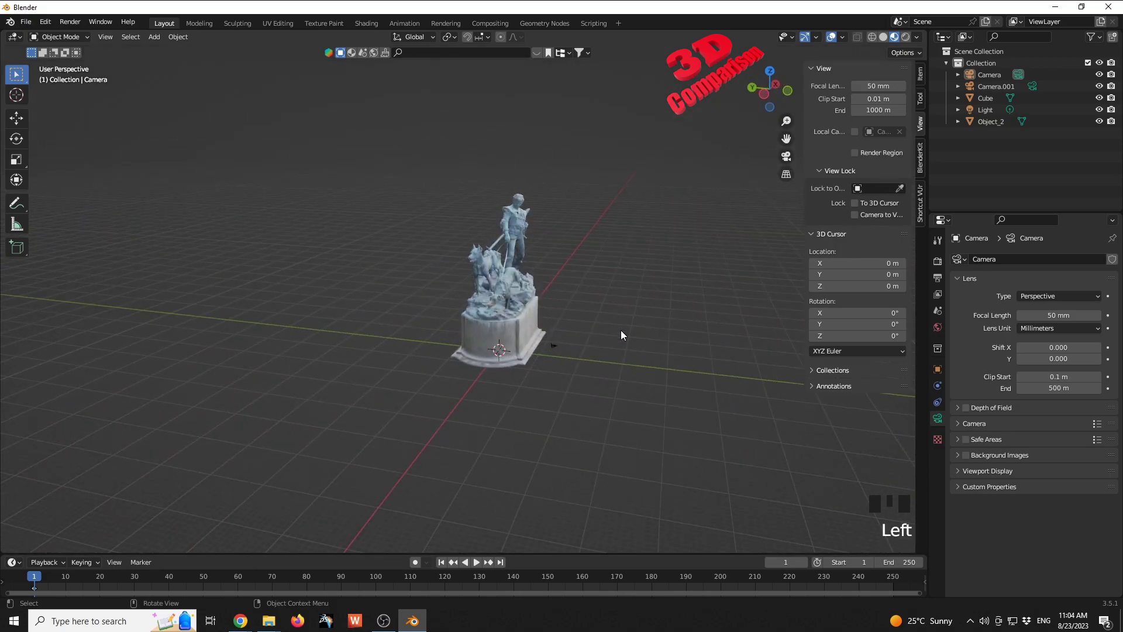
{"action": "key", "text": "F12"}
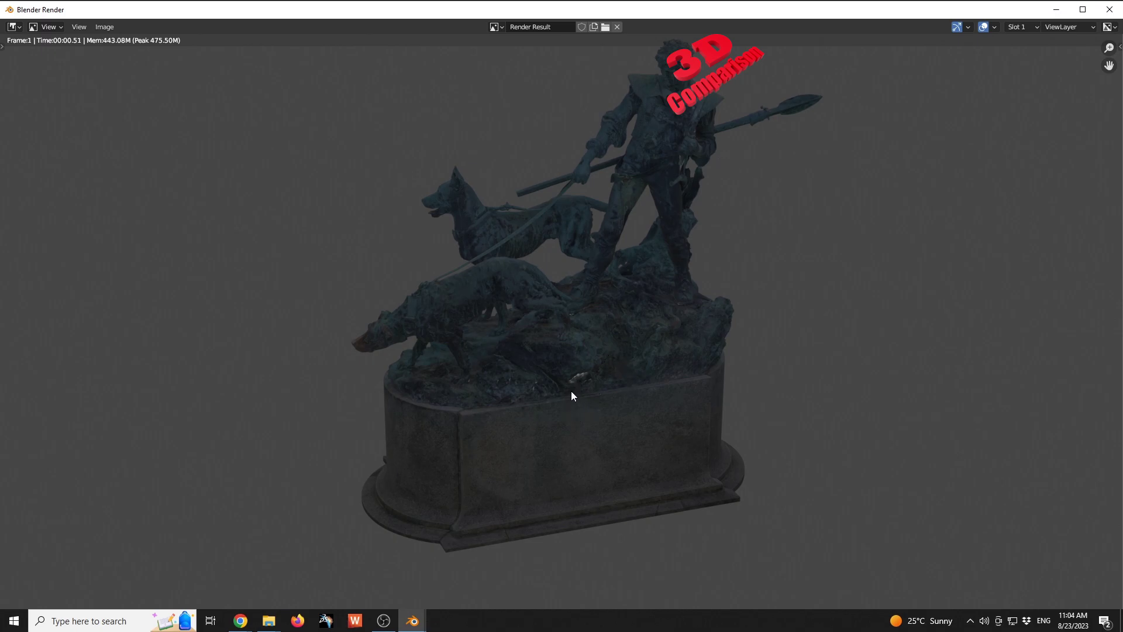
{"action": "left_click", "coordinate": [1110, 9]}
Move the point light from inside the statue's pedestal straight up along Z to about the height of the hunter's head
{"action": "middle_click_drag", "start_coordinate": [631, 339], "coordinate": [553, 267]}
{"action": "scroll", "coordinate": [529, 301], "scroll_direction": "up", "scroll_amount": 2}
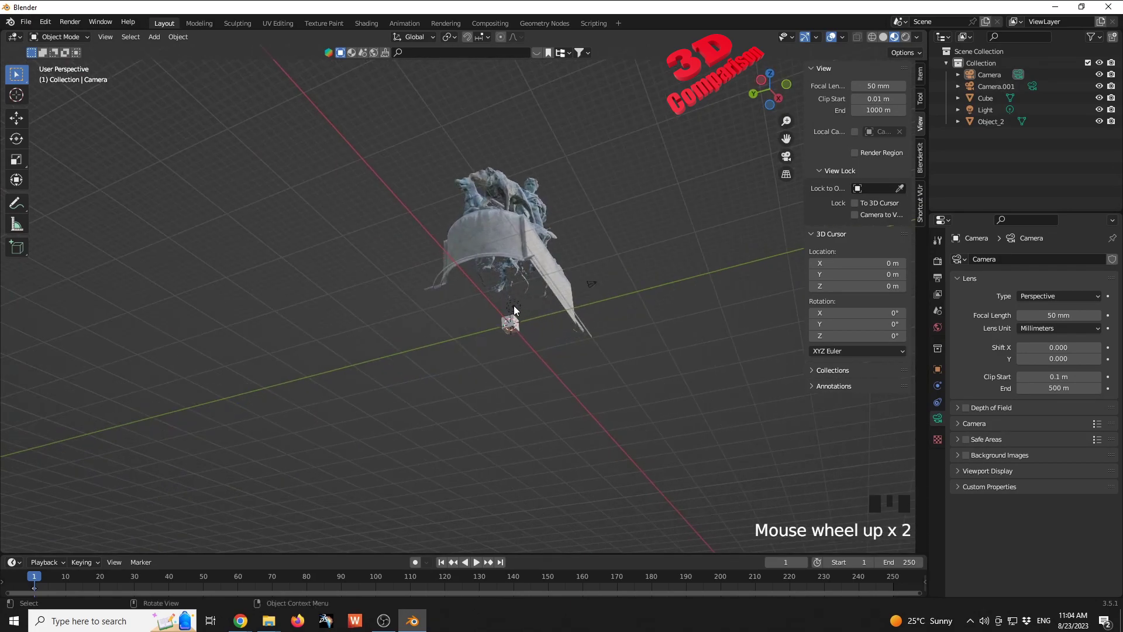
{"action": "left_click", "coordinate": [518, 306]}
{"action": "middle_click_drag", "start_coordinate": [599, 210], "coordinate": [579, 287]}
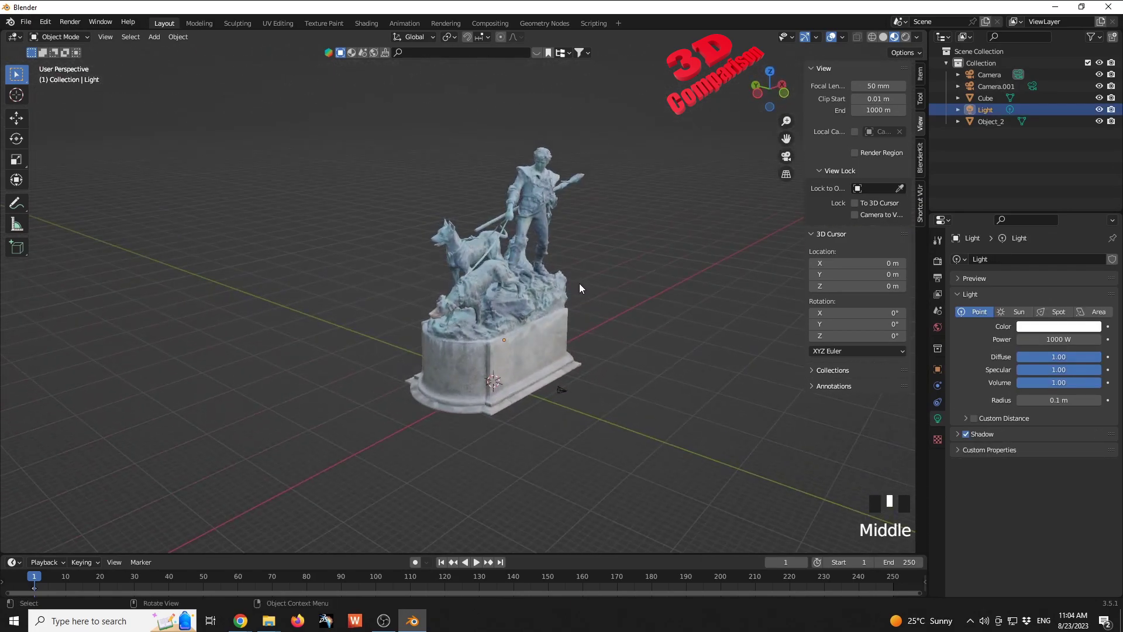
{"action": "key", "text": "g"}
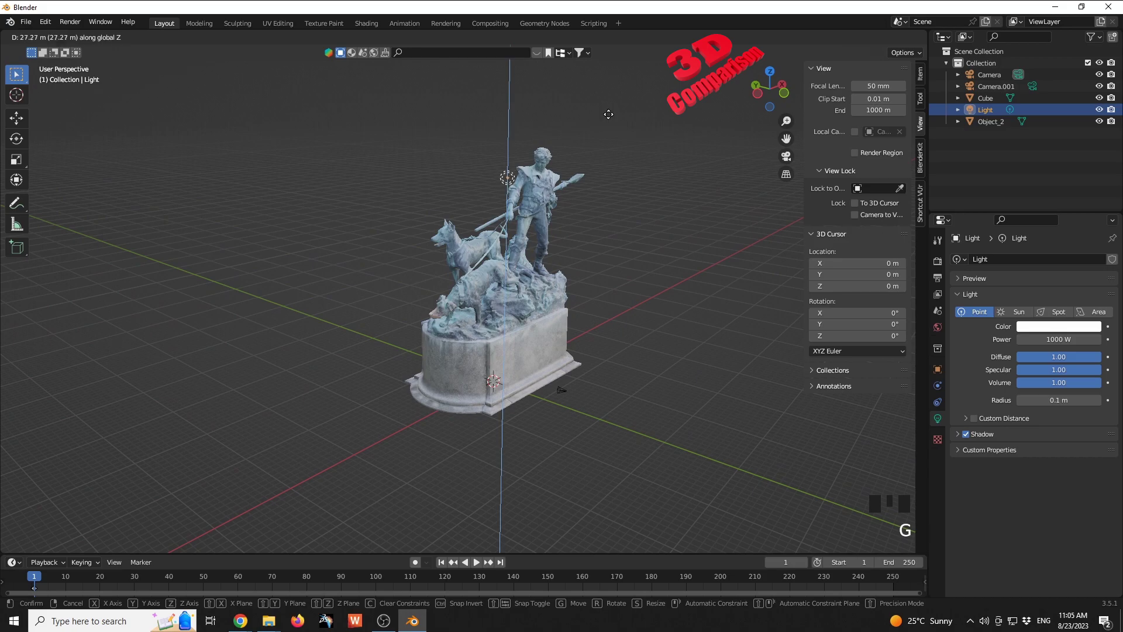
{"action": "left_click", "coordinate": [611, 91]}
{"action": "left_click", "coordinate": [702, 301]}
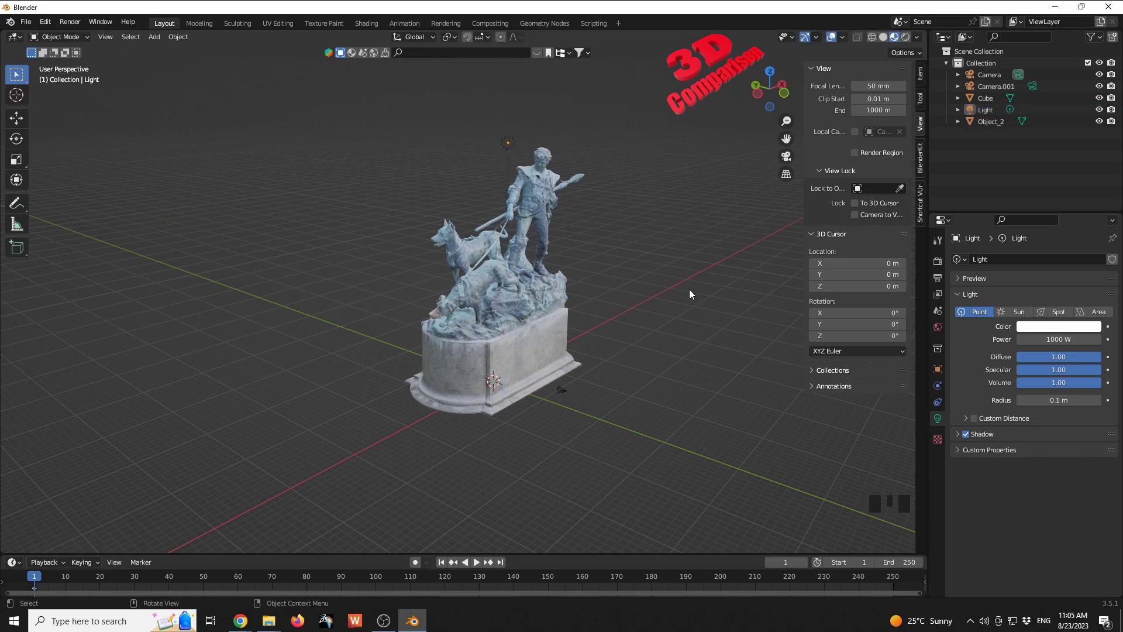
Render the frame with the raised light, and again with its radius at 5.73 m and custom distance at 100 m
{"action": "left_click", "coordinate": [668, 367]}
{"action": "key", "text": "F12"}
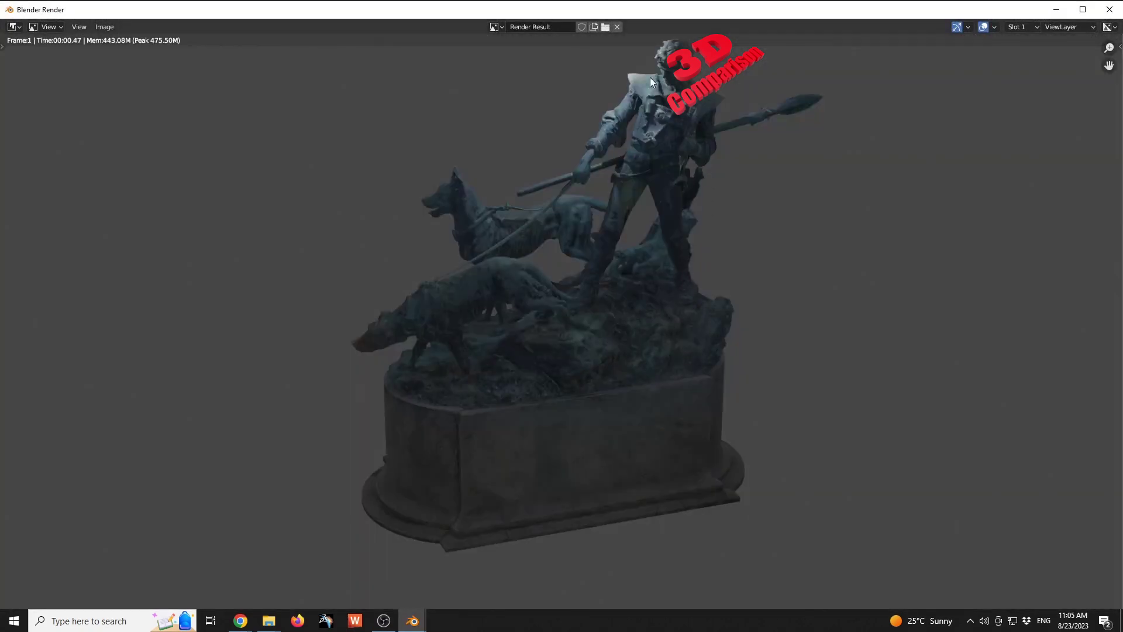
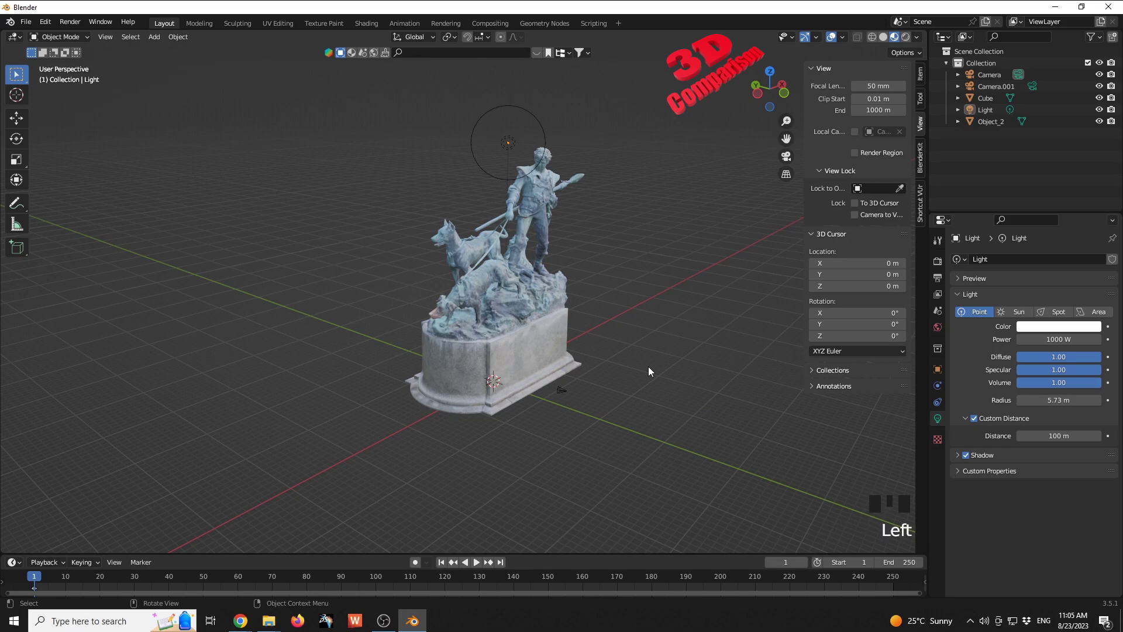
{"action": "key", "text": "F12"}
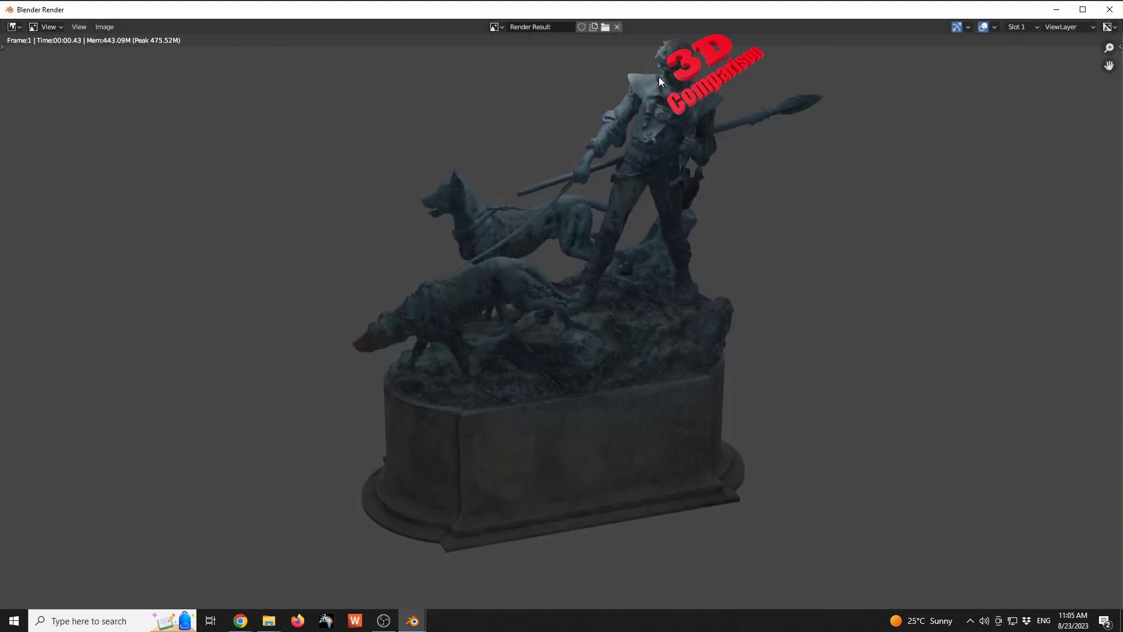
{"action": "left_click", "coordinate": [1110, 9]}
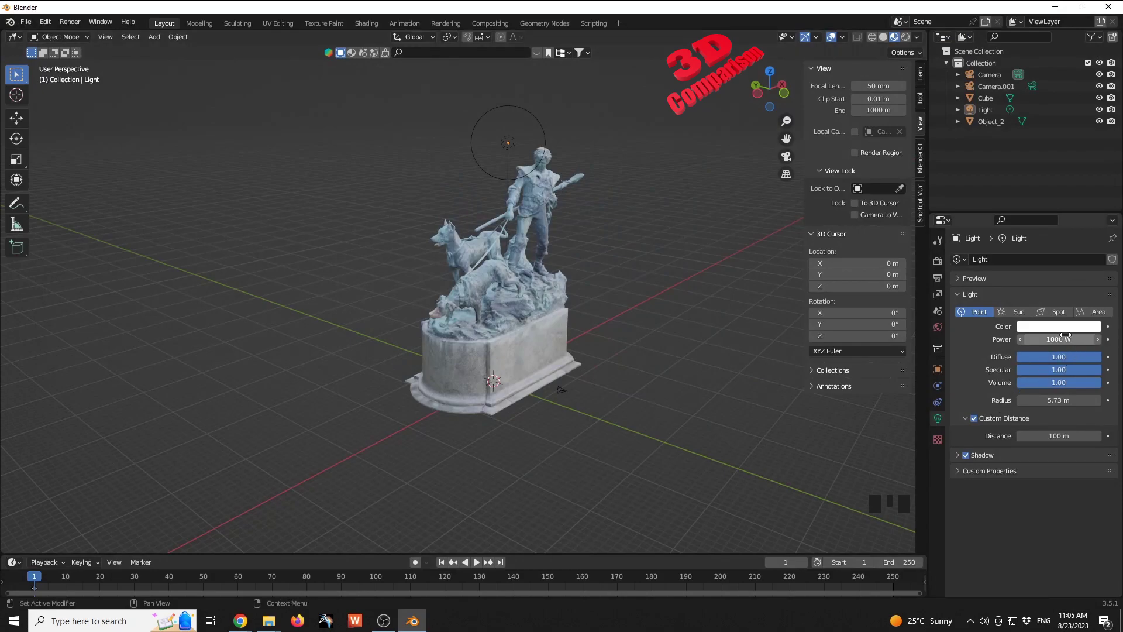
Set the point light's power to 2000 W and render the frame to check the brightness
{"action": "left_click", "coordinate": [509, 143]}
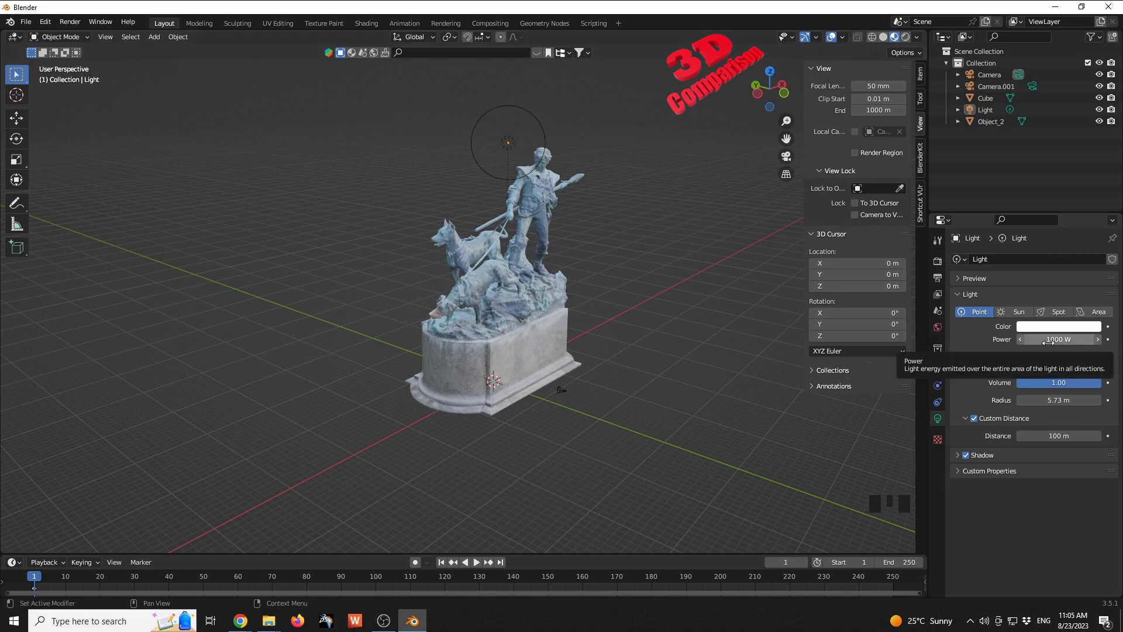
{"action": "left_click_drag", "start_coordinate": [1051, 341], "coordinate": [1027, 340]}
{"action": "left_click", "coordinate": [1026, 340]}
{"action": "left_click", "coordinate": [1026, 340]}
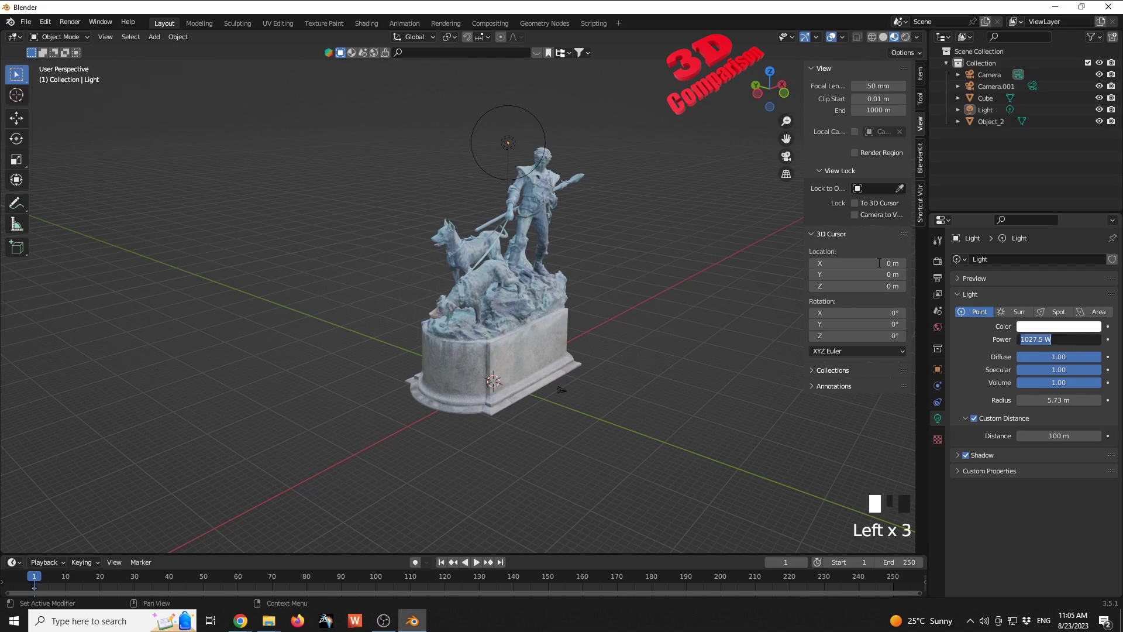
{"action": "type", "text": "2000"}
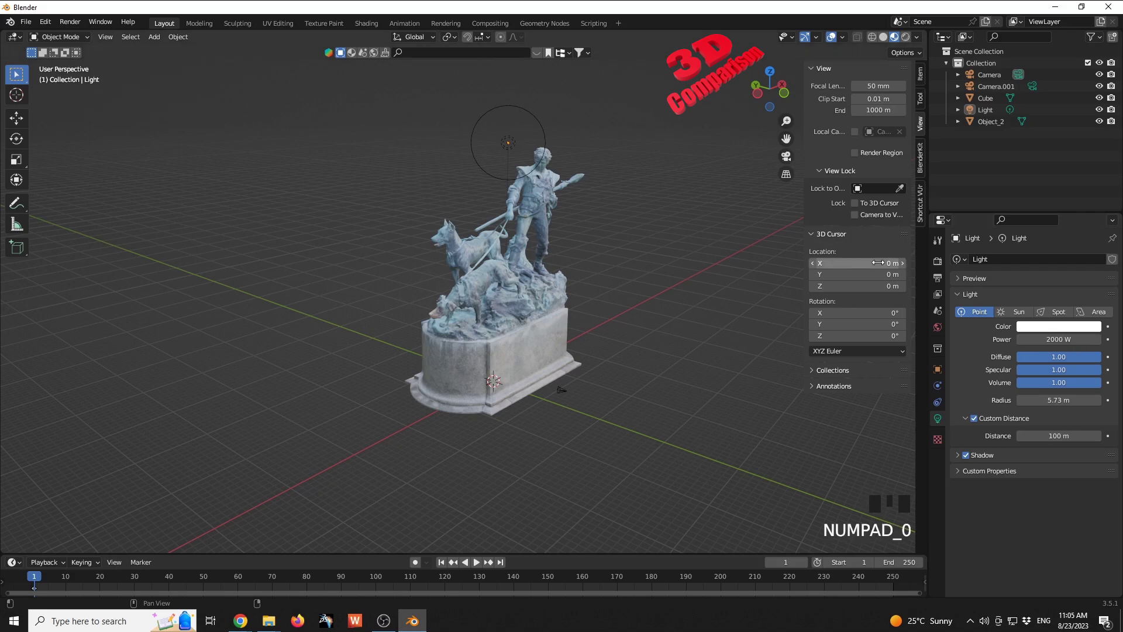
{"action": "left_click", "coordinate": [629, 342]}
{"action": "key", "text": "F12"}
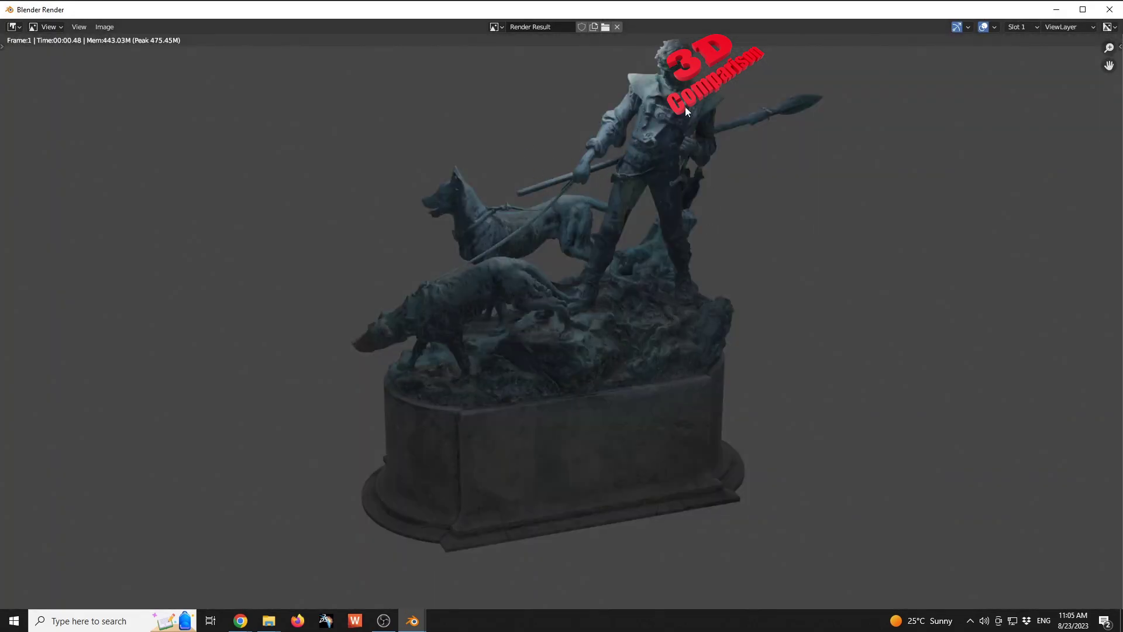
{"action": "key", "text": "Escape"}
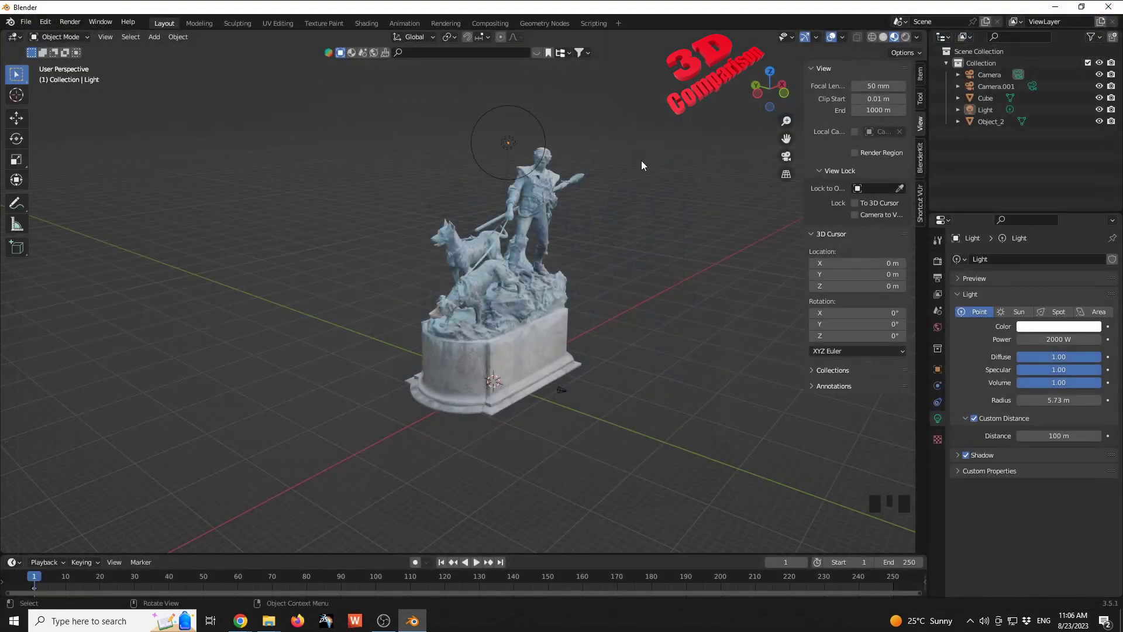
Set the point light's power to 10000 W and render the frame again
{"action": "left_click", "coordinate": [530, 121]}
{"action": "left_click", "coordinate": [1069, 340]}
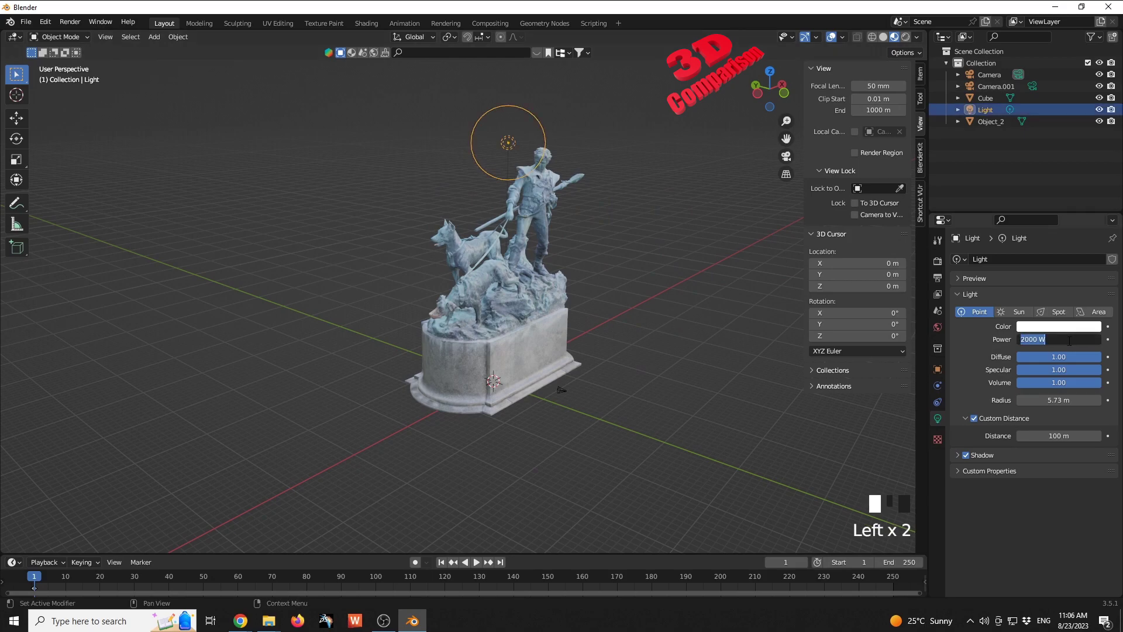
{"action": "type", "text": "10000"}
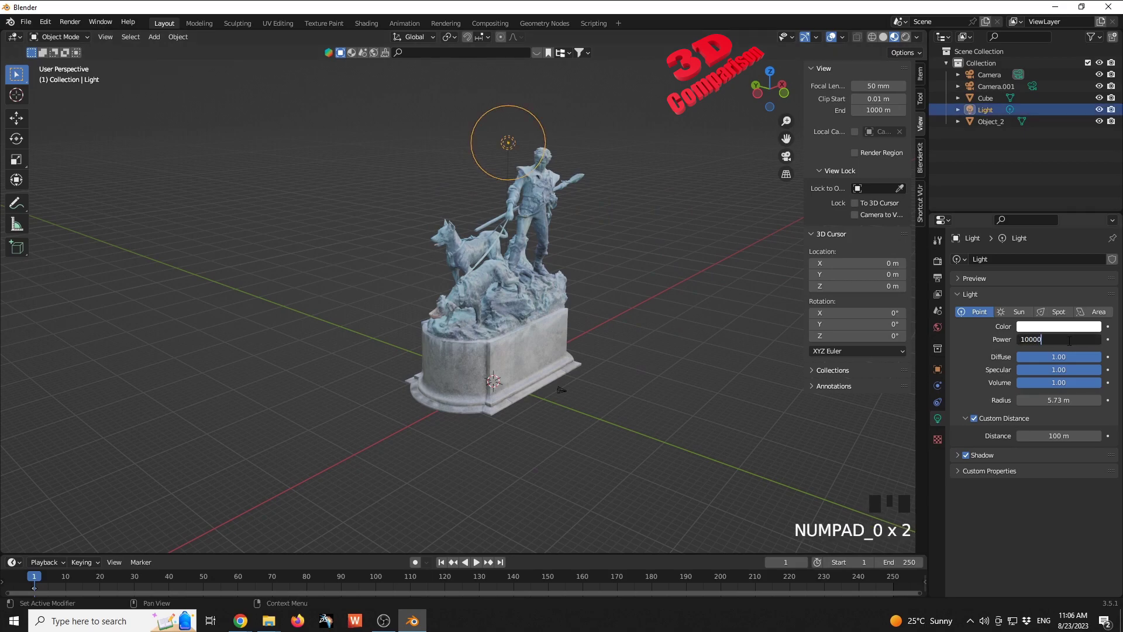
{"action": "key", "text": "Return"}
{"action": "left_click", "coordinate": [715, 368]}
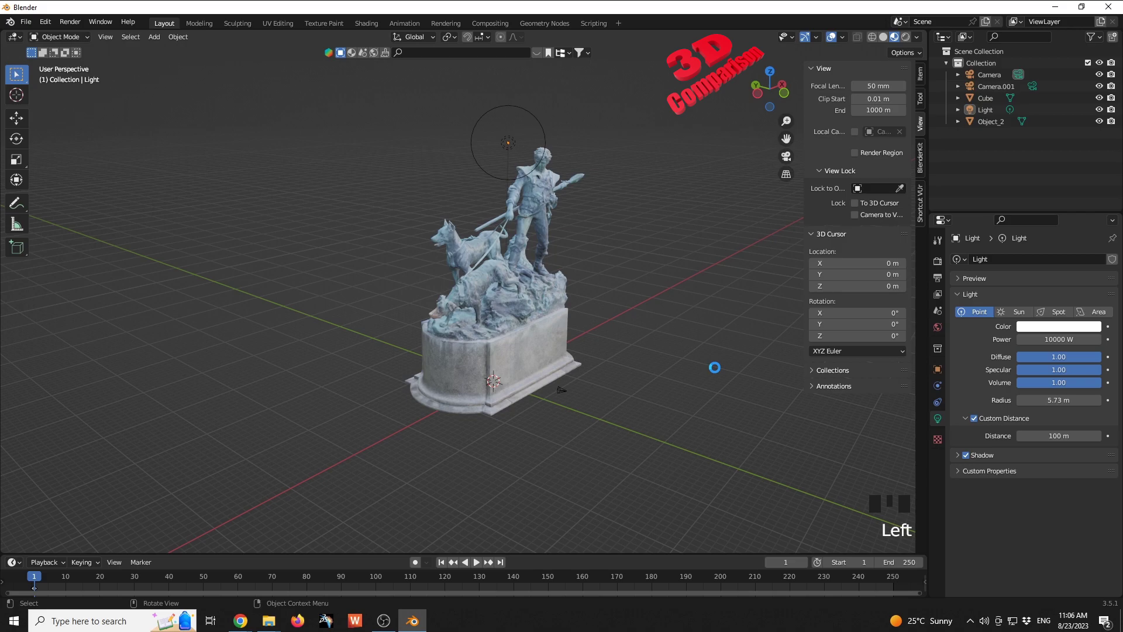
{"action": "key", "text": "F12"}
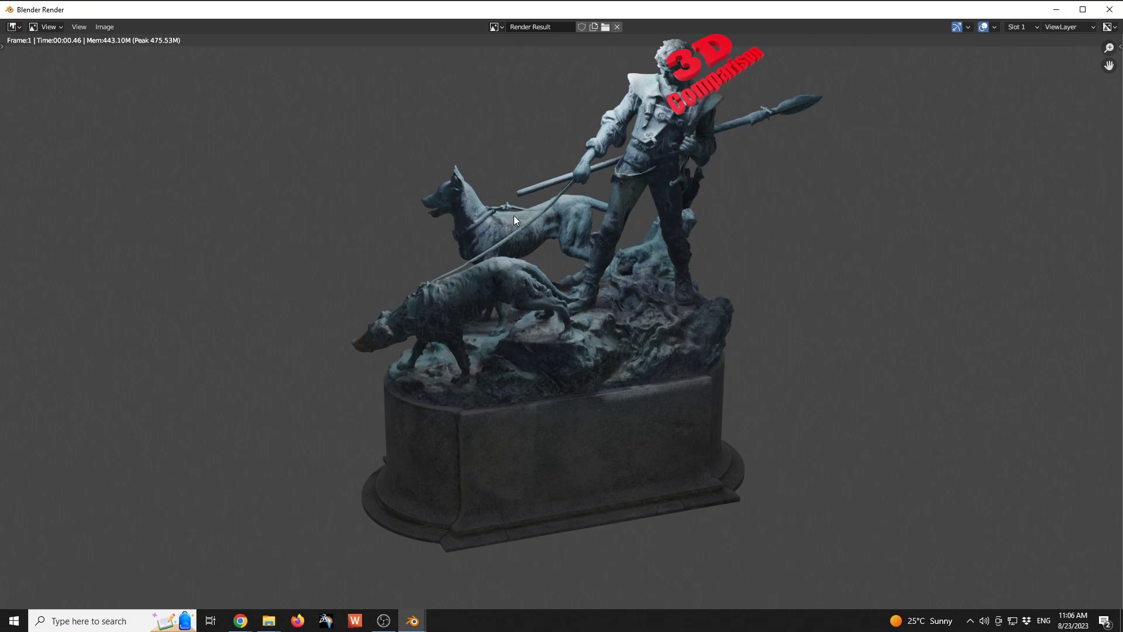
{"action": "left_click", "coordinate": [1110, 10]}
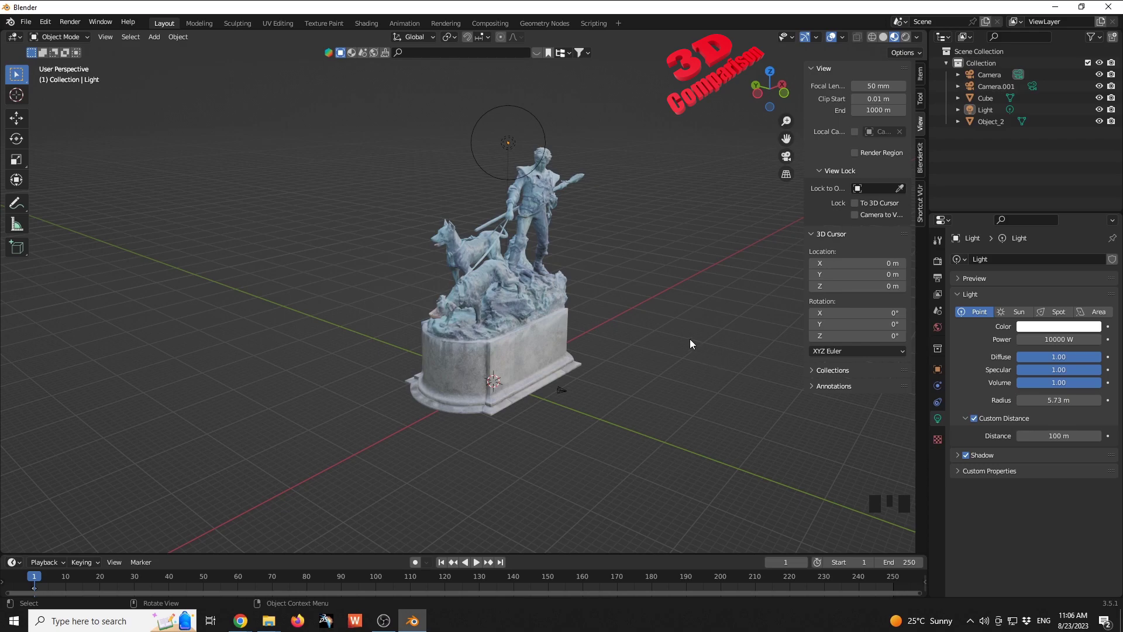
Look at the statue and the raised light through the active camera
{"action": "left_click", "coordinate": [666, 354]}
{"action": "left_click", "coordinate": [671, 396]}
{"action": "left_click", "coordinate": [749, 293]}
{"action": "key", "text": "KP_0"}
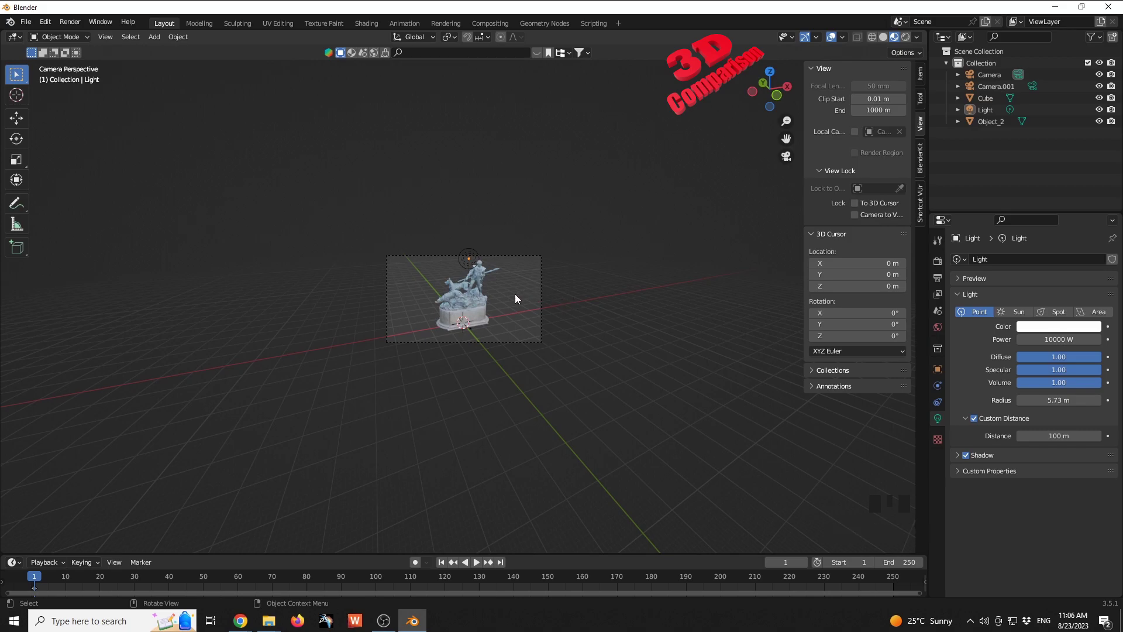
Switch the lens type of the object Camera to Orthographic and set its orthographic scale to 31.314
{"action": "left_click", "coordinate": [1018, 72]}
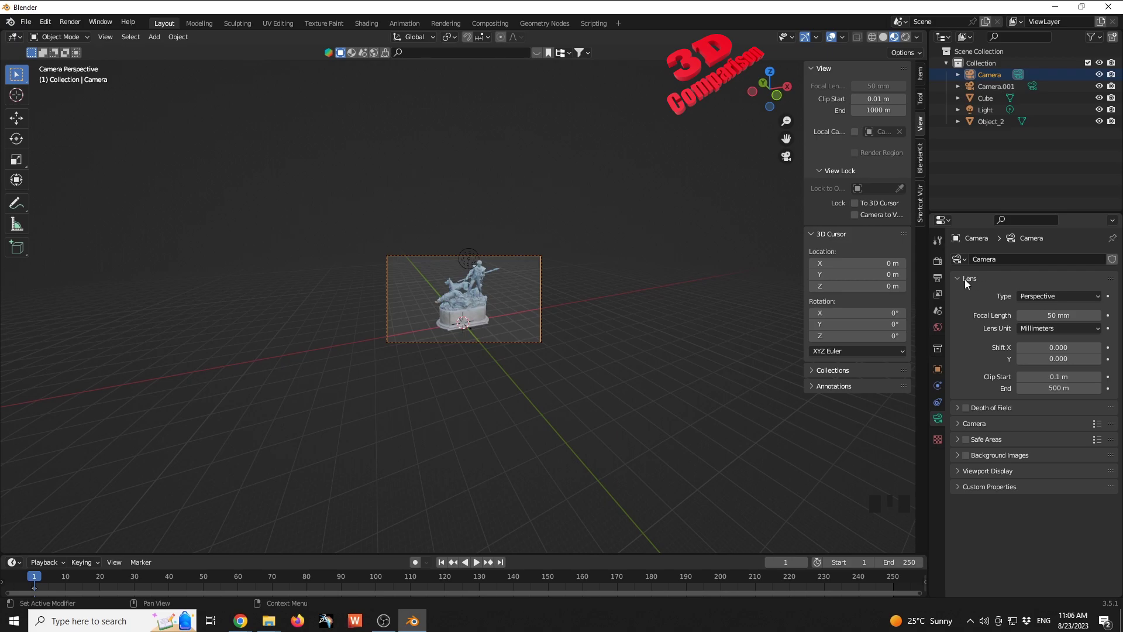
{"action": "left_click", "coordinate": [1051, 295]}
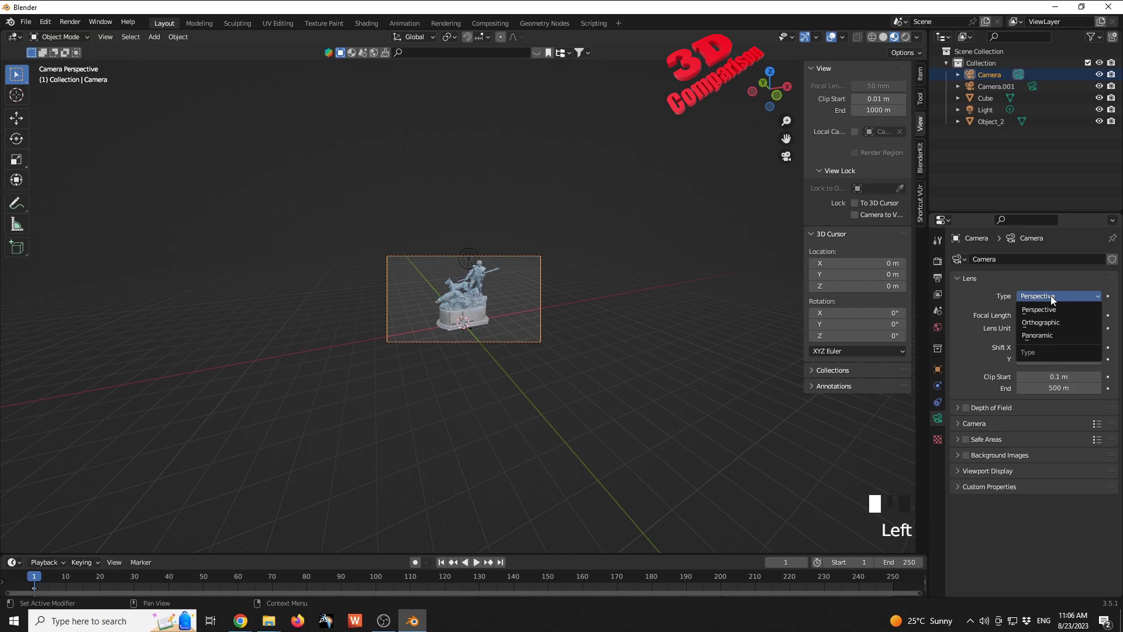
{"action": "left_click", "coordinate": [1047, 322]}
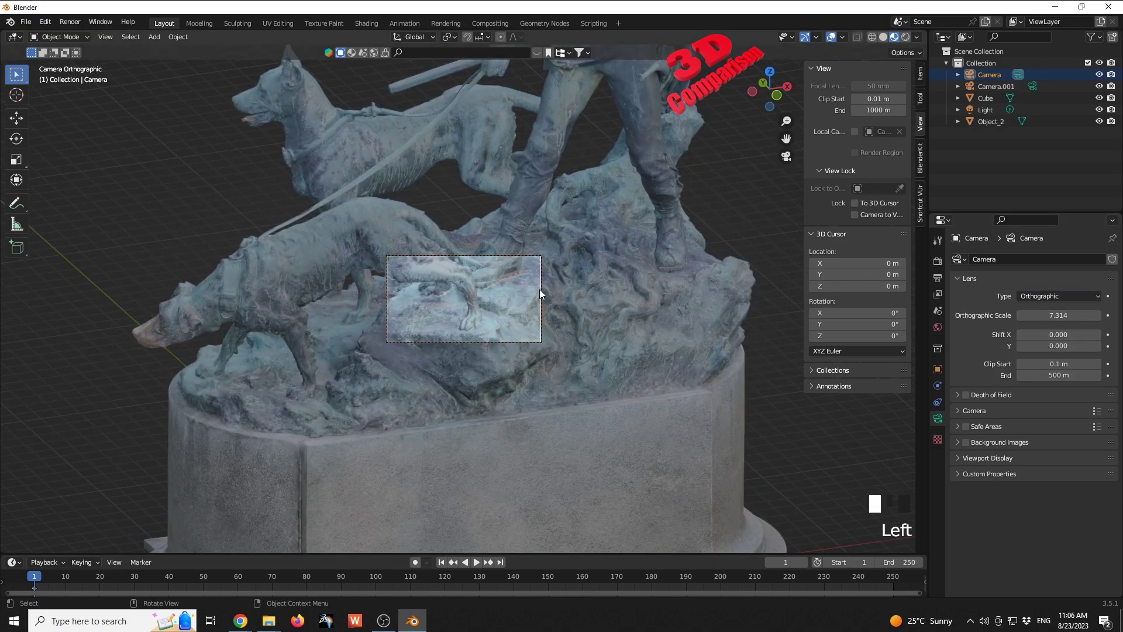
{"action": "scroll", "coordinate": [539, 289], "scroll_direction": "down", "scroll_amount": 1}
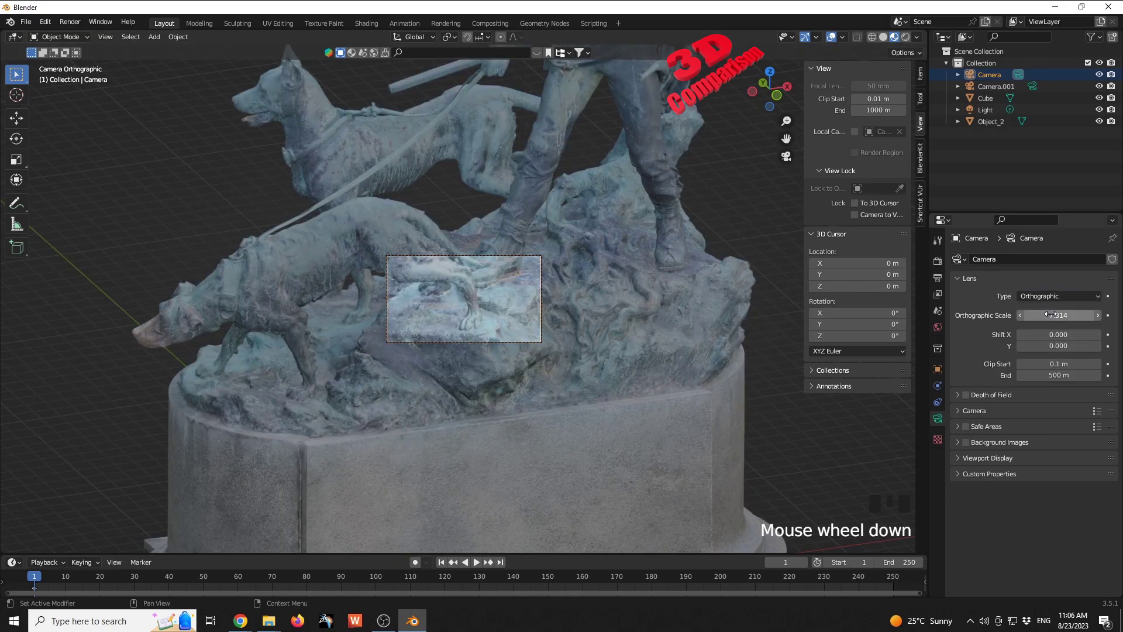
{"action": "mouse_move", "coordinate": [1058, 315]}
{"action": "left_mouse_down"}
{"action": "mouse_move", "coordinate": [1119, 315]}
{"action": "mouse_move", "coordinate": [1058, 315]}
{"action": "left_mouse_up"}
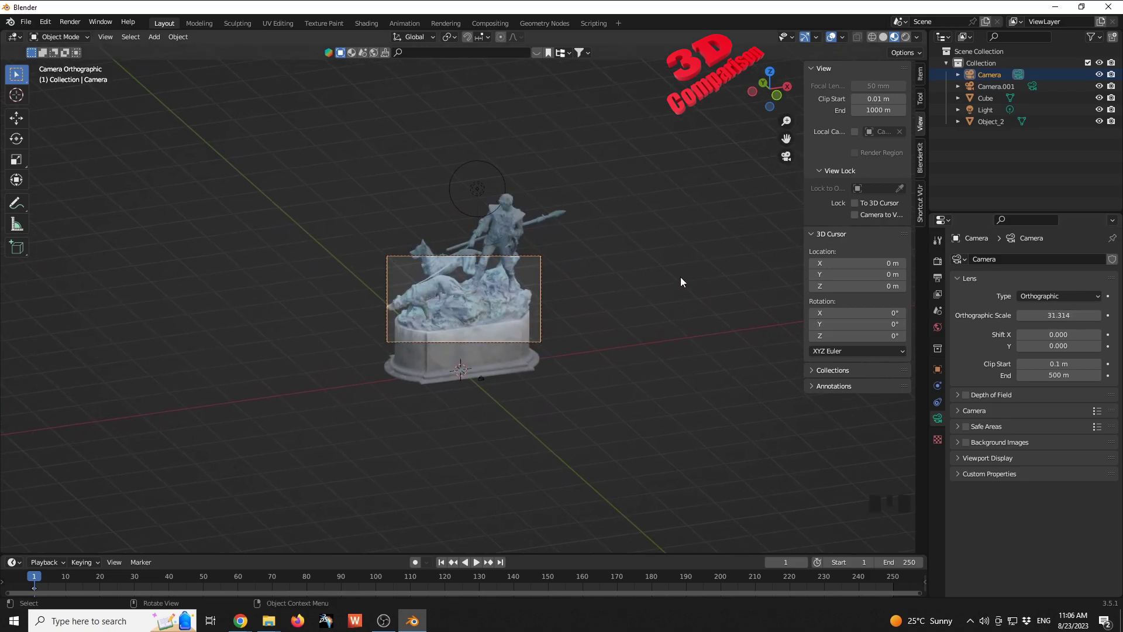
Return the camera's lens type to Perspective and set its focal length to 232 mm
{"action": "left_click", "coordinate": [1061, 294]}
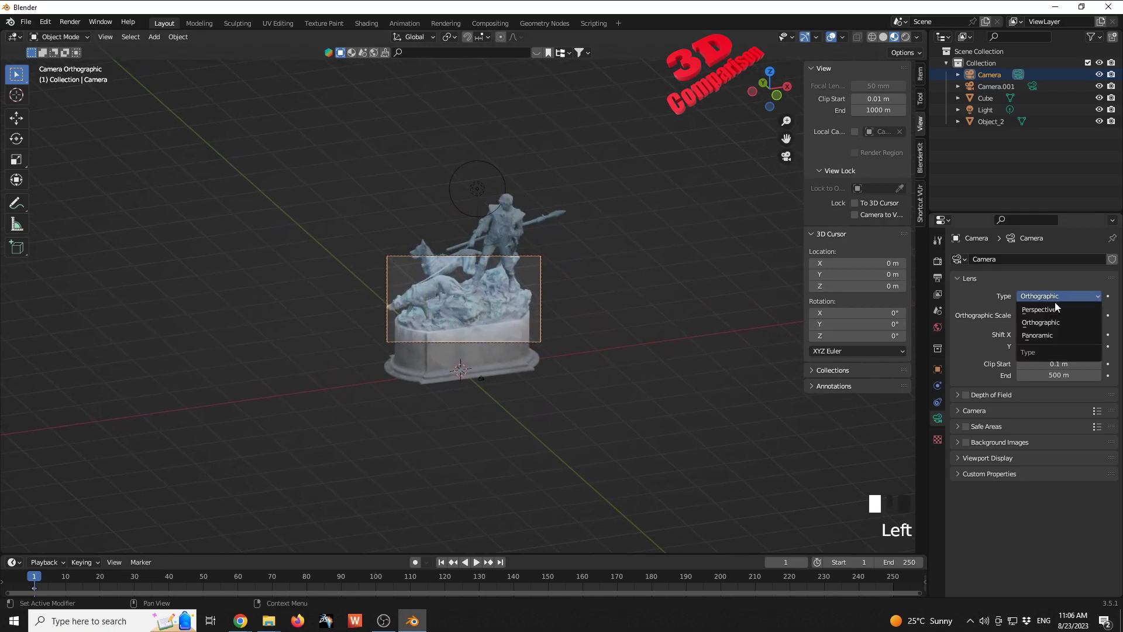
{"action": "left_click", "coordinate": [1045, 309]}
{"action": "left_click_drag", "start_coordinate": [1021, 315], "coordinate": [1056, 315]}
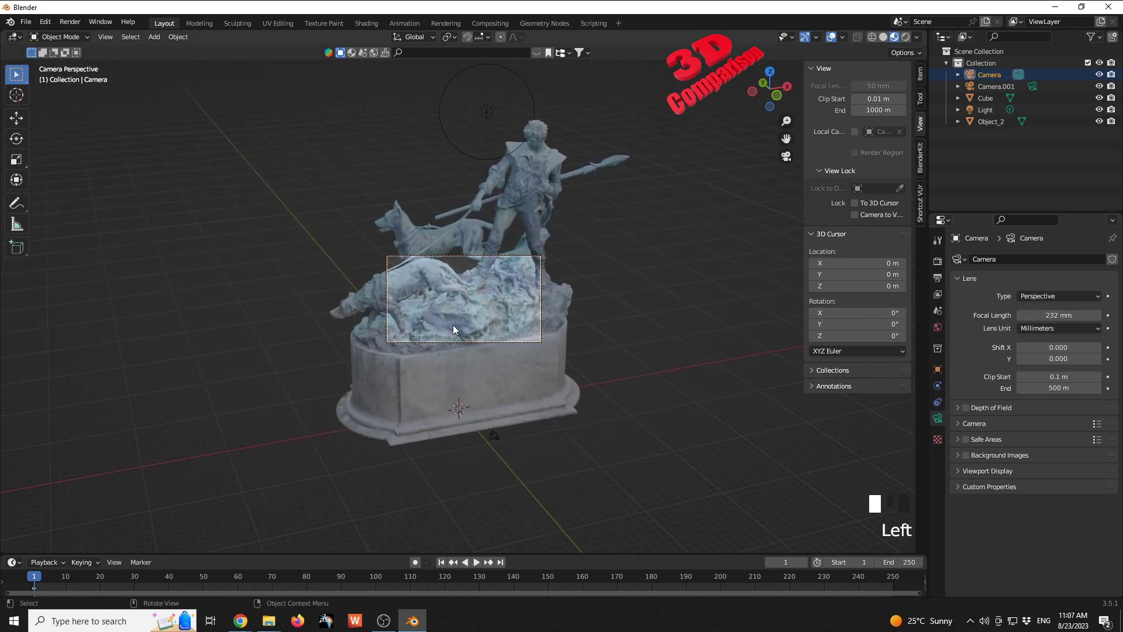
Lock the camera to the view and pull it back in camera view until the whole statue fits the frame
{"action": "scroll", "coordinate": [475, 311], "scroll_direction": "down", "scroll_amount": 1}
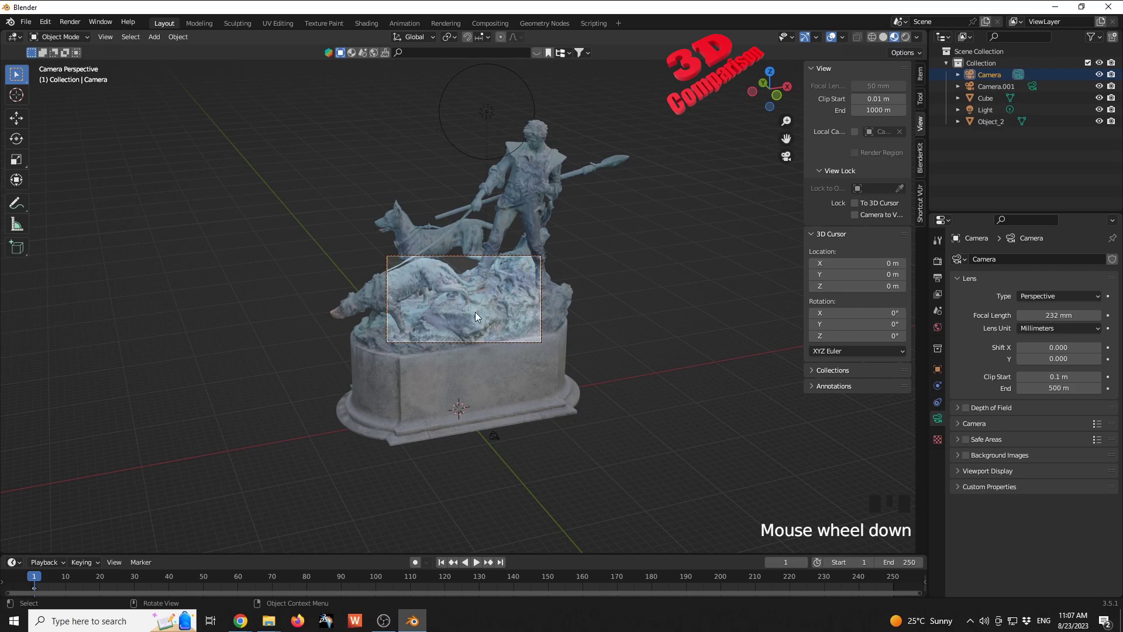
{"action": "middle_click_drag", "start_coordinate": [474, 311], "coordinate": [475, 310]}
{"action": "scroll", "coordinate": [476, 311], "scroll_direction": "down", "scroll_amount": 1}
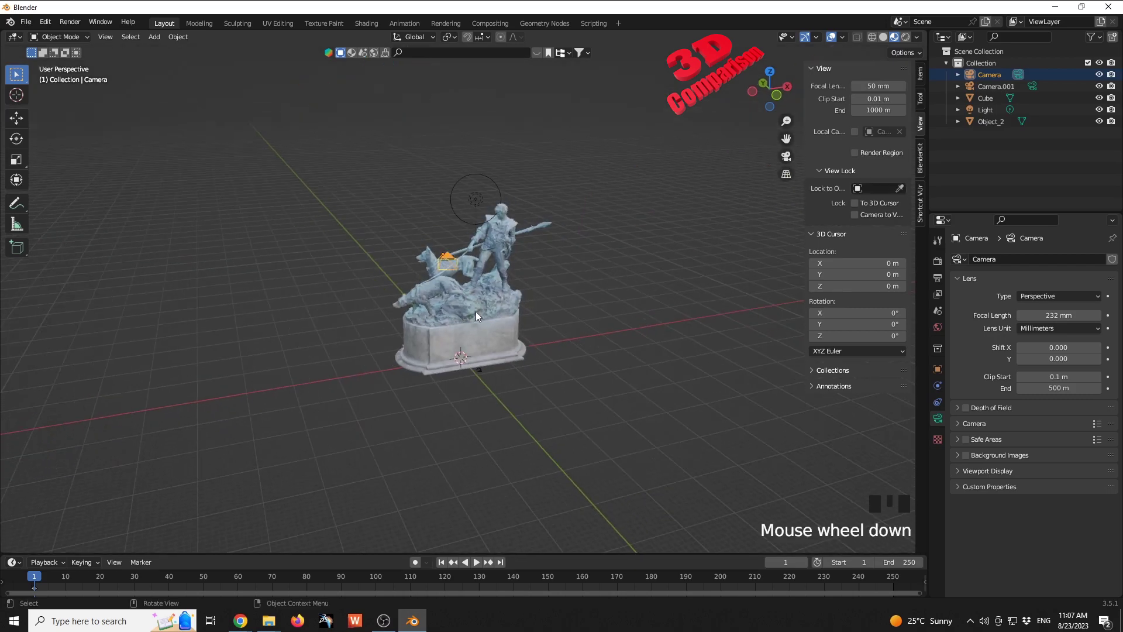
{"action": "scroll", "coordinate": [476, 311], "scroll_direction": "up", "scroll_amount": 1}
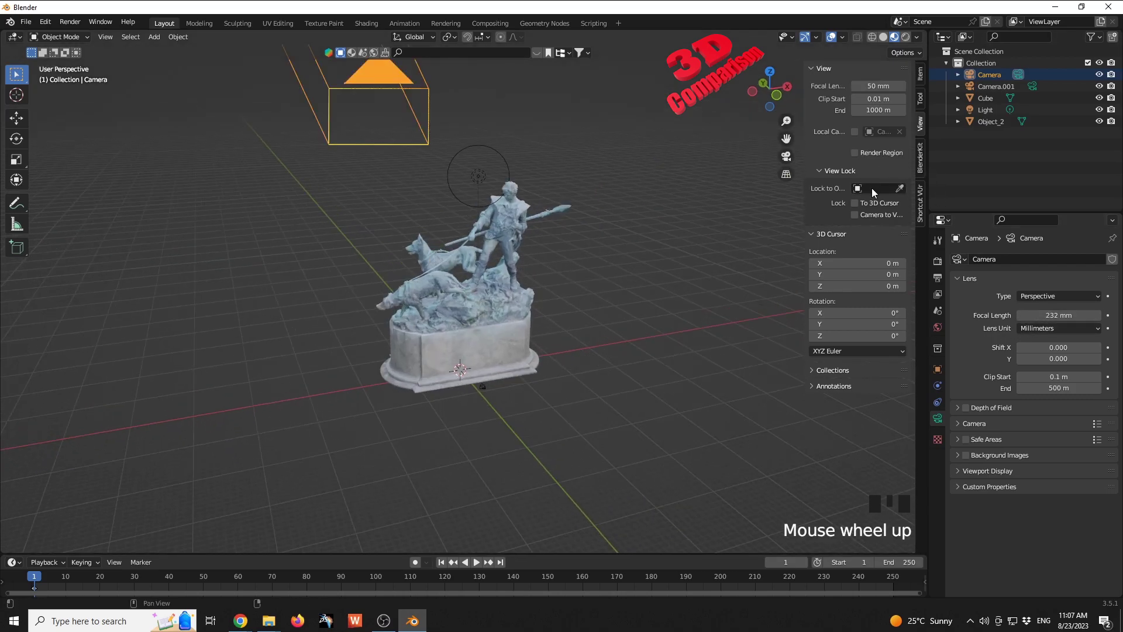
{"action": "left_click", "coordinate": [872, 213]}
{"action": "key", "text": "KP_0"}
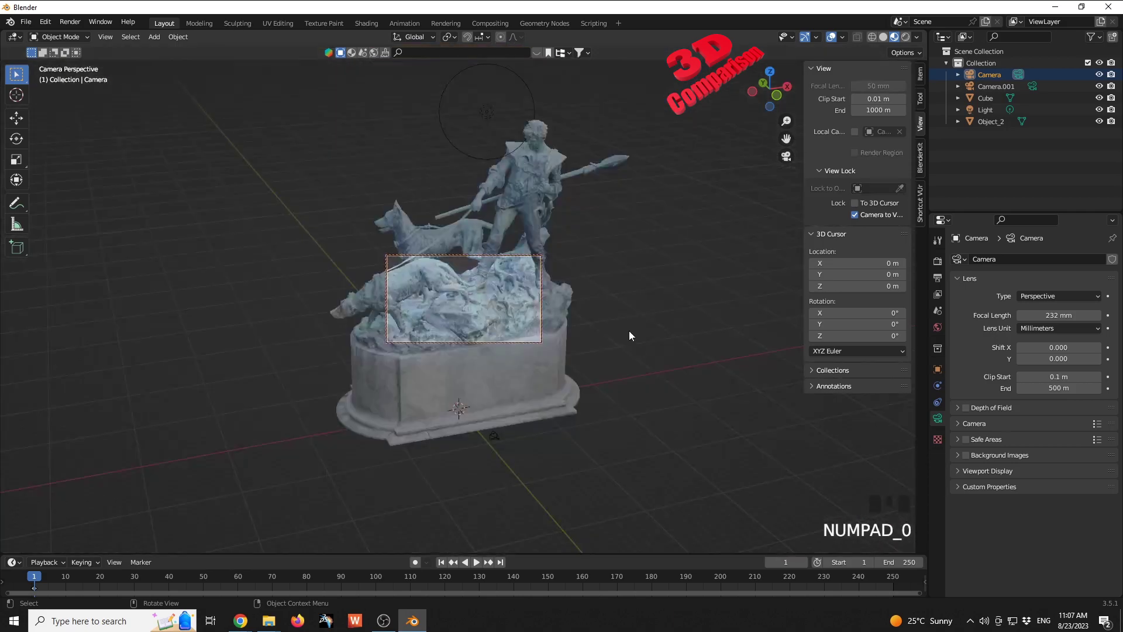
{"action": "scroll", "coordinate": [550, 307], "scroll_direction": "down", "scroll_amount": 2}
{"action": "scroll", "coordinate": [545, 307], "scroll_direction": "down", "scroll_amount": 5}
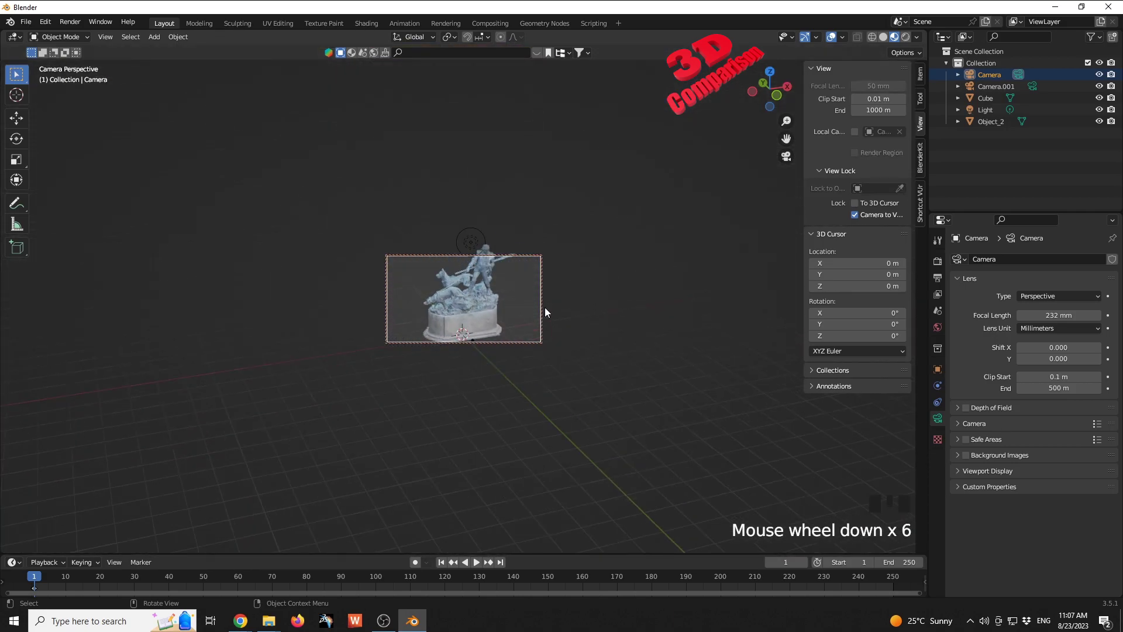
{"action": "mouse_move", "coordinate": [538, 298]}
{"action": "middle_mouse_down"}
{"action": "mouse_move", "coordinate": [525, 286]}
{"action": "mouse_move", "coordinate": [526, 298]}
{"action": "middle_mouse_up"}
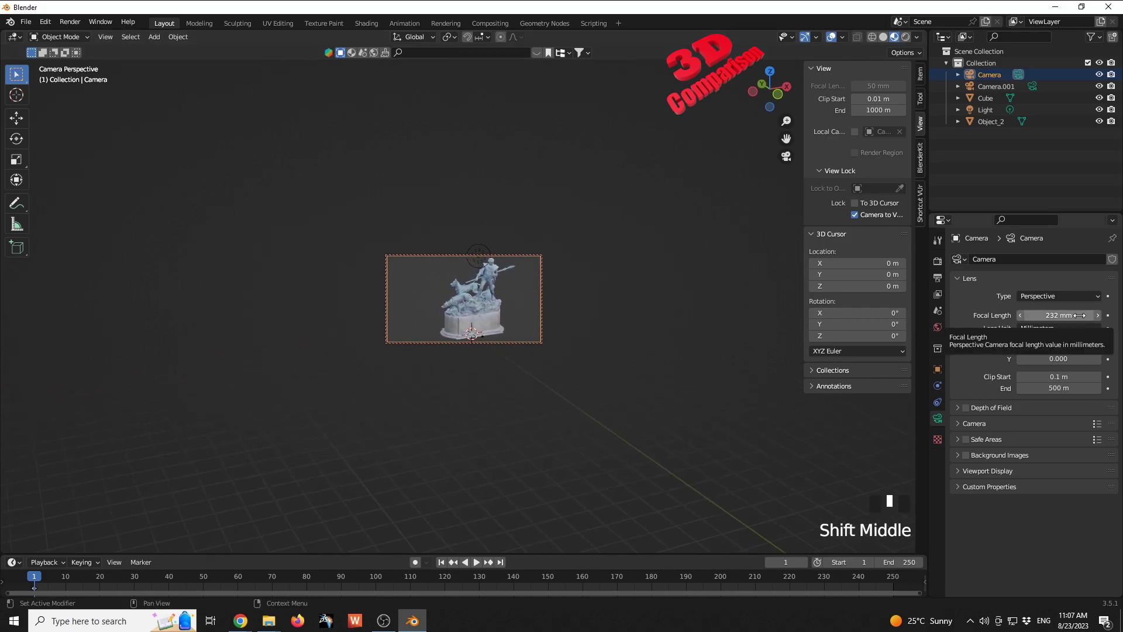
Render the frame with the 232 mm lens, check the whole image and close the render
{"action": "left_click", "coordinate": [635, 335]}
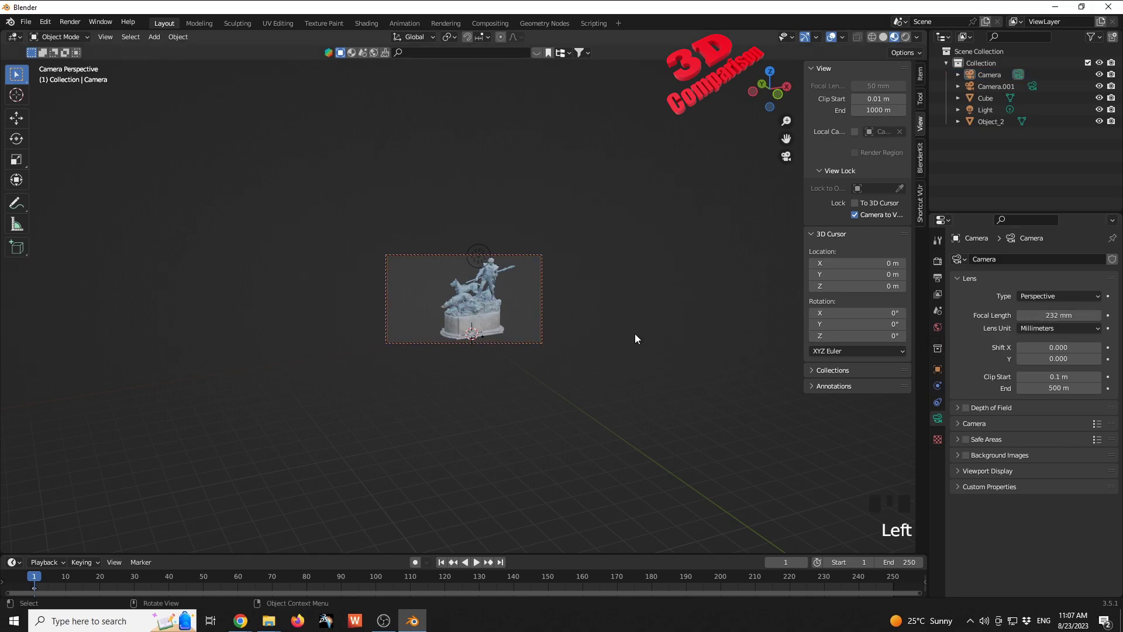
{"action": "key", "text": "F12"}
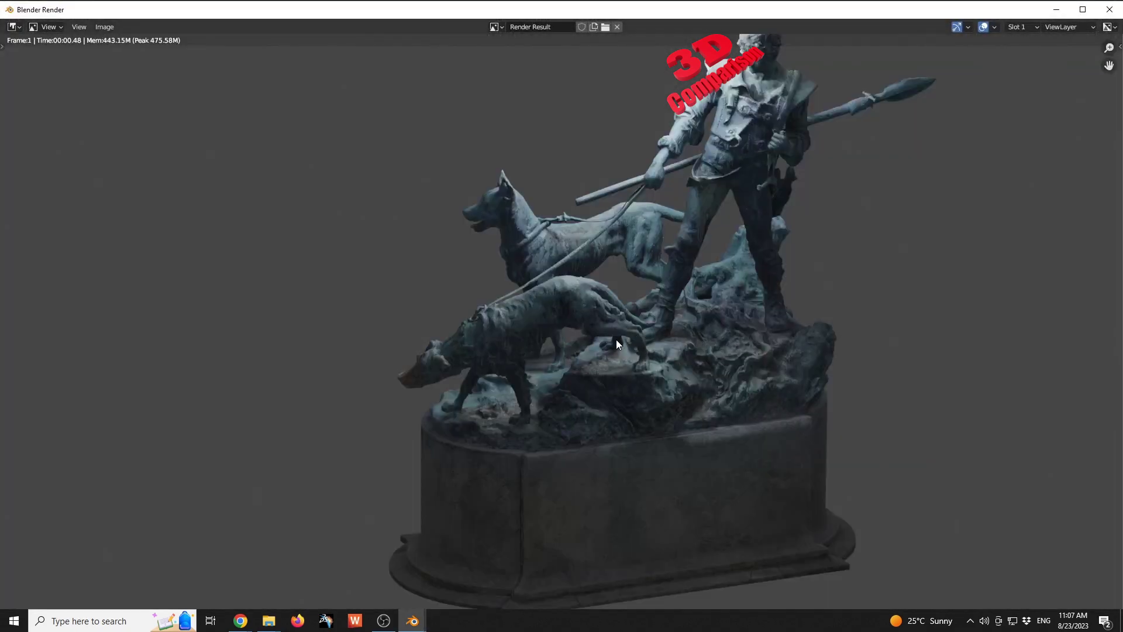
{"action": "scroll", "coordinate": [656, 310], "scroll_direction": "down", "scroll_amount": 1}
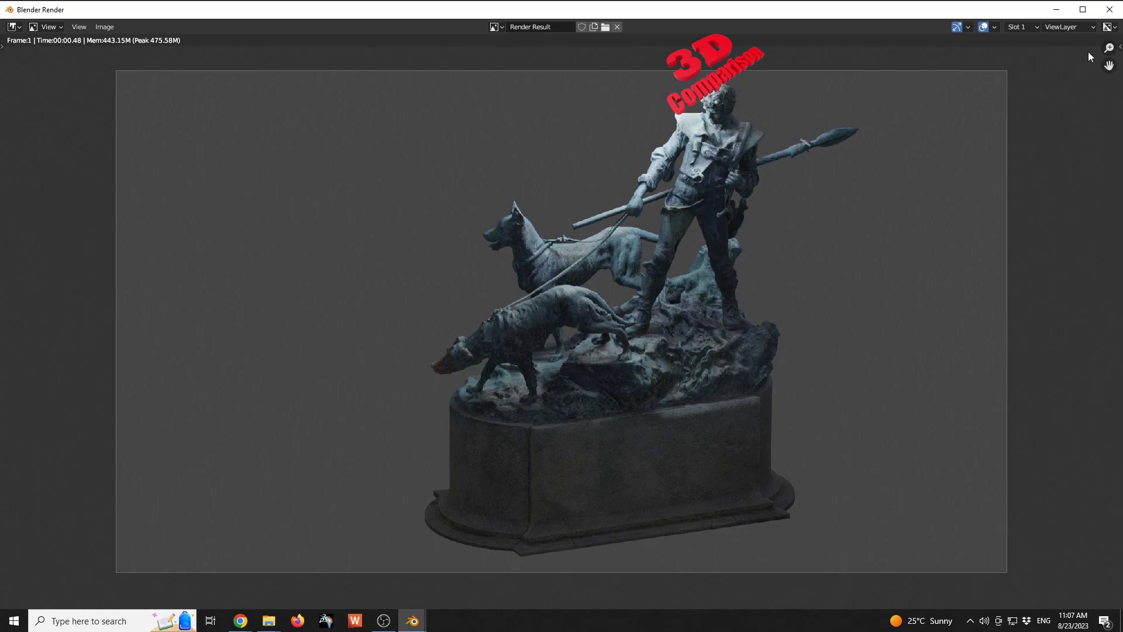
{"action": "left_click", "coordinate": [1110, 9]}
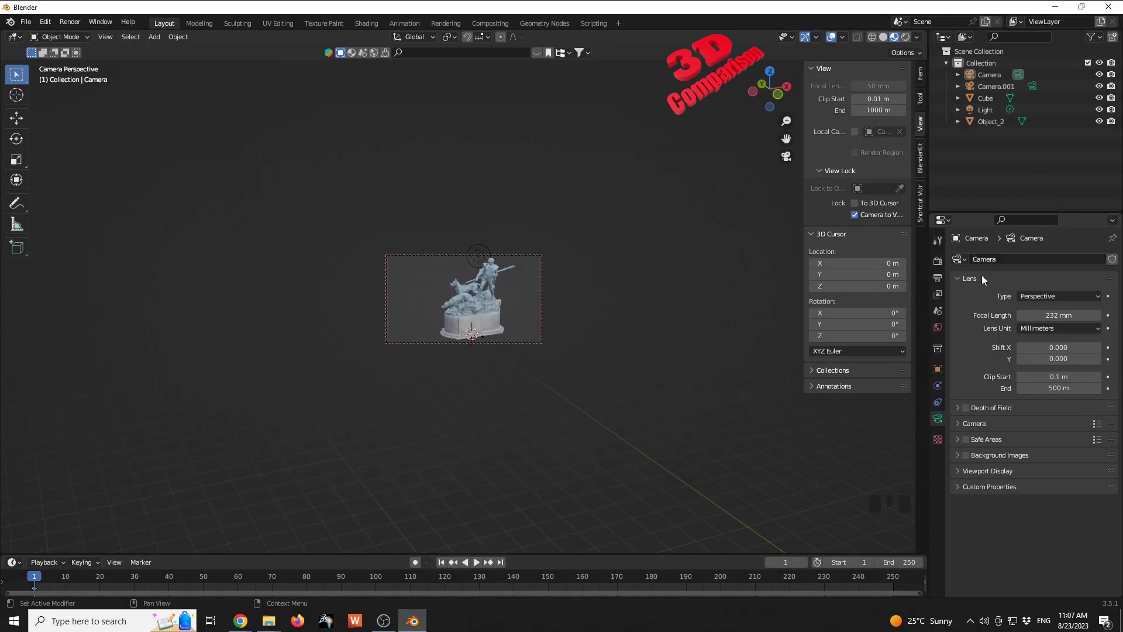
Set the camera's focal length to 50 mm and move the locked camera closer until the statue nearly fills the frame height
{"action": "left_click", "coordinate": [1053, 315]}
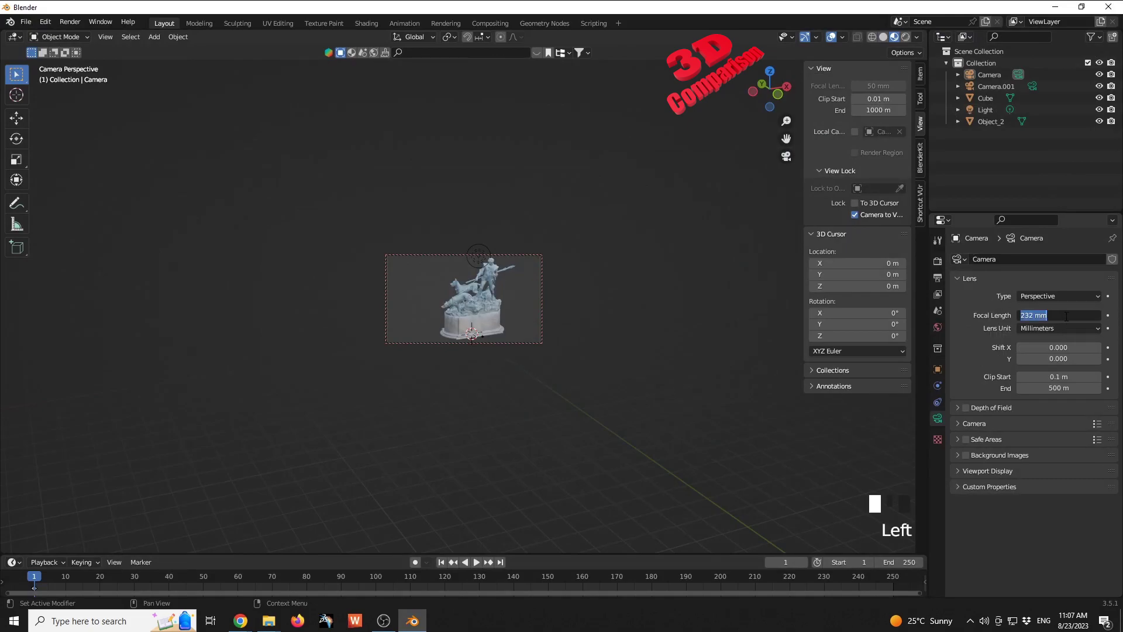
{"action": "type", "text": "50"}
{"action": "key", "text": "Return"}
{"action": "scroll", "coordinate": [466, 299], "scroll_direction": "up", "scroll_amount": 2}
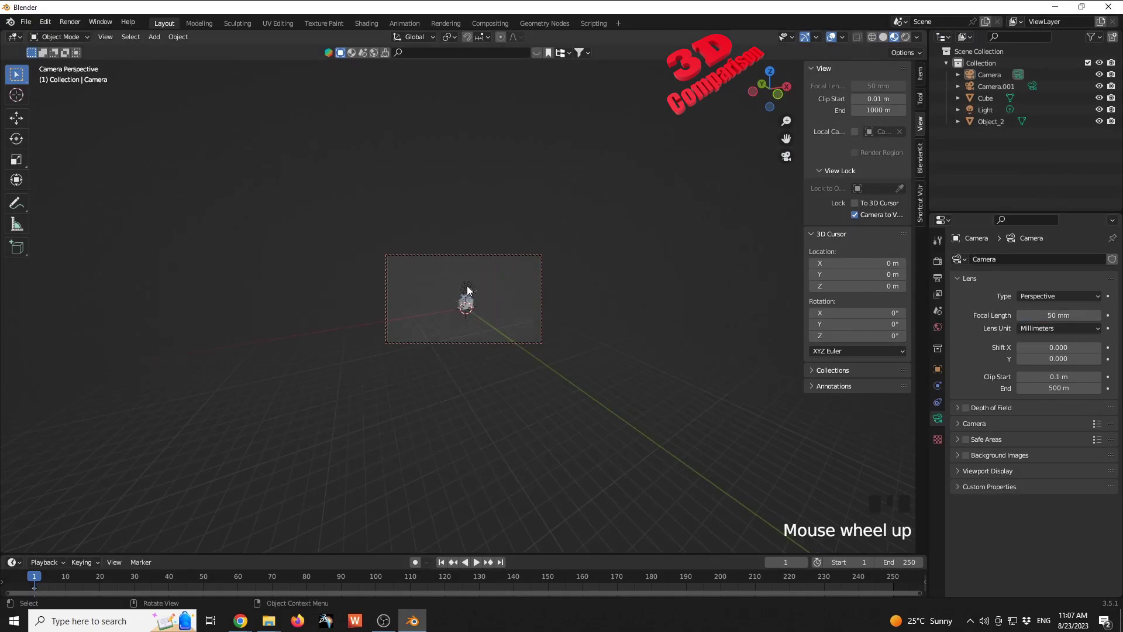
{"action": "scroll", "coordinate": [471, 292], "scroll_direction": "up", "scroll_amount": 6}
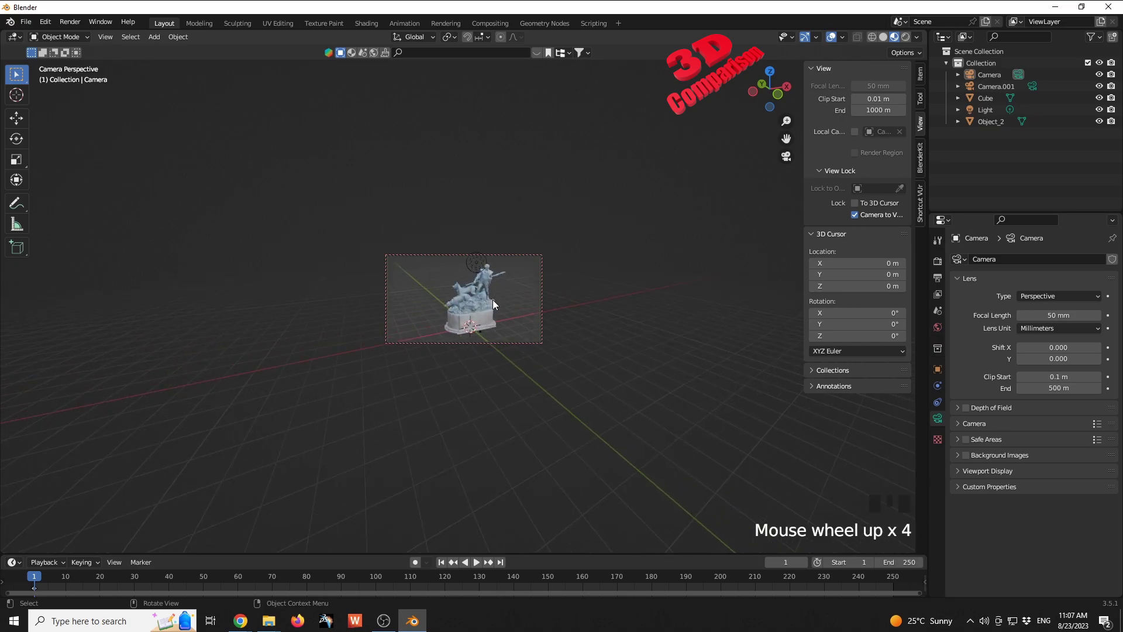
{"action": "scroll", "coordinate": [493, 299], "scroll_direction": "up", "scroll_amount": 1}
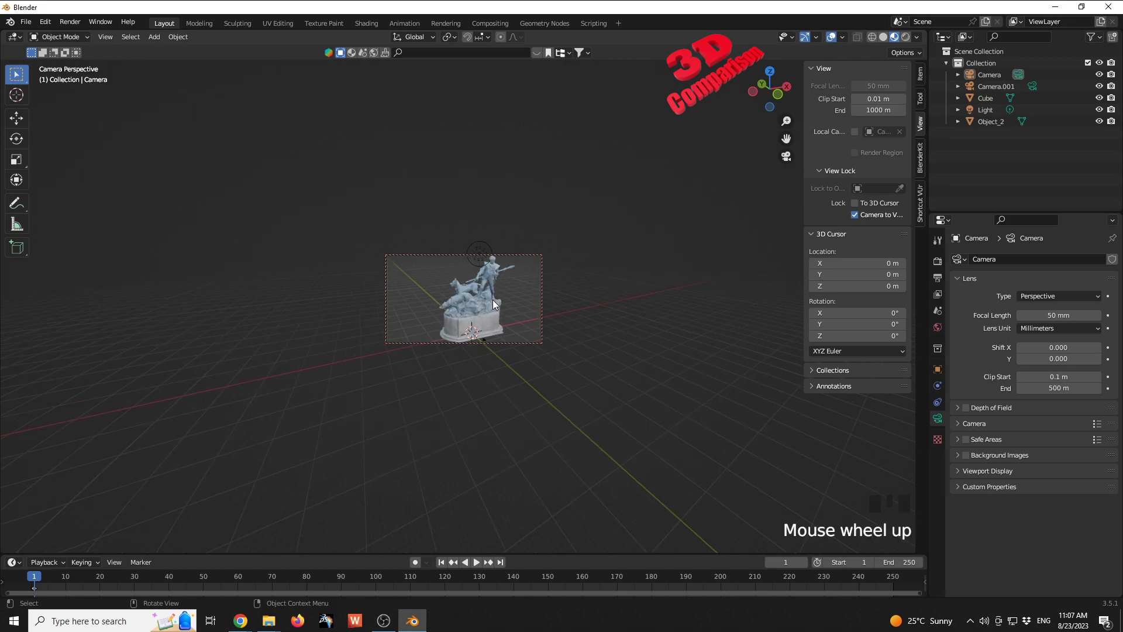
{"action": "scroll", "coordinate": [492, 299], "scroll_direction": "down", "scroll_amount": 1}
{"action": "left_click", "coordinate": [641, 314]}
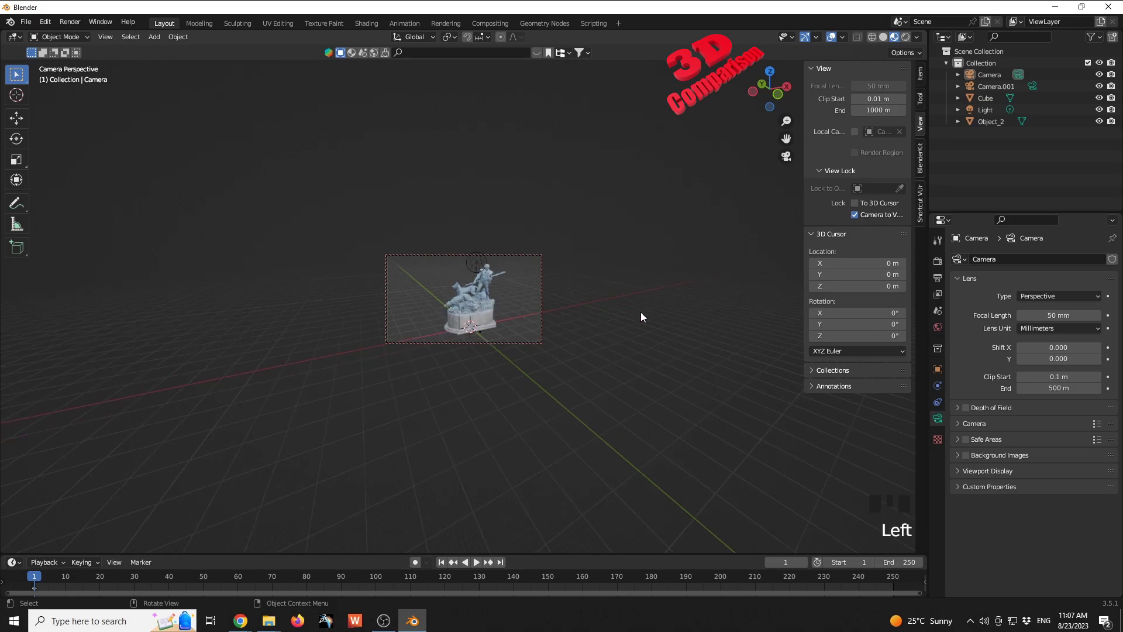
{"action": "left_click", "coordinate": [675, 325]}
Set the scene's output resolution to 3840 px by 2160 px
{"action": "left_click", "coordinate": [937, 262]}
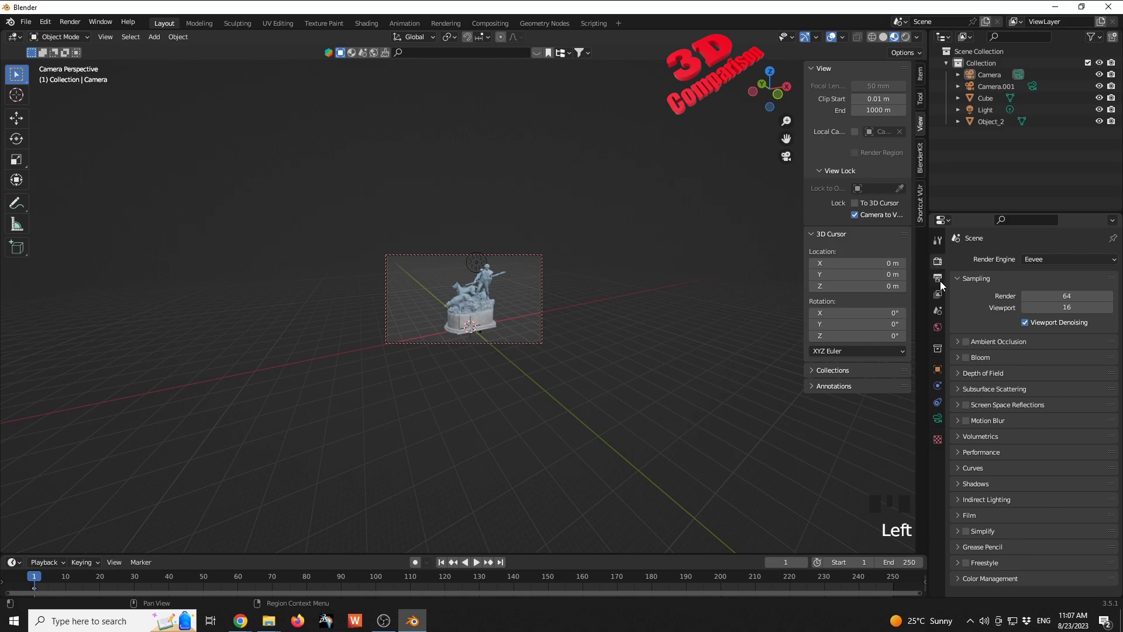
{"action": "left_click", "coordinate": [938, 277]}
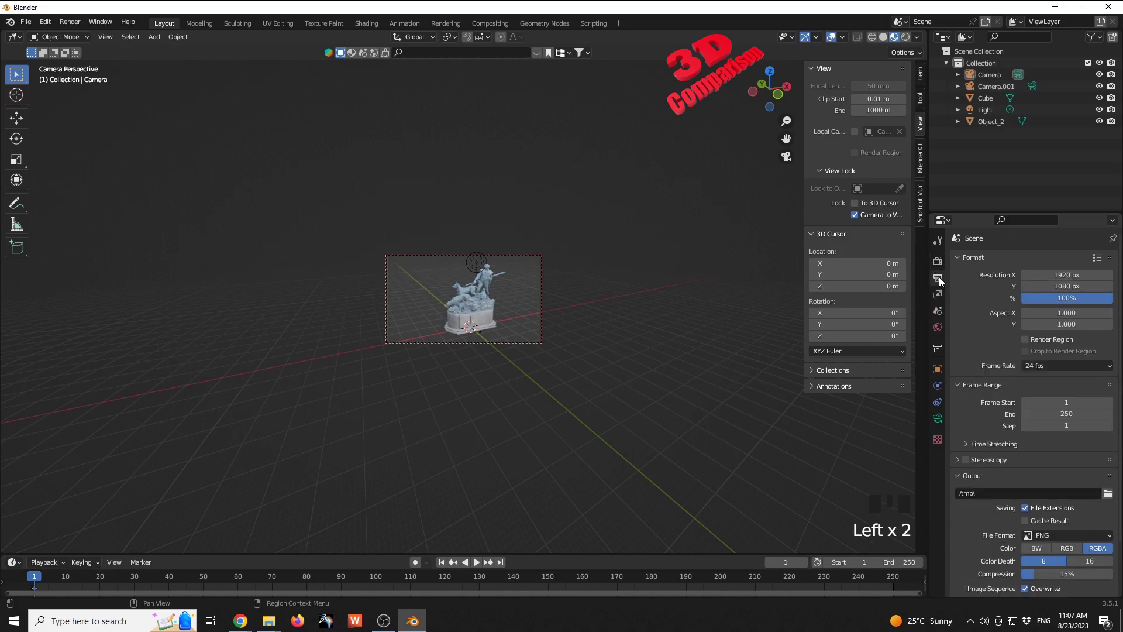
{"action": "left_click", "coordinate": [1072, 274]}
{"action": "type", "text": "384"}
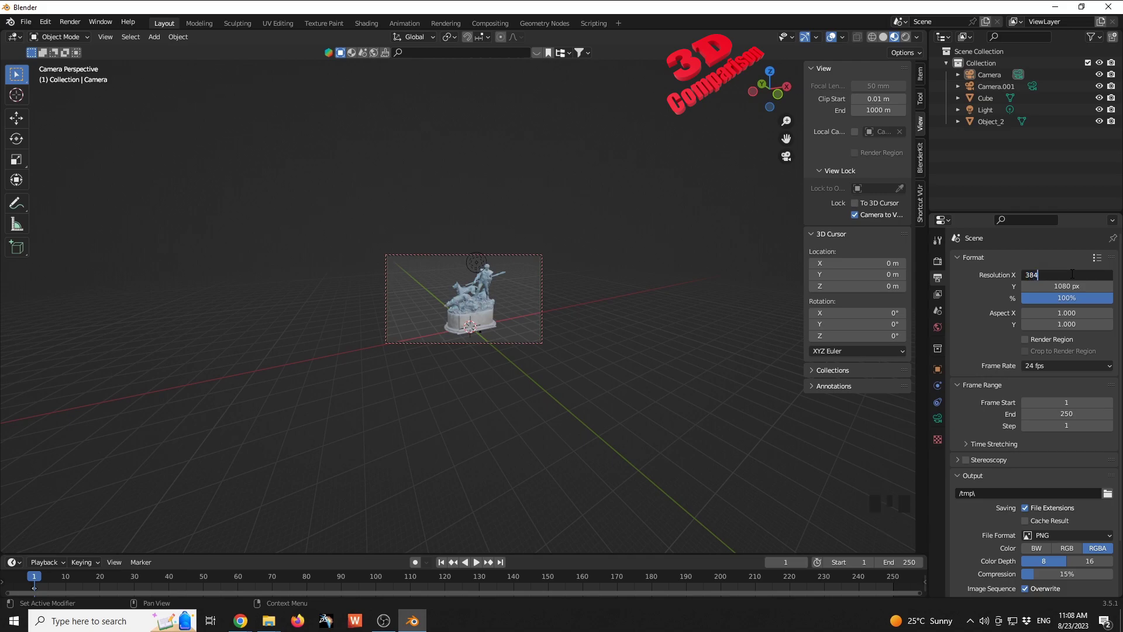
{"action": "key", "text": "BackSpace"}
{"action": "type", "text": "40"}
{"action": "left_click", "coordinate": [1067, 286]}
{"action": "type", "text": "20"}
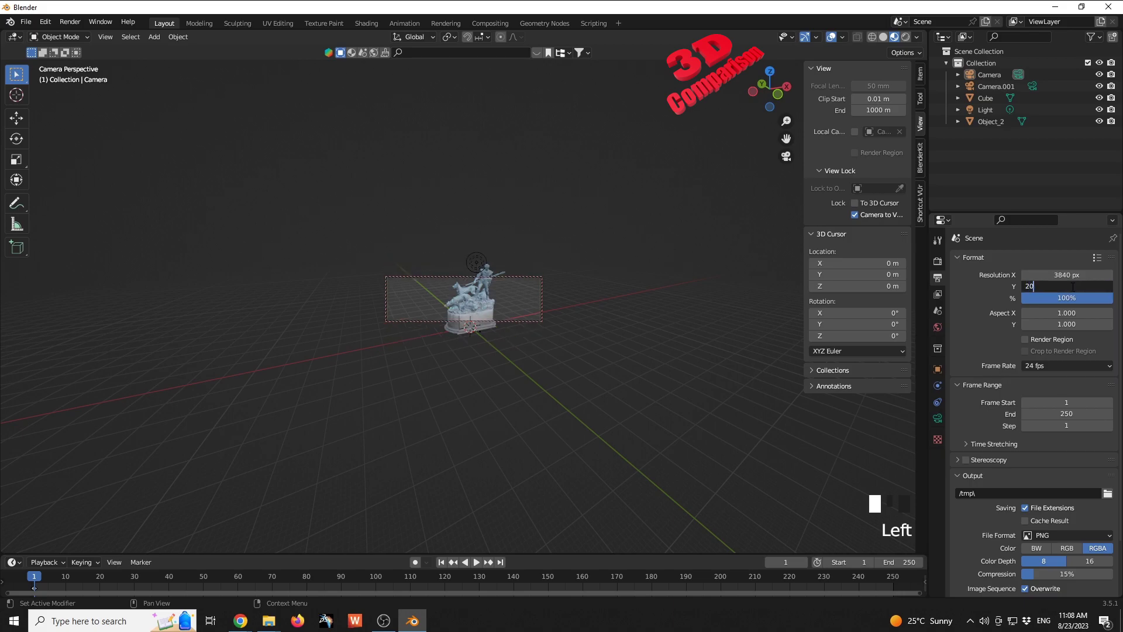
{"action": "key", "text": "BackSpace"}
{"action": "type", "text": "160"}
{"action": "key", "text": "Return"}
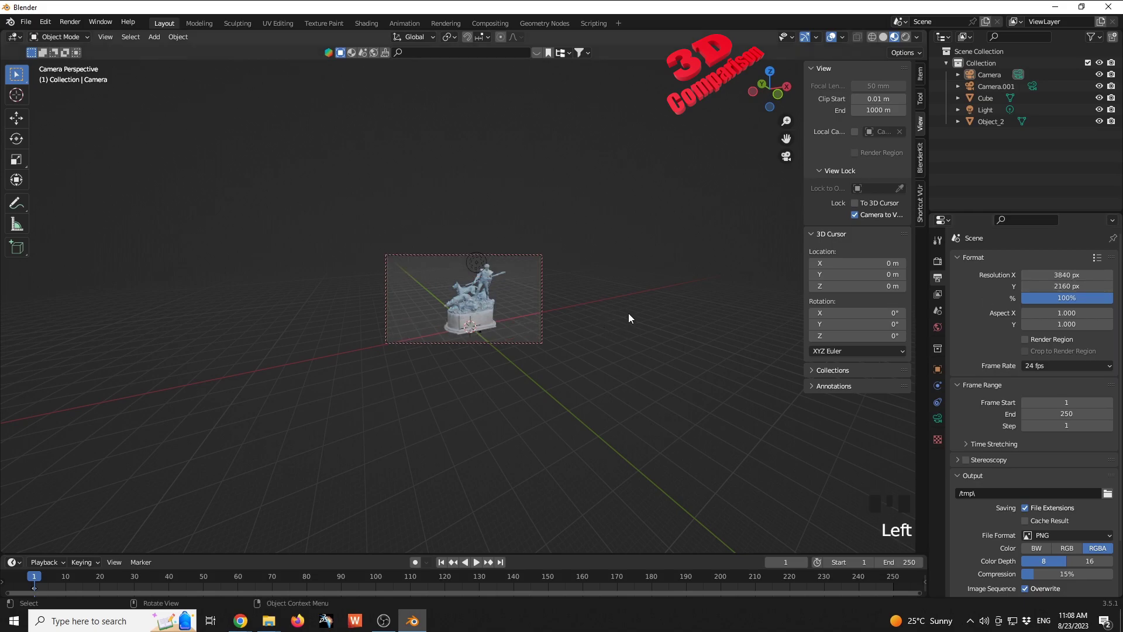
Render the frame at the 4K resolution, examine the hunter's surface detail up close and close the render
{"action": "key", "text": "F12"}
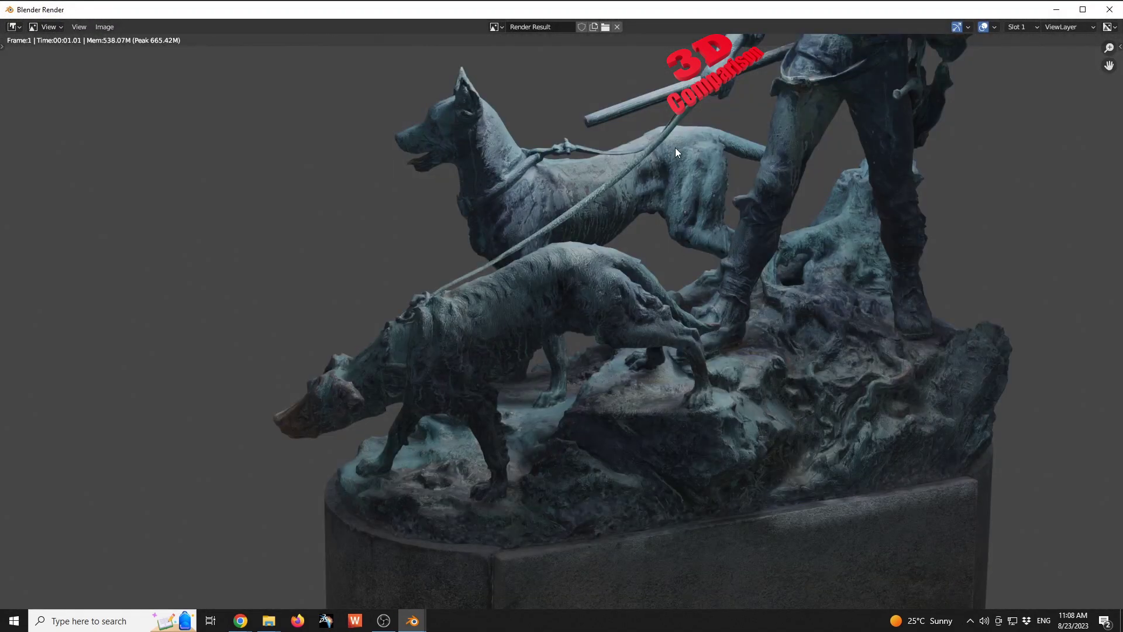
{"action": "scroll", "coordinate": [679, 208], "scroll_direction": "down", "scroll_amount": 4}
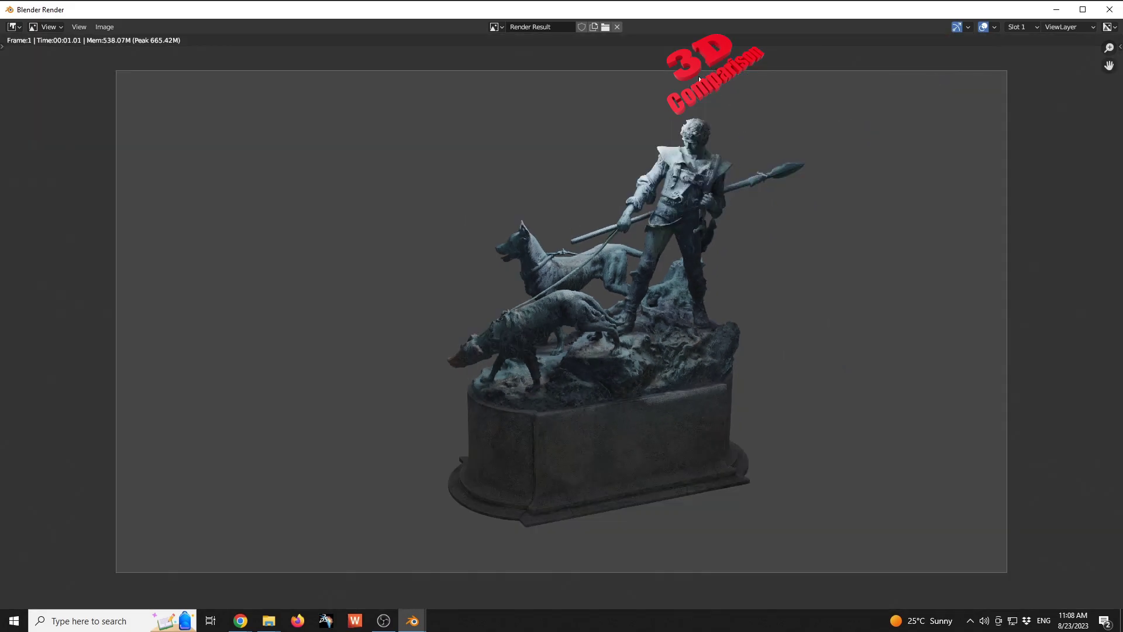
{"action": "scroll", "coordinate": [597, 263], "scroll_direction": "up", "scroll_amount": 5}
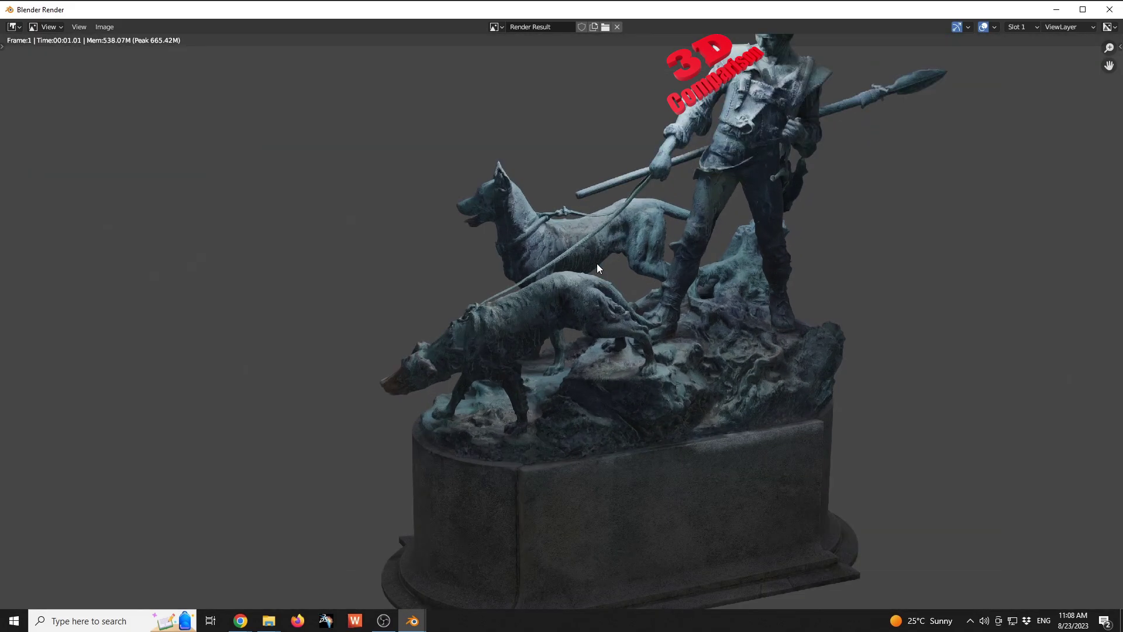
{"action": "scroll", "coordinate": [682, 304], "scroll_direction": "up", "scroll_amount": 10}
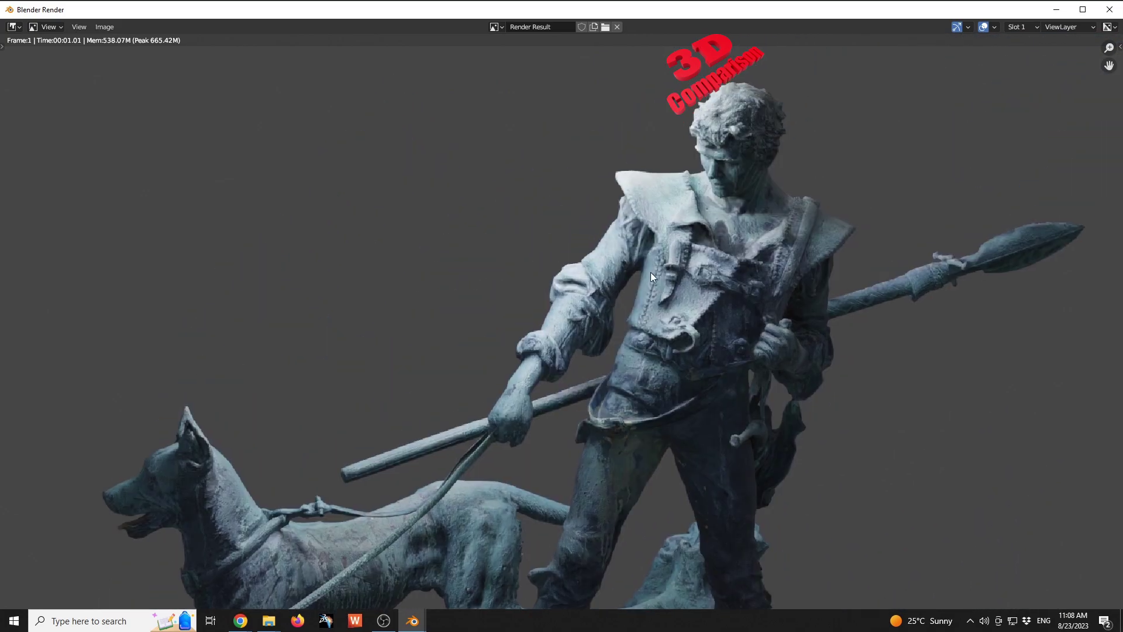
{"action": "middle_click_drag", "start_coordinate": [650, 272], "coordinate": [606, 364]}
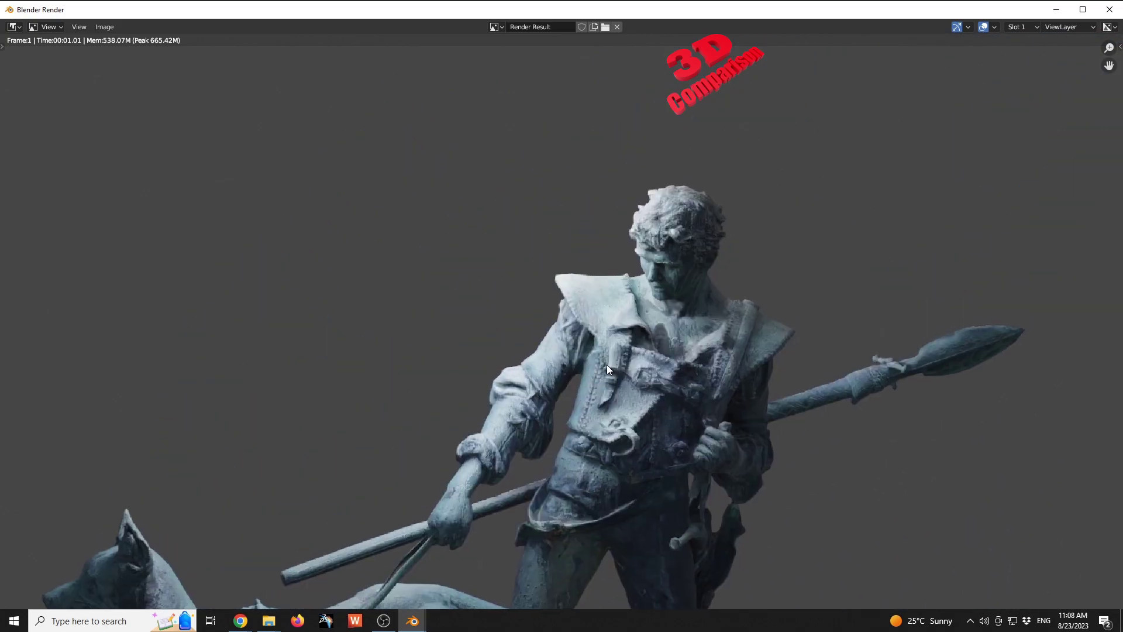
{"action": "scroll", "coordinate": [629, 388], "scroll_direction": "up", "scroll_amount": 5}
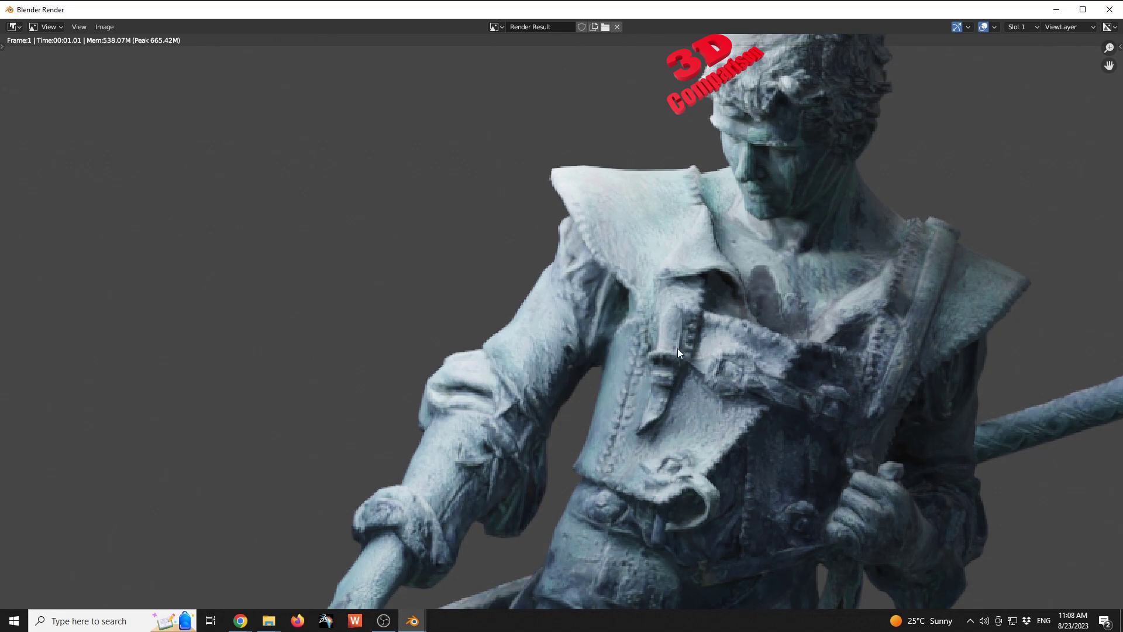
{"action": "scroll", "coordinate": [678, 379], "scroll_direction": "up", "scroll_amount": 4}
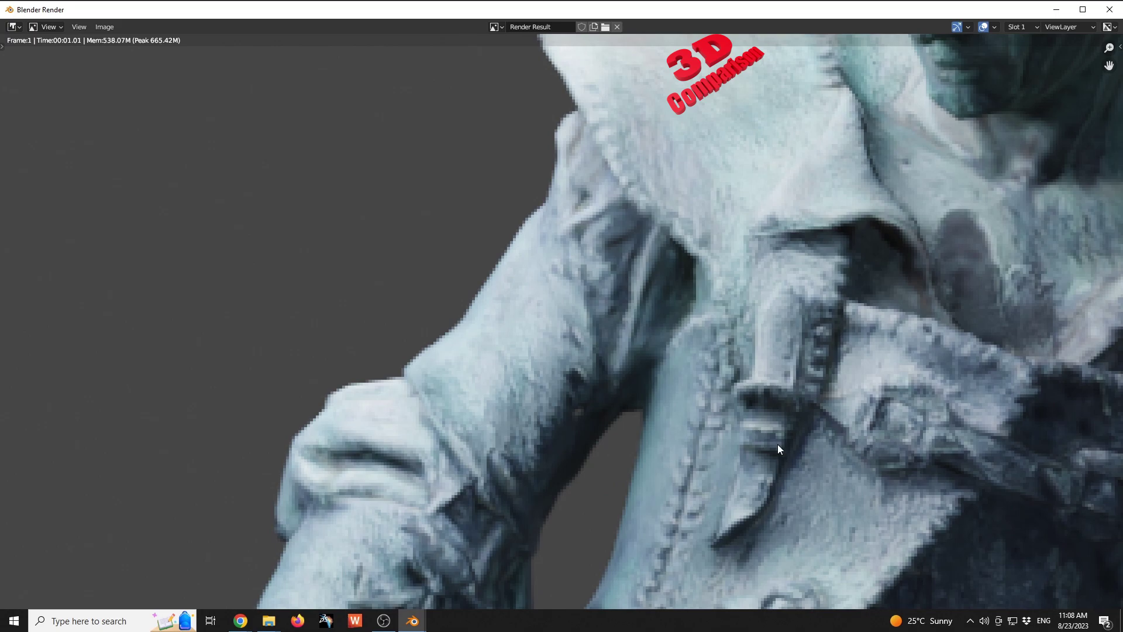
{"action": "scroll", "coordinate": [807, 409], "scroll_direction": "down", "scroll_amount": 5}
{"action": "left_click", "coordinate": [1109, 9]}
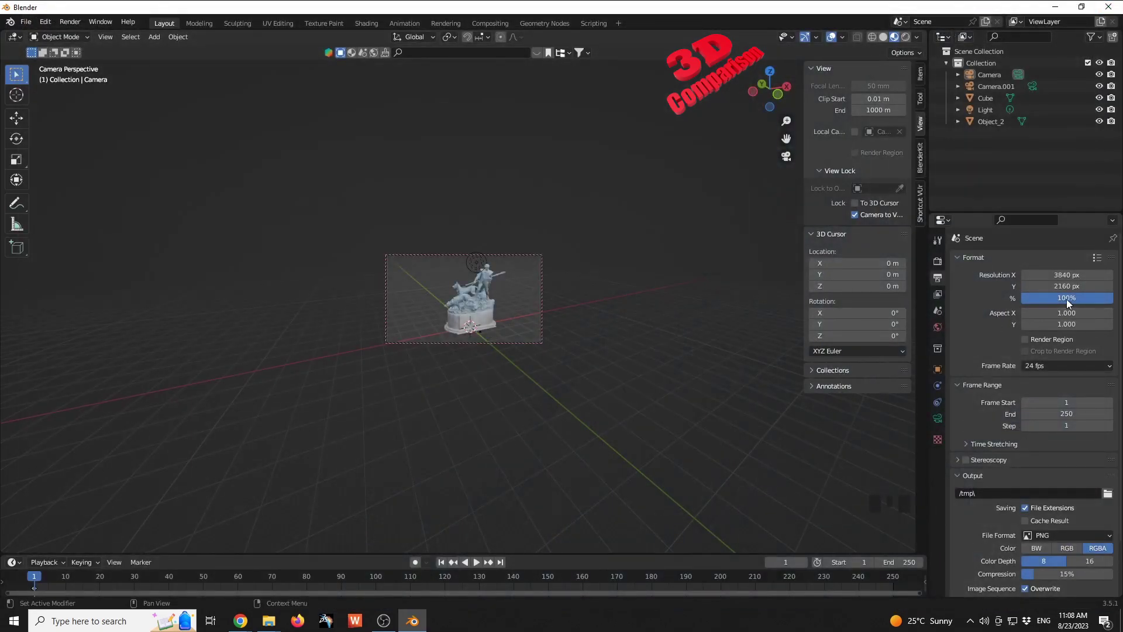
Lower the scene's output resolution, trying a width of 1200 px with a height of 720 px before settling on 1080 px by 720 px
{"action": "left_click", "coordinate": [1075, 274]}
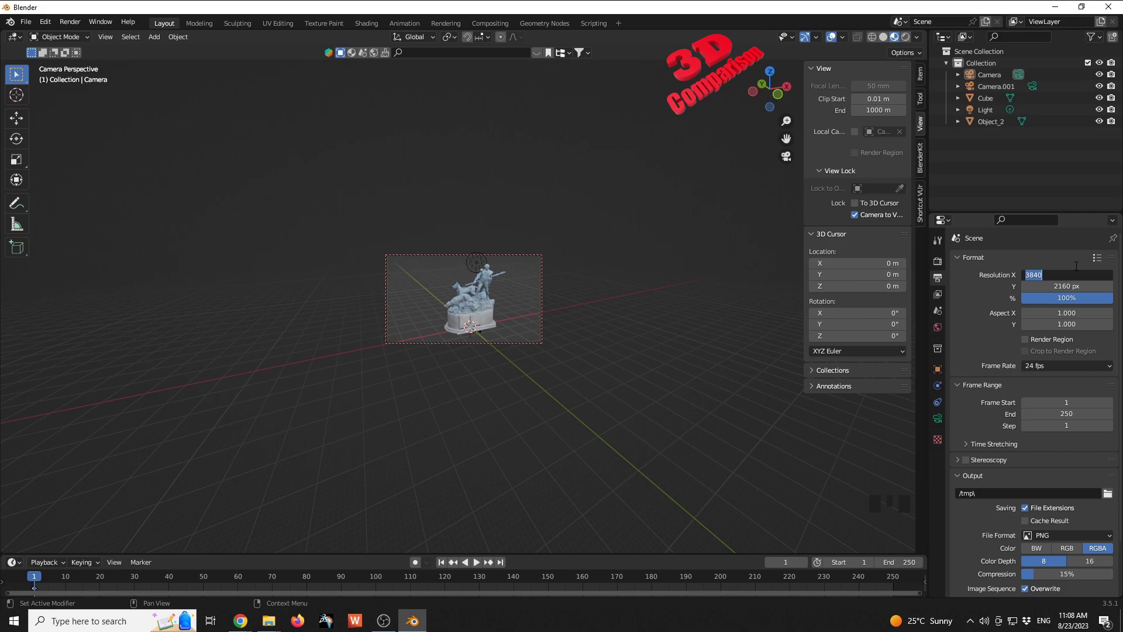
{"action": "type", "text": "1200"}
{"action": "key", "text": "Return"}
{"action": "left_click", "coordinate": [1063, 286]}
{"action": "type", "text": "720"}
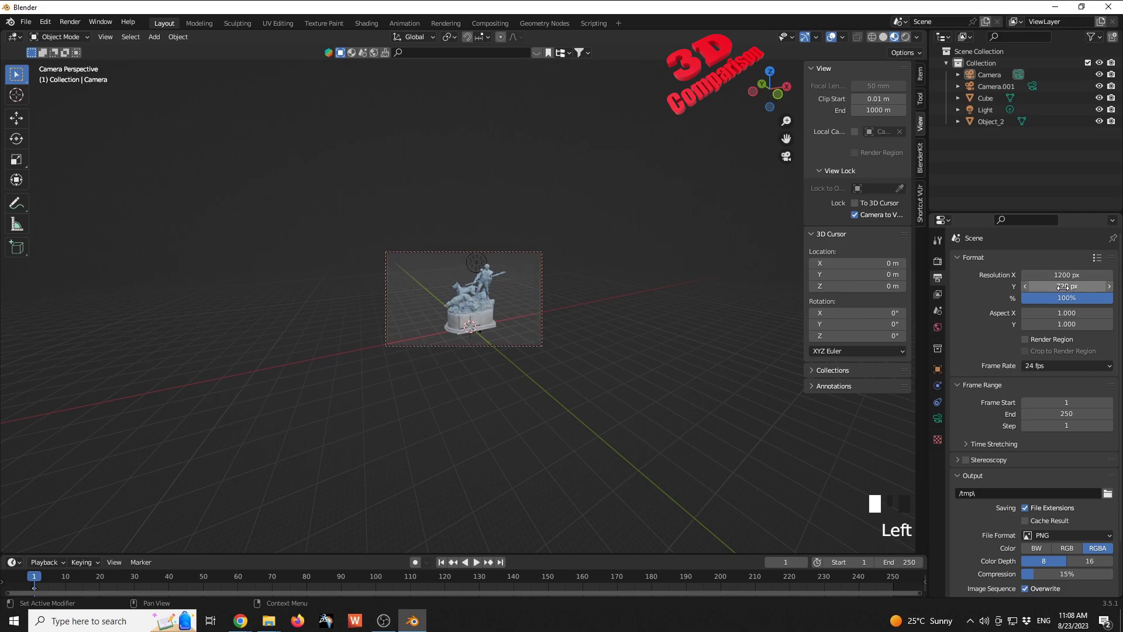
{"action": "key", "text": "Return"}
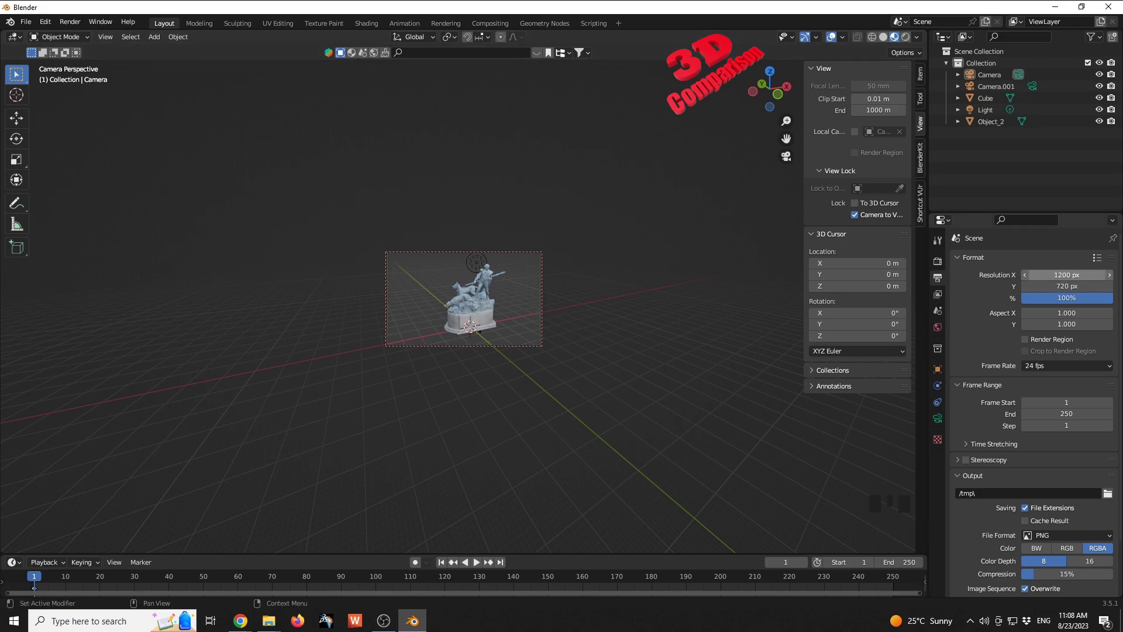
{"action": "left_click", "coordinate": [1062, 274]}
{"action": "type", "text": "1080"}
{"action": "key", "text": "Return"}
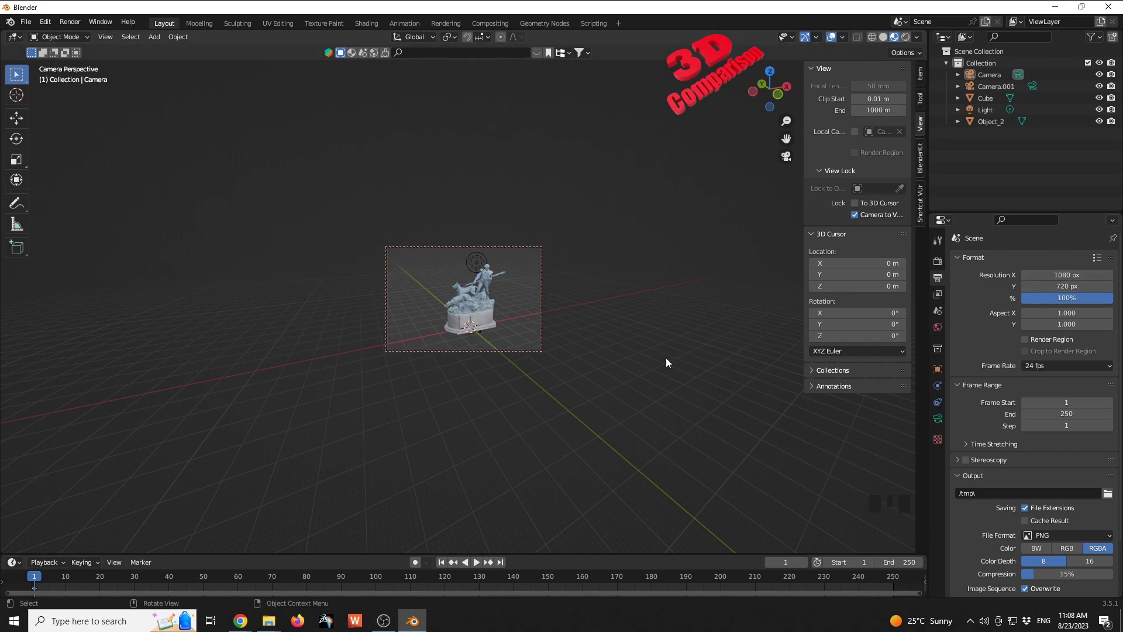
Render the frame at 1080 px by 720 px, examine the pixels on the hunter's chest up close and close the render
{"action": "key", "text": "F12"}
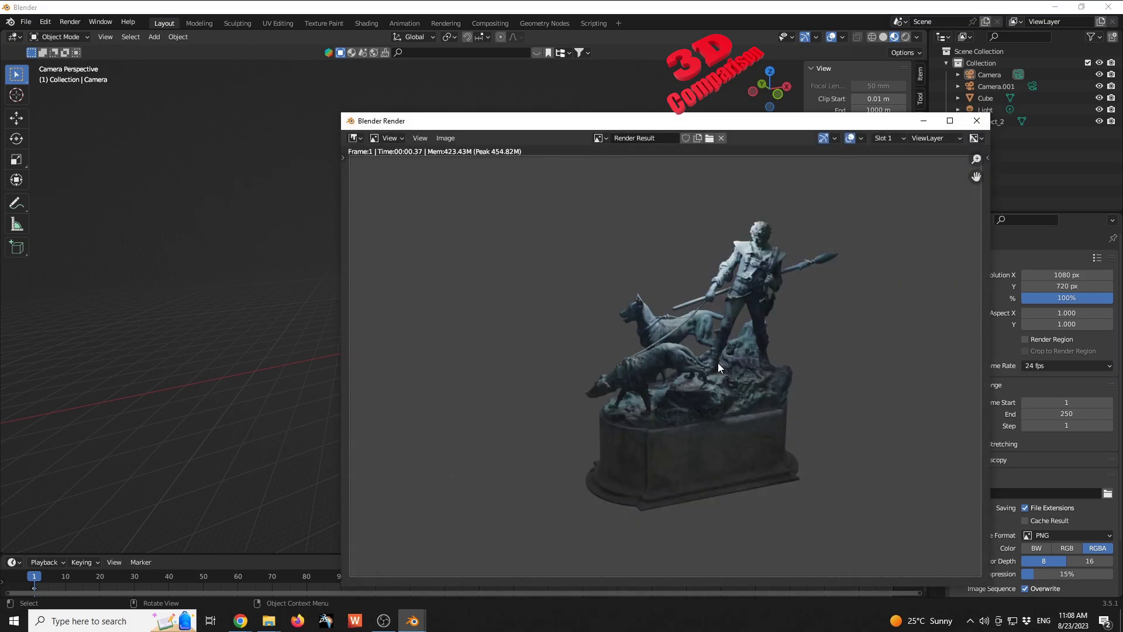
{"action": "key", "text": "F12"}
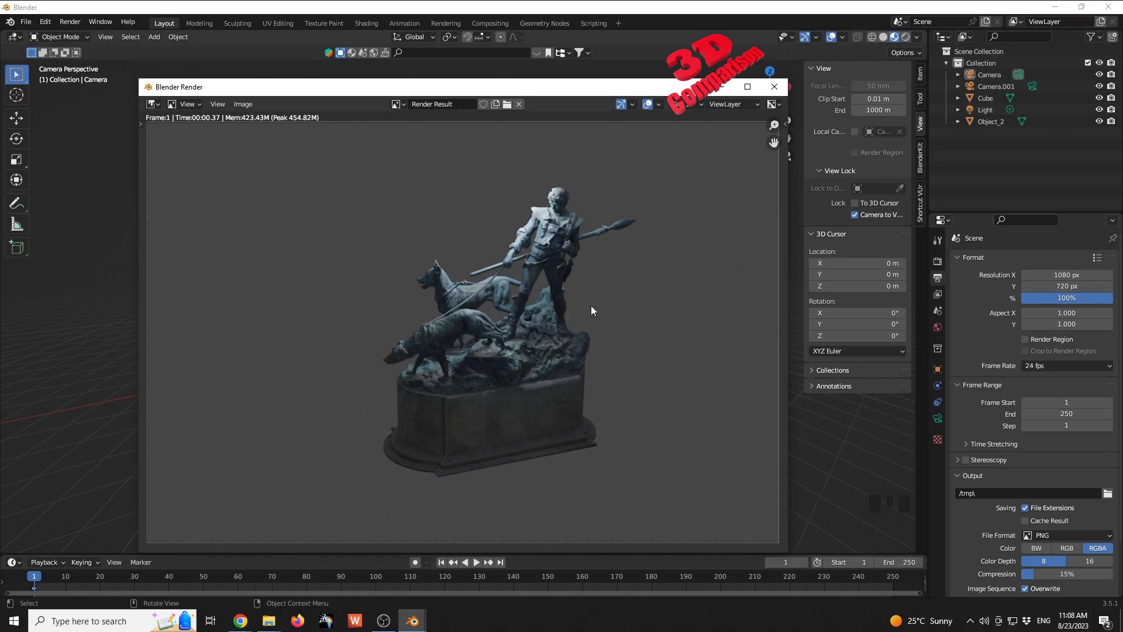
{"action": "left_click_drag", "start_coordinate": [168, 91], "coordinate": [199, 86]}
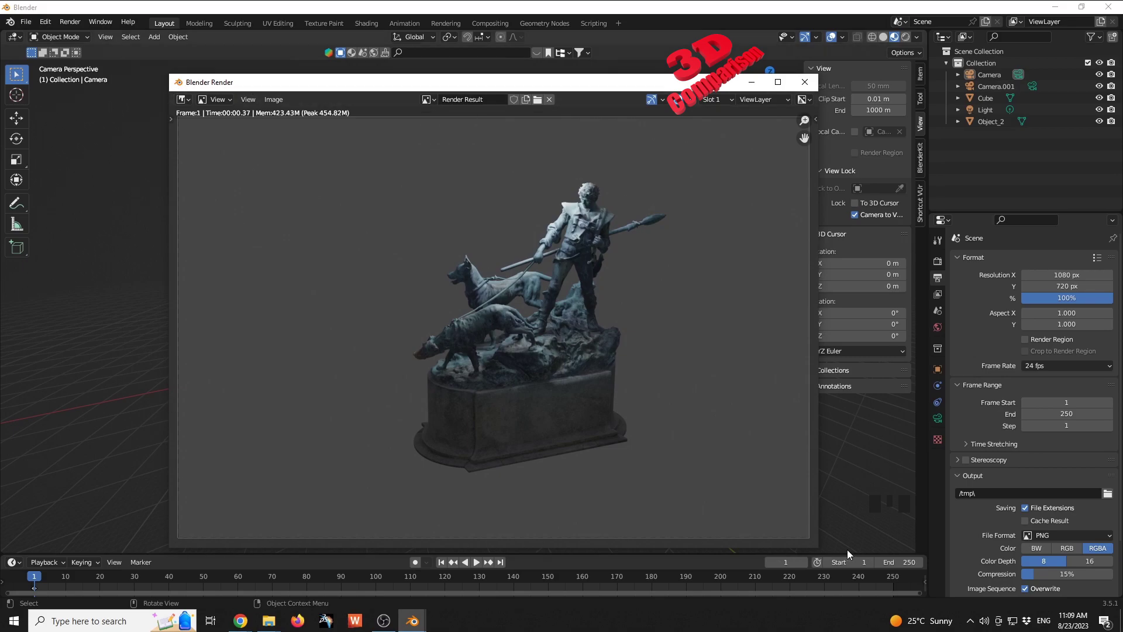
{"action": "scroll", "coordinate": [619, 235], "scroll_direction": "up", "scroll_amount": 5}
{"action": "middle_click_drag", "start_coordinate": [619, 235], "coordinate": [563, 355]}
{"action": "scroll", "coordinate": [661, 330], "scroll_direction": "up", "scroll_amount": 8}
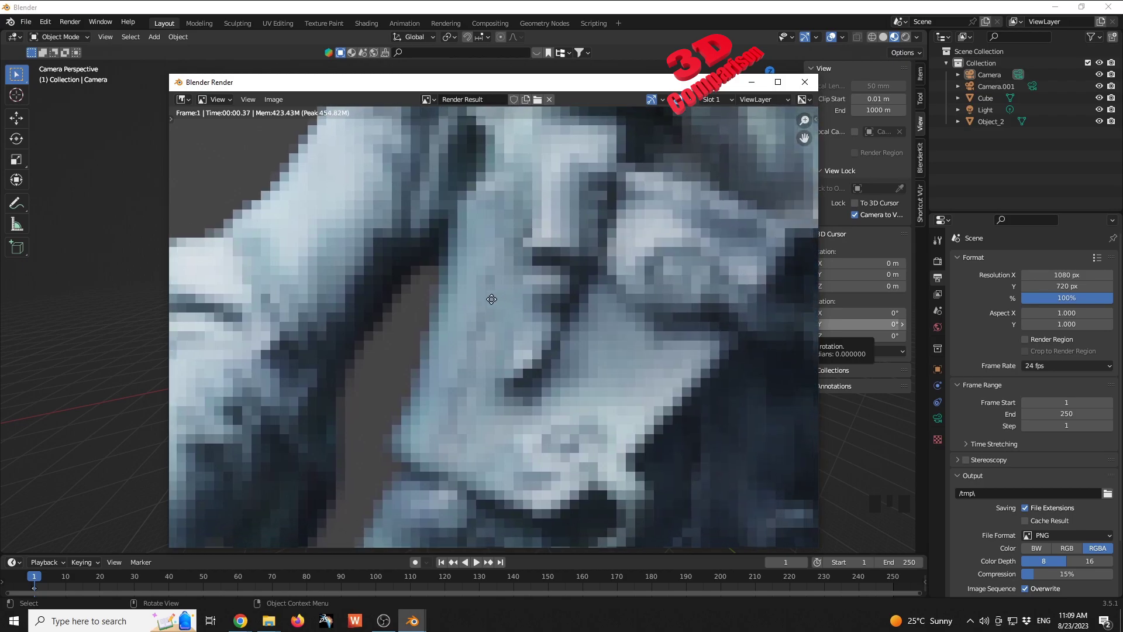
{"action": "scroll", "coordinate": [509, 288], "scroll_direction": "up", "scroll_amount": 2}
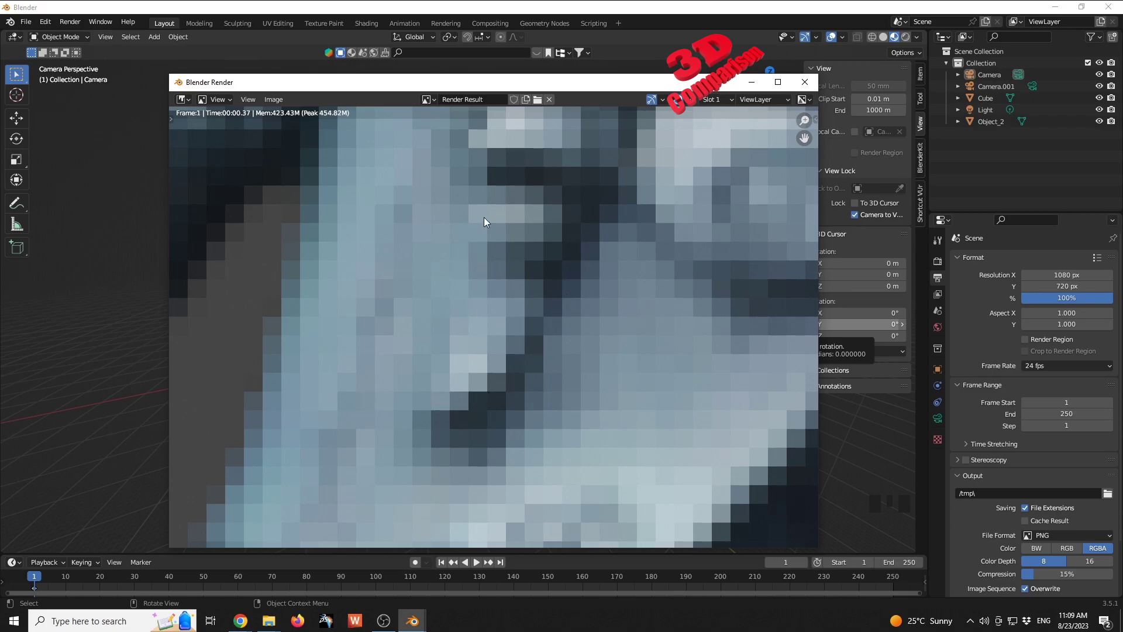
{"action": "scroll", "coordinate": [578, 272], "scroll_direction": "down", "scroll_amount": 9}
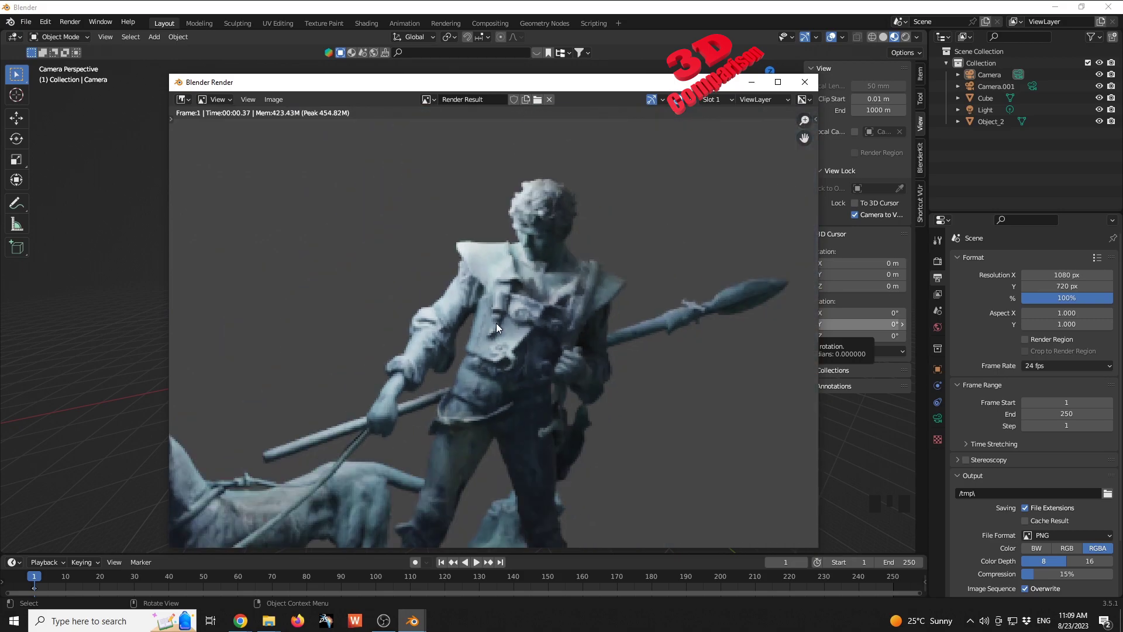
{"action": "left_click", "coordinate": [805, 82]}
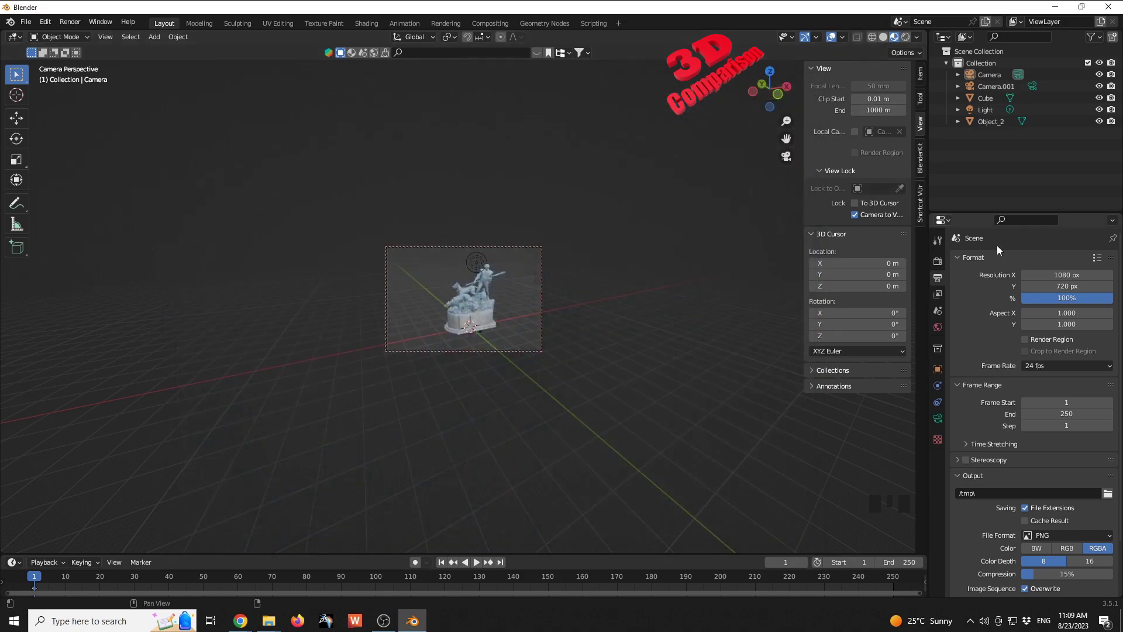
Set the scene's output resolution back to 3840 px by 2160 px
{"action": "left_click", "coordinate": [1059, 275]}
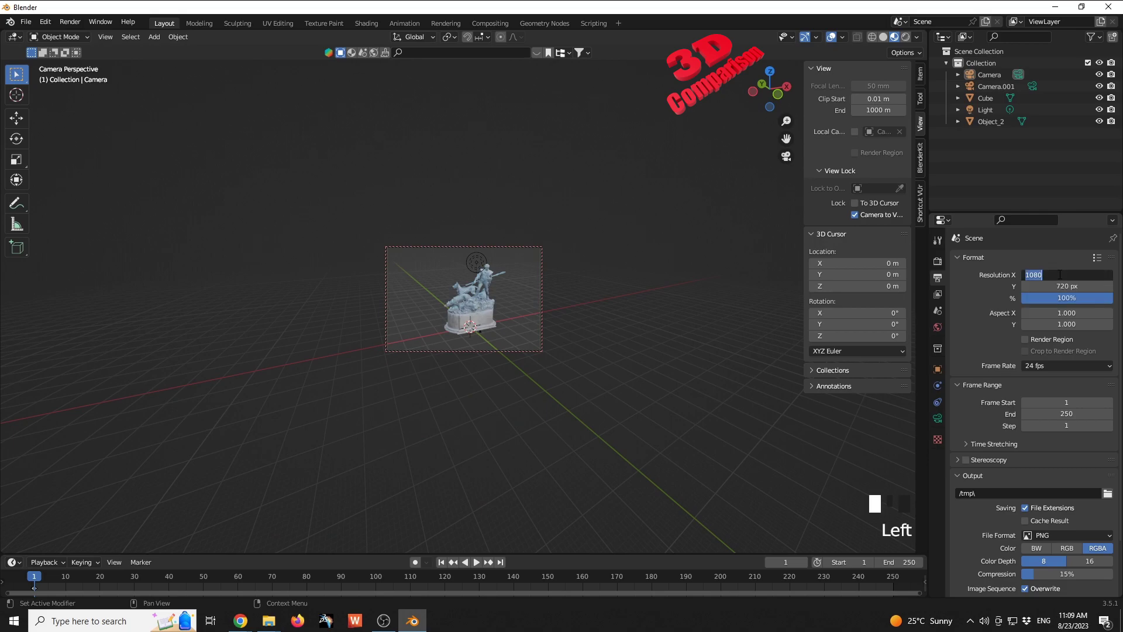
{"action": "type", "text": "3840"}
{"action": "key", "text": "Return"}
{"action": "left_click", "coordinate": [1064, 285]}
{"action": "type", "text": "21"}
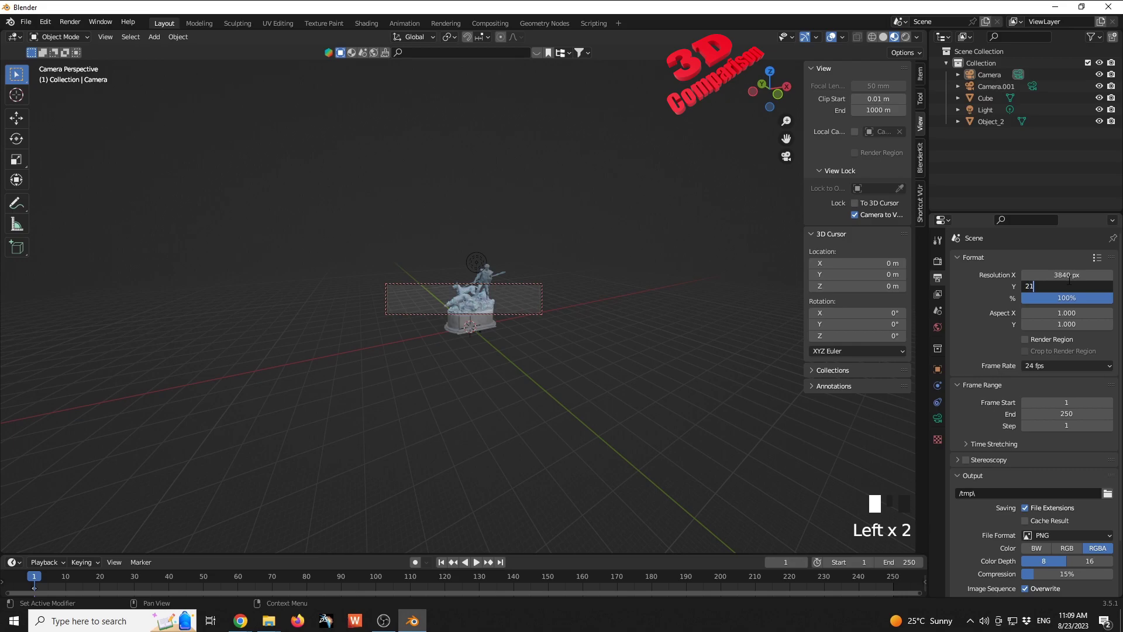
{"action": "type", "text": "60"}
{"action": "key", "text": "Return"}
Double both output resolution values to 7680 px by 4320 px, keeping the resolution scale at 100%
{"action": "left_click", "coordinate": [1073, 274]}
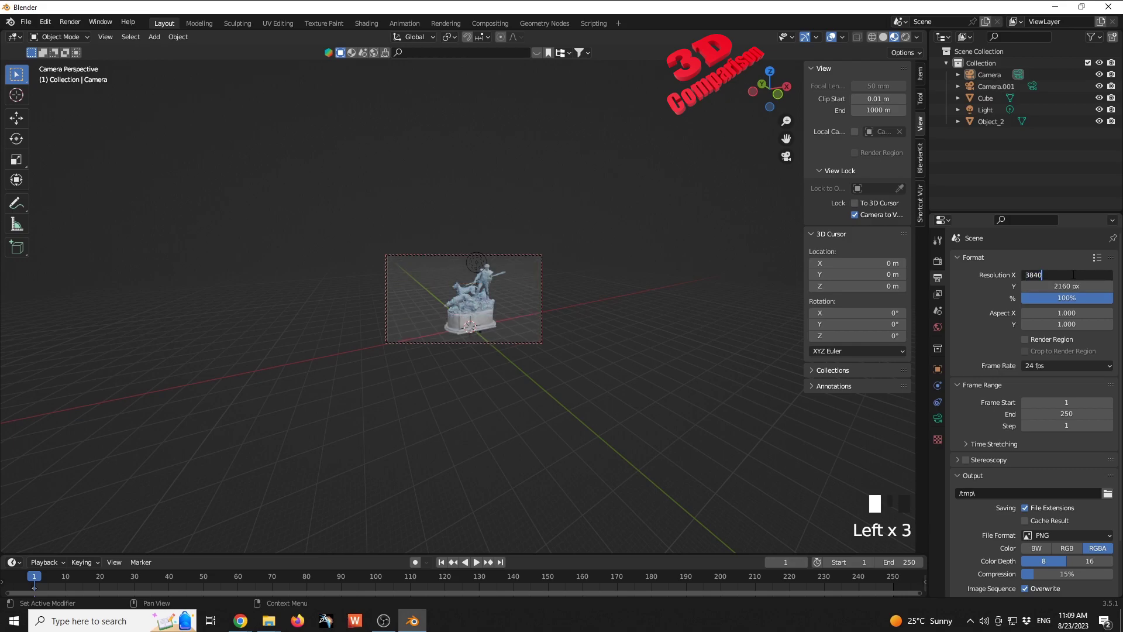
{"action": "type", "text": "*2"}
{"action": "key", "text": "Tab"}
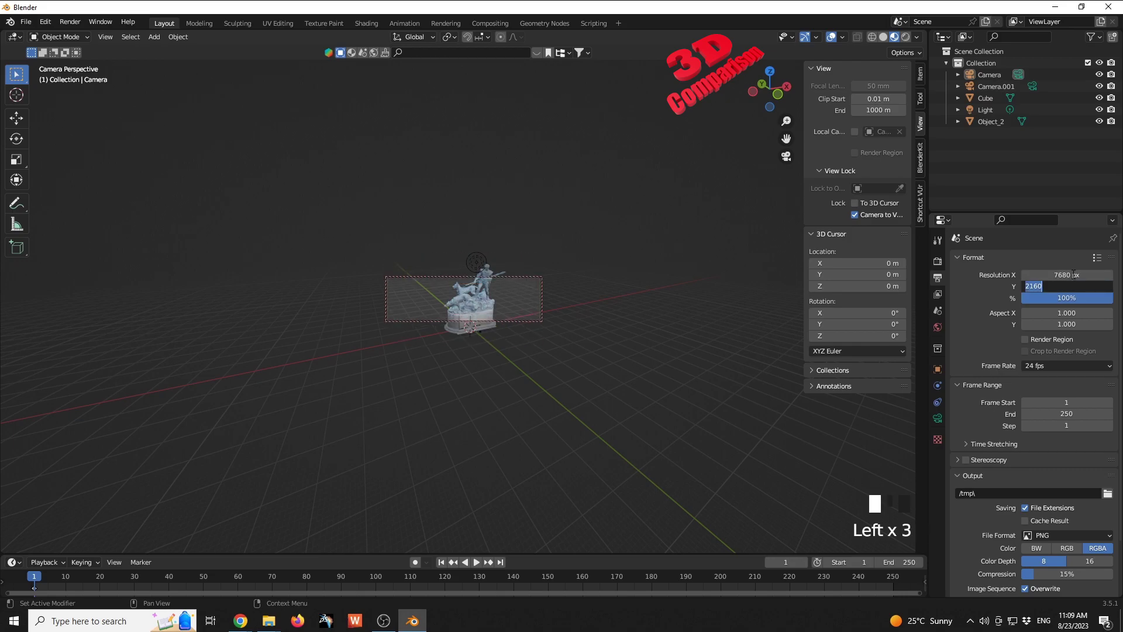
{"action": "key", "text": "End"}
{"action": "type", "text": "*2"}
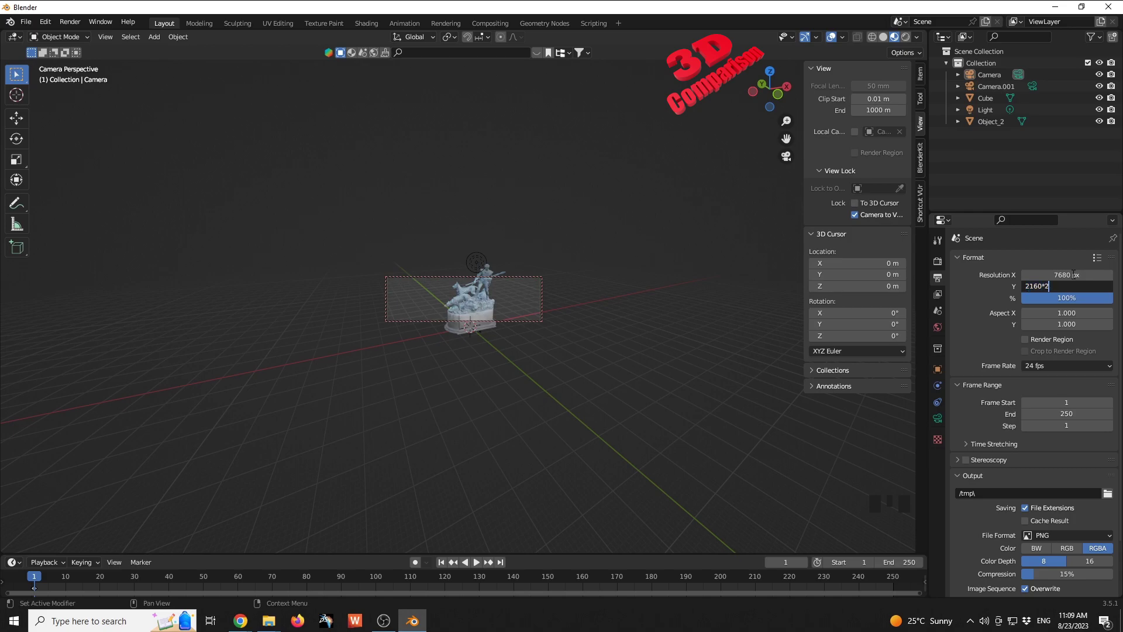
{"action": "key", "text": "Tab"}
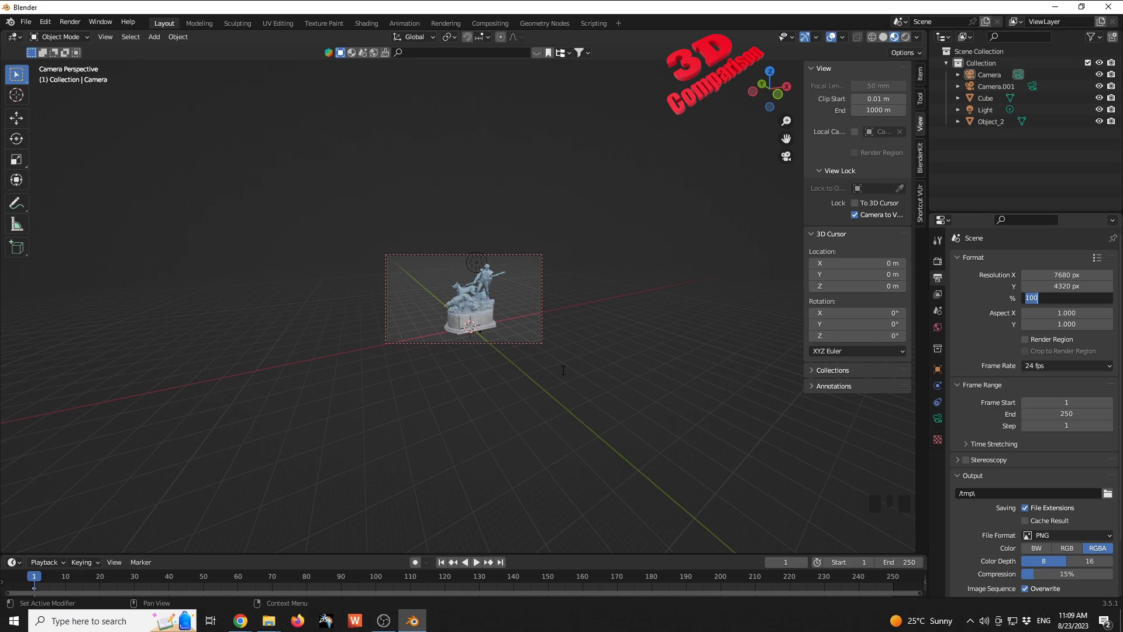
{"action": "key", "text": "Return"}
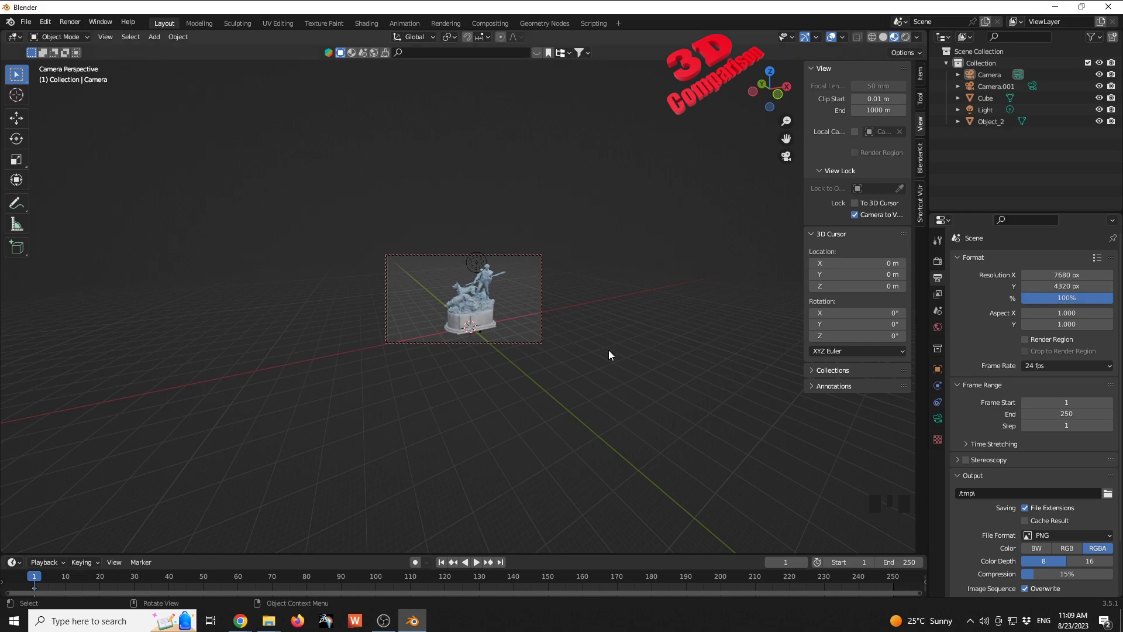
Render the frame at 7680 px by 4320 px and look over the dogs and the hunter's upper body
{"action": "key", "text": "F12"}
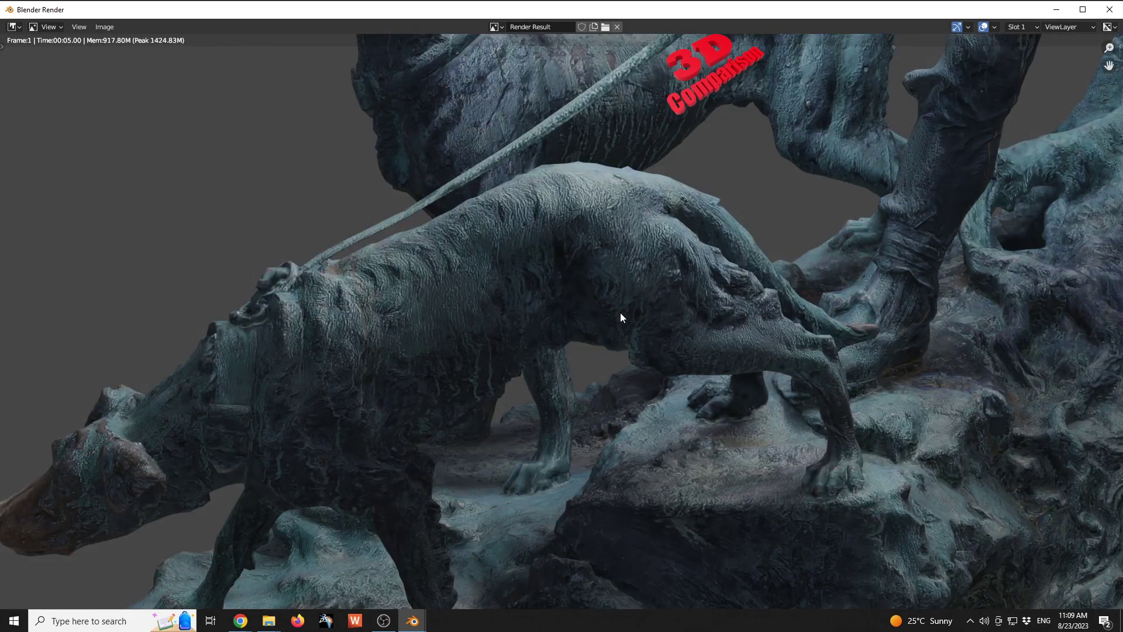
{"action": "scroll", "coordinate": [681, 232], "scroll_direction": "down", "scroll_amount": 3}
{"action": "scroll", "coordinate": [733, 146], "scroll_direction": "up", "scroll_amount": 4}
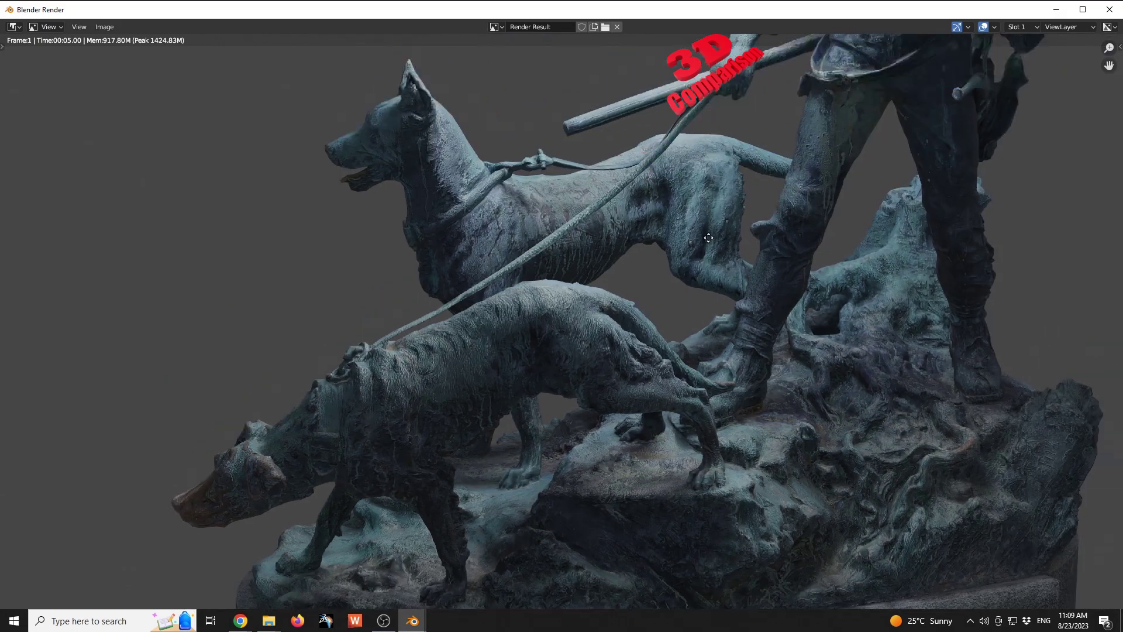
{"action": "middle_click_drag", "start_coordinate": [747, 183], "coordinate": [547, 366]}
{"action": "middle_click_drag", "start_coordinate": [622, 280], "coordinate": [577, 335]}
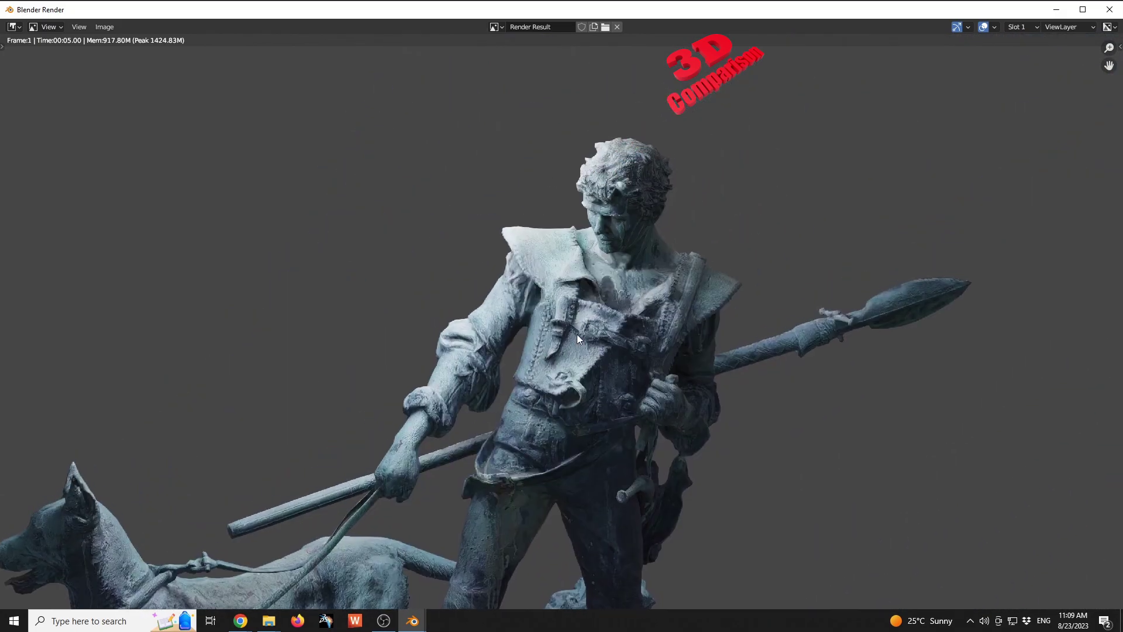
Examine the knife and buckle details on the hunter's chest up close in the render, and close the render
{"action": "scroll", "coordinate": [569, 337], "scroll_direction": "up", "scroll_amount": 2}
{"action": "scroll", "coordinate": [569, 336], "scroll_direction": "up", "scroll_amount": 2}
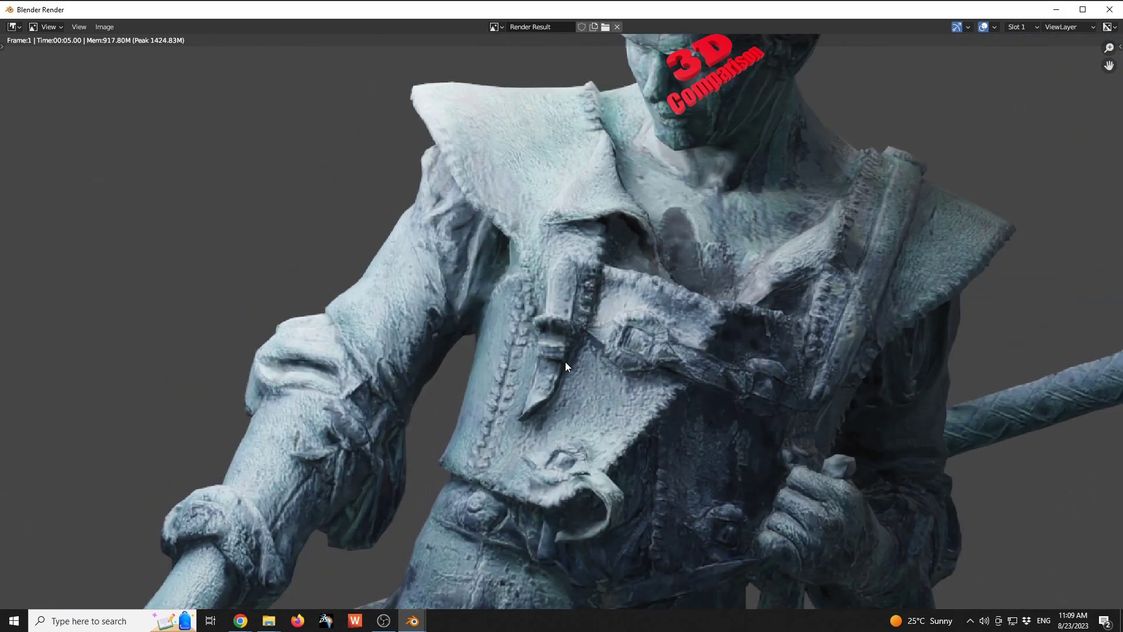
{"action": "scroll", "coordinate": [565, 362], "scroll_direction": "up", "scroll_amount": 1}
{"action": "scroll", "coordinate": [557, 374], "scroll_direction": "up", "scroll_amount": 2}
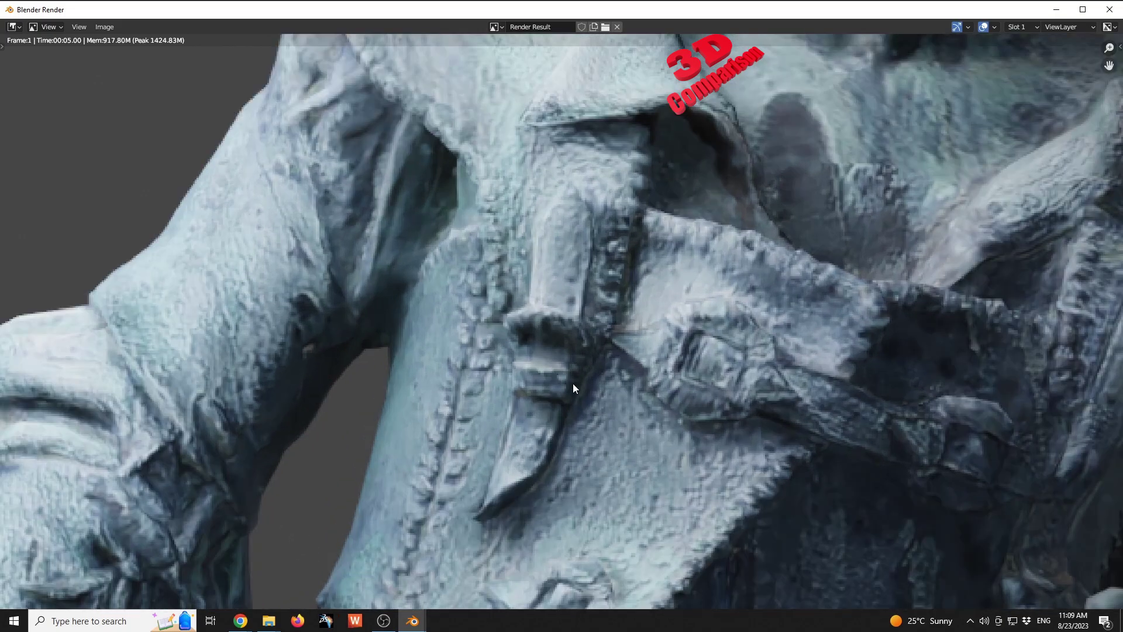
{"action": "middle_click_drag", "start_coordinate": [574, 387], "coordinate": [575, 307]}
{"action": "scroll", "coordinate": [575, 307], "scroll_direction": "up", "scroll_amount": 3}
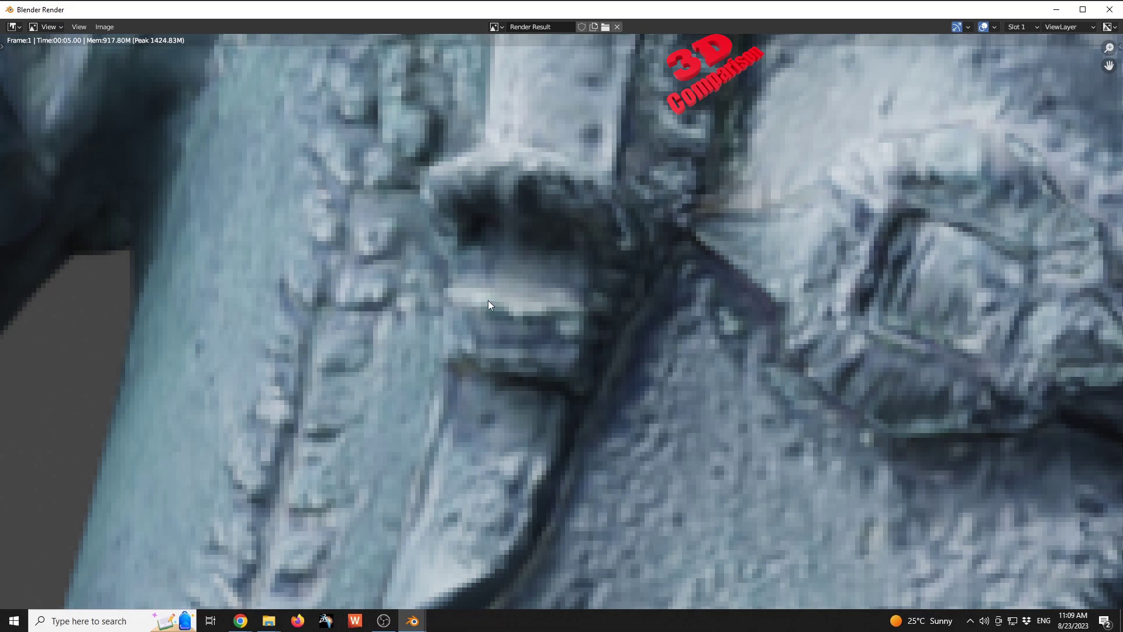
{"action": "scroll", "coordinate": [522, 302], "scroll_direction": "down", "scroll_amount": 4}
{"action": "scroll", "coordinate": [539, 316], "scroll_direction": "down", "scroll_amount": 5}
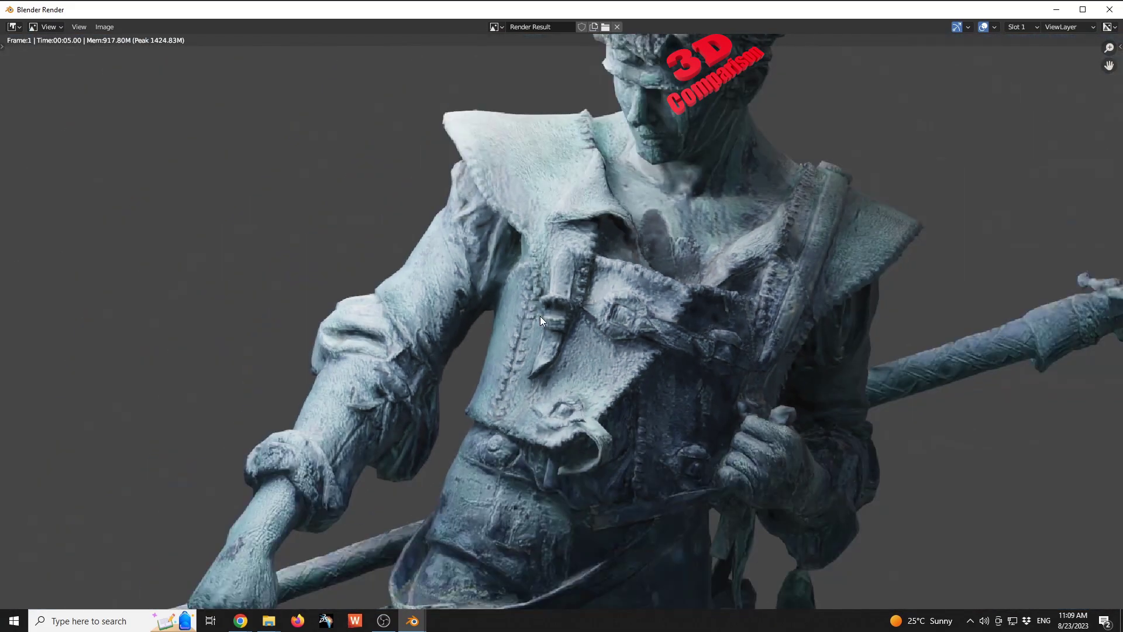
{"action": "left_click", "coordinate": [1109, 10]}
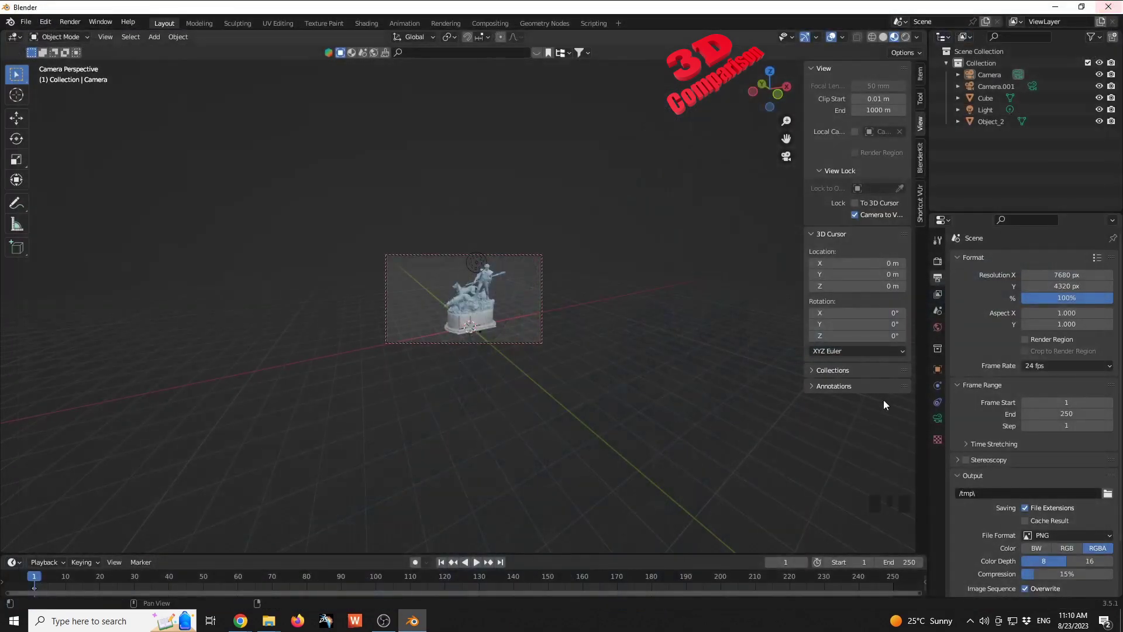
Multiply both output resolution values by five to 38400 px by 21600 px and render the frame
{"action": "left_click", "coordinate": [1068, 274]}
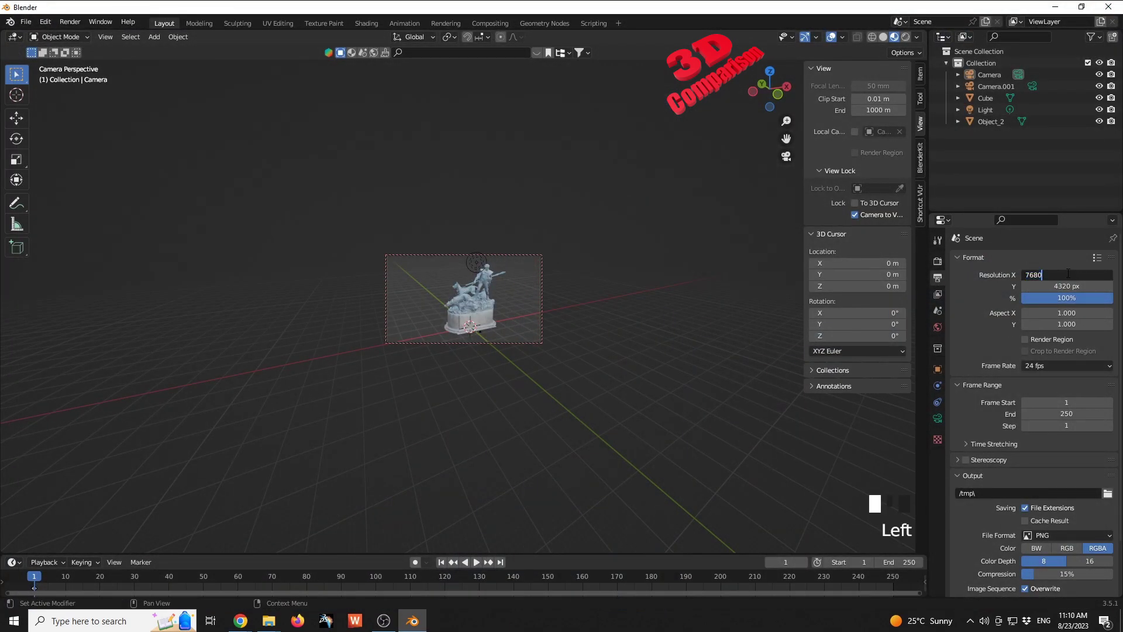
{"action": "type", "text": "*5"}
{"action": "key", "text": "Return"}
{"action": "left_click", "coordinate": [1082, 284]}
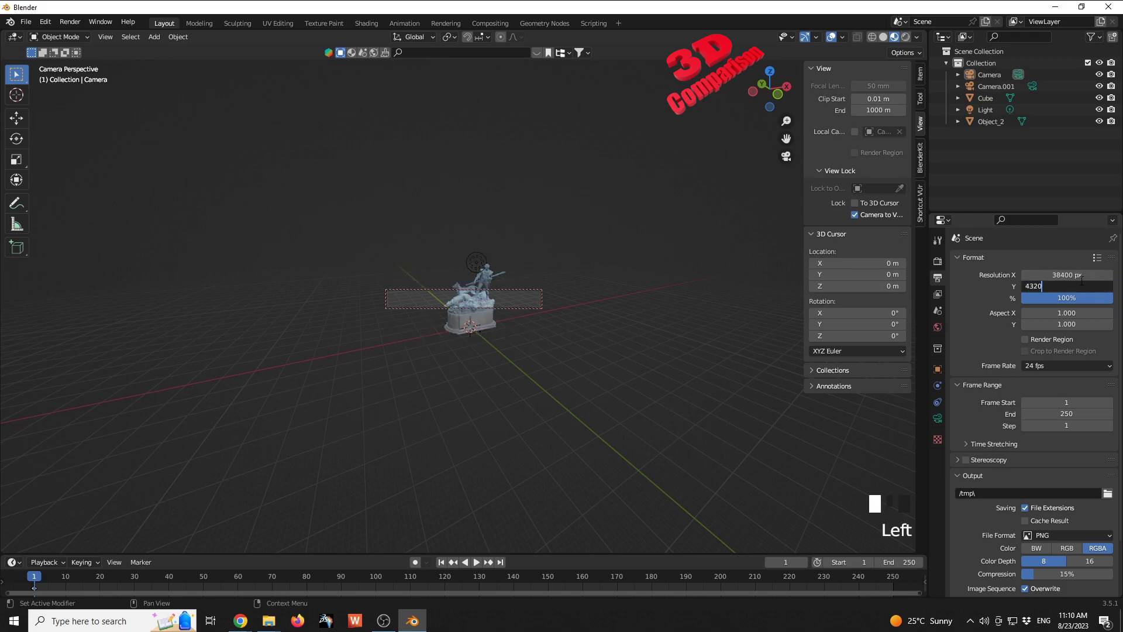
{"action": "type", "text": "*5"}
{"action": "key", "text": "Return"}
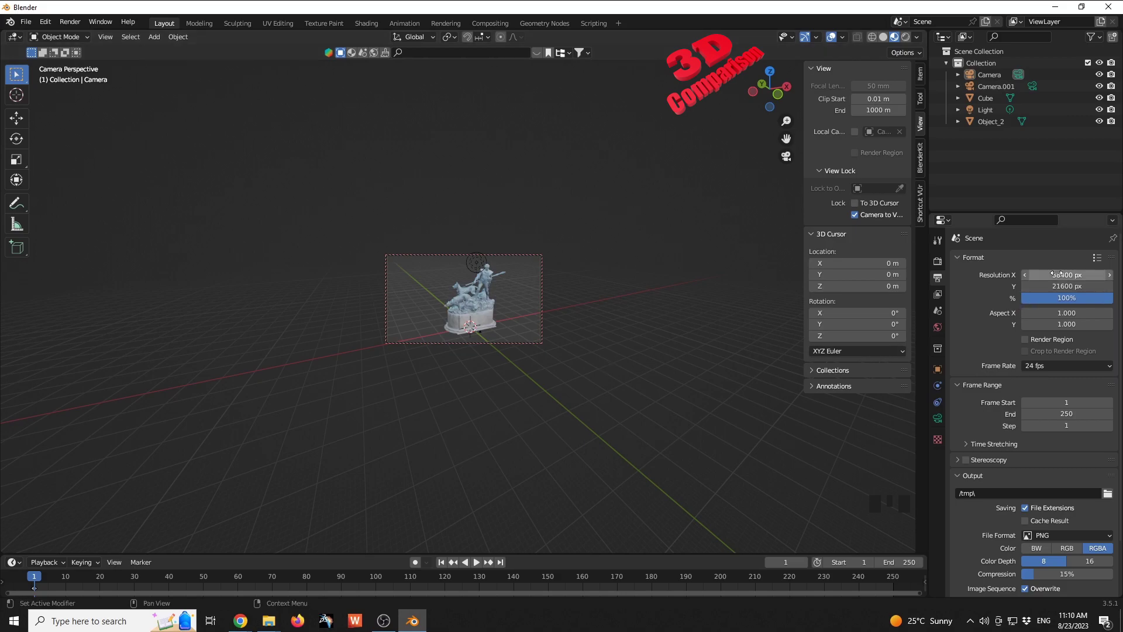
{"action": "left_click", "coordinate": [631, 350]}
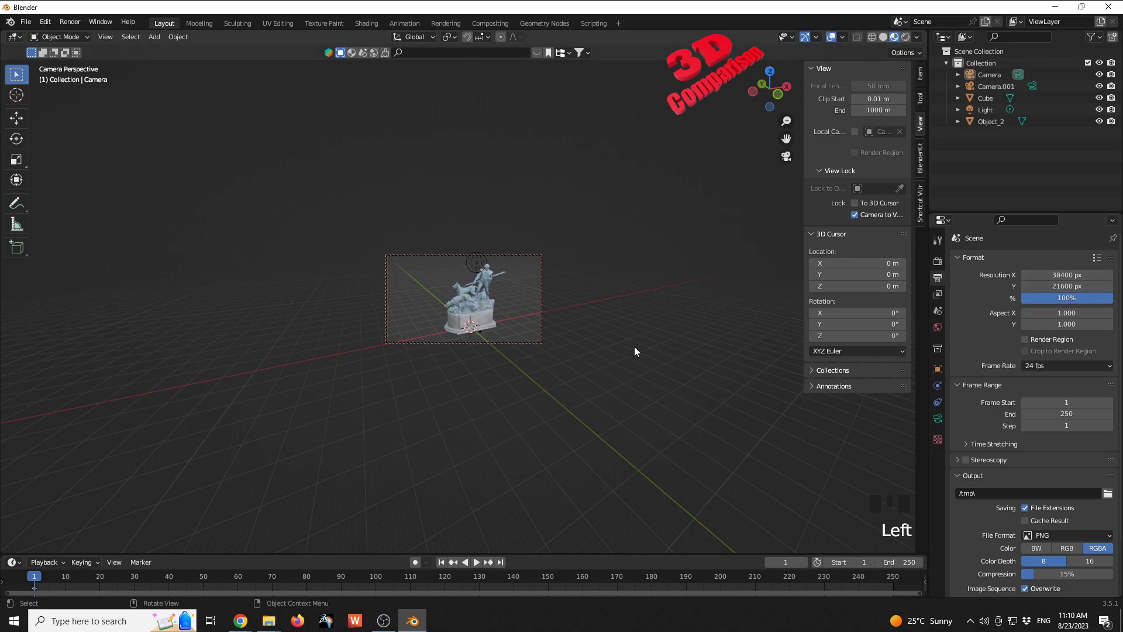
{"action": "key", "text": "F12"}
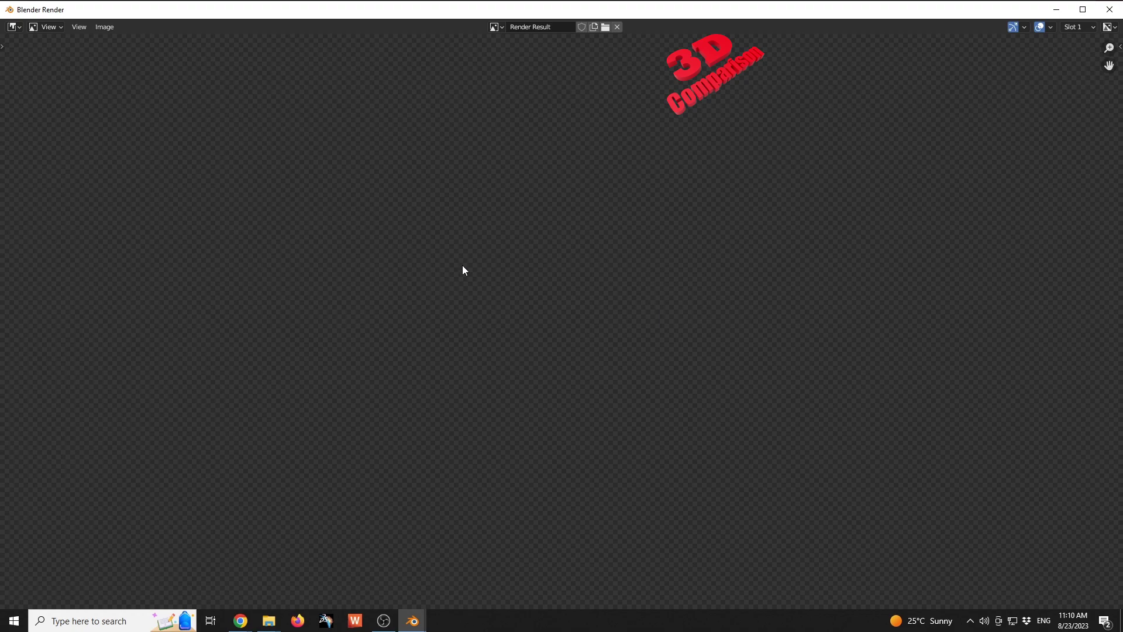
Switch to the Sketchfab page of the hunter statue in Chrome and examine the model's chest and sleeve details up close
{"action": "left_click", "coordinate": [302, 564]}
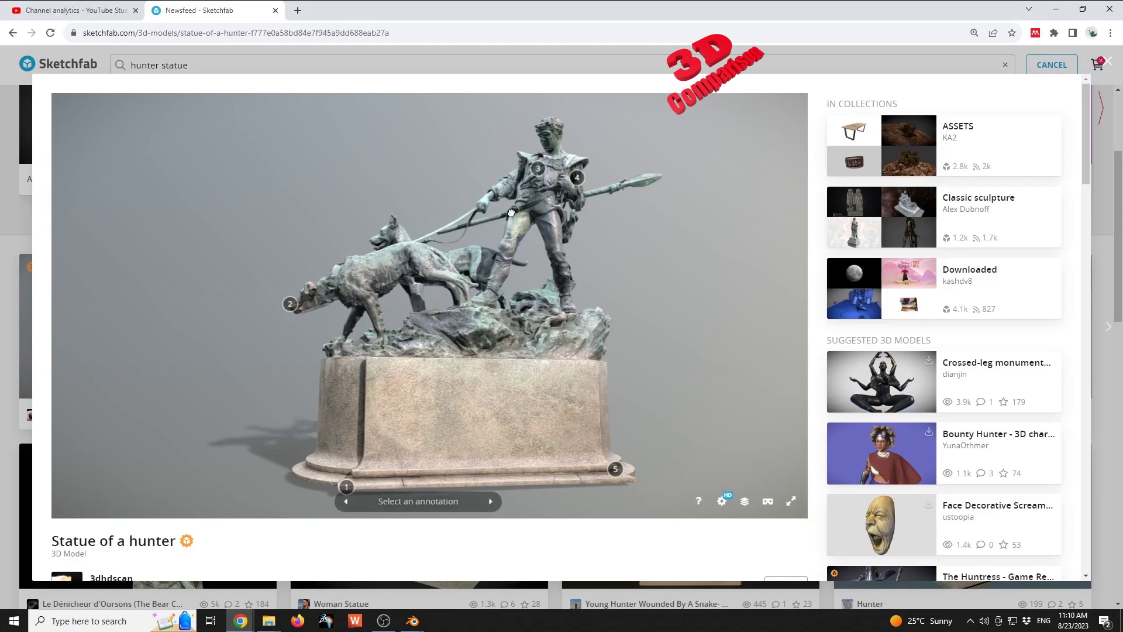
{"action": "scroll", "coordinate": [511, 213], "scroll_direction": "up", "scroll_amount": 3}
{"action": "left_click_drag", "start_coordinate": [511, 213], "coordinate": [567, 282]}
{"action": "scroll", "coordinate": [567, 282], "scroll_direction": "up", "scroll_amount": 4}
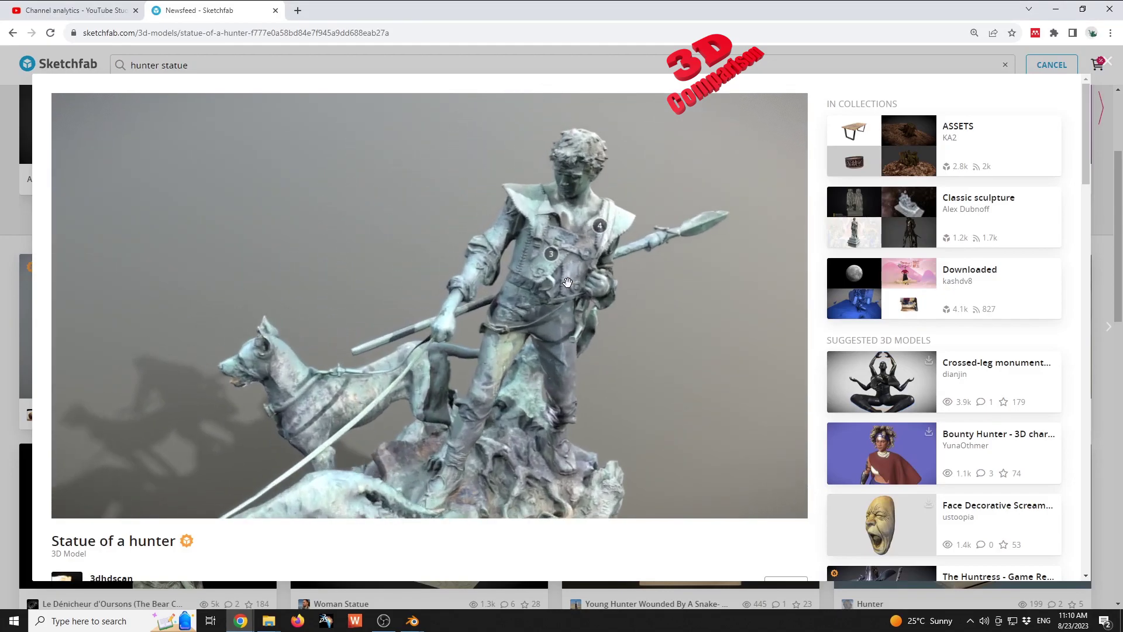
{"action": "scroll", "coordinate": [567, 282], "scroll_direction": "up", "scroll_amount": 5}
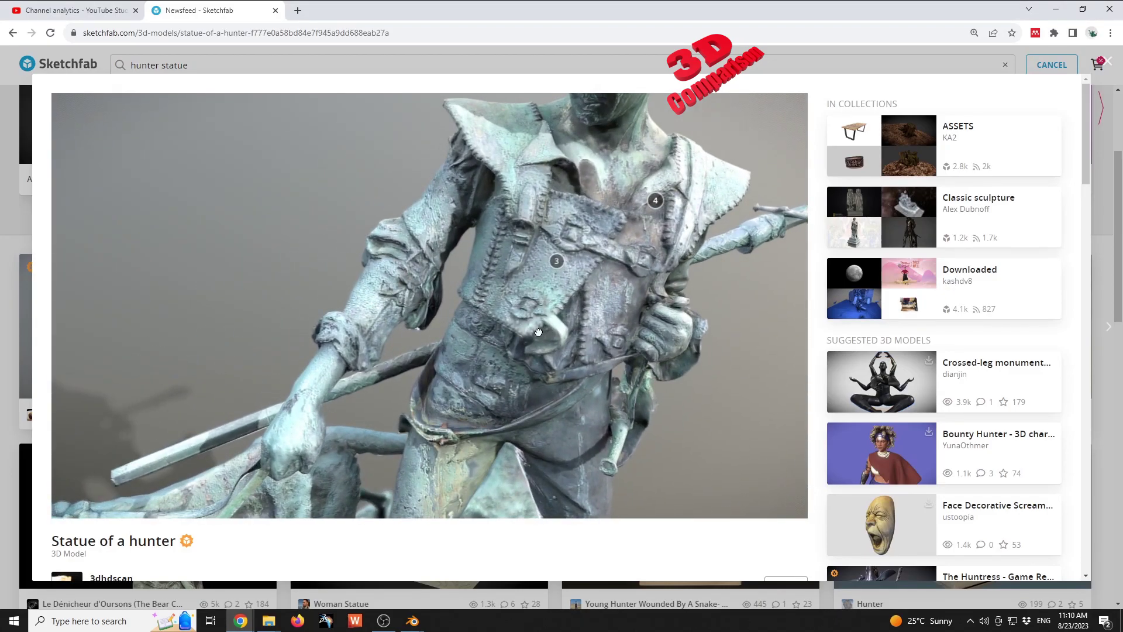
{"action": "mouse_move", "coordinate": [538, 332]}
{"action": "left_mouse_down"}
{"action": "mouse_move", "coordinate": [468, 313]}
{"action": "mouse_move", "coordinate": [445, 362]}
{"action": "mouse_move", "coordinate": [430, 474]}
{"action": "left_mouse_up"}
{"action": "scroll", "coordinate": [450, 308], "scroll_direction": "up", "scroll_amount": 4}
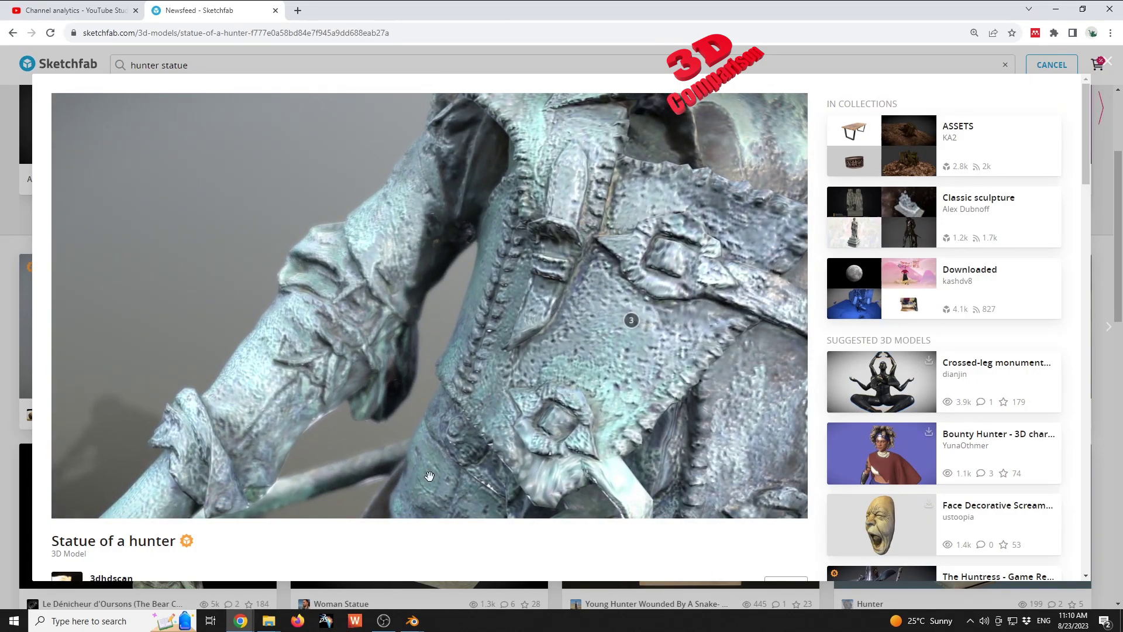
Check the Blender render window, switch to the megapixel calculator in Chrome, and try to multiply the 7680 width by five
{"action": "left_click", "coordinate": [468, 569]}
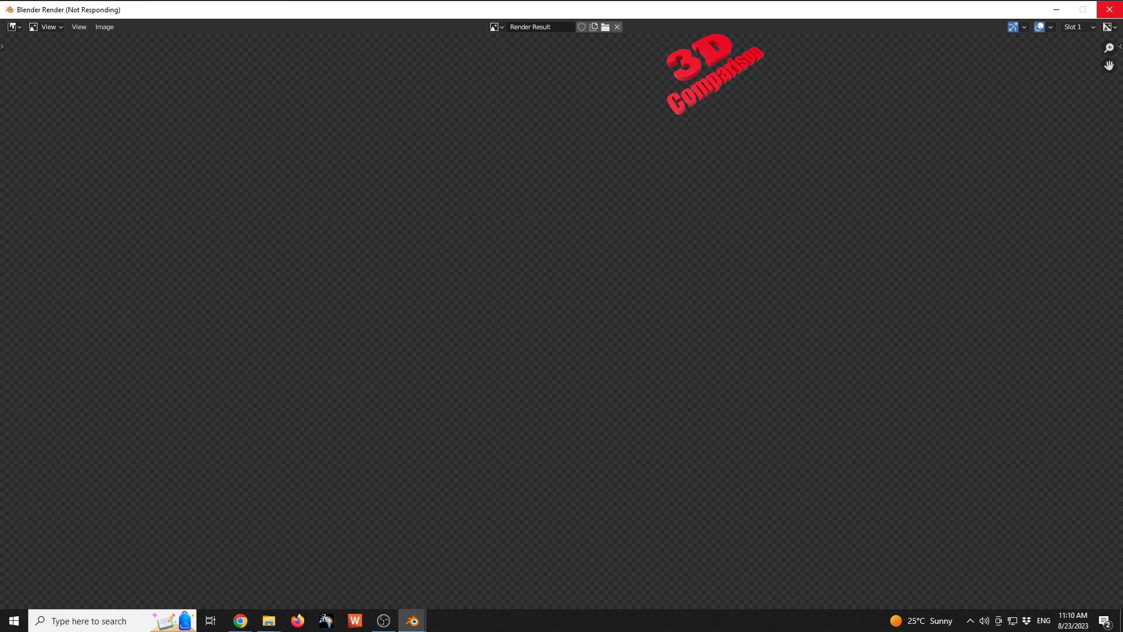
{"action": "key", "text": "alt+Tab"}
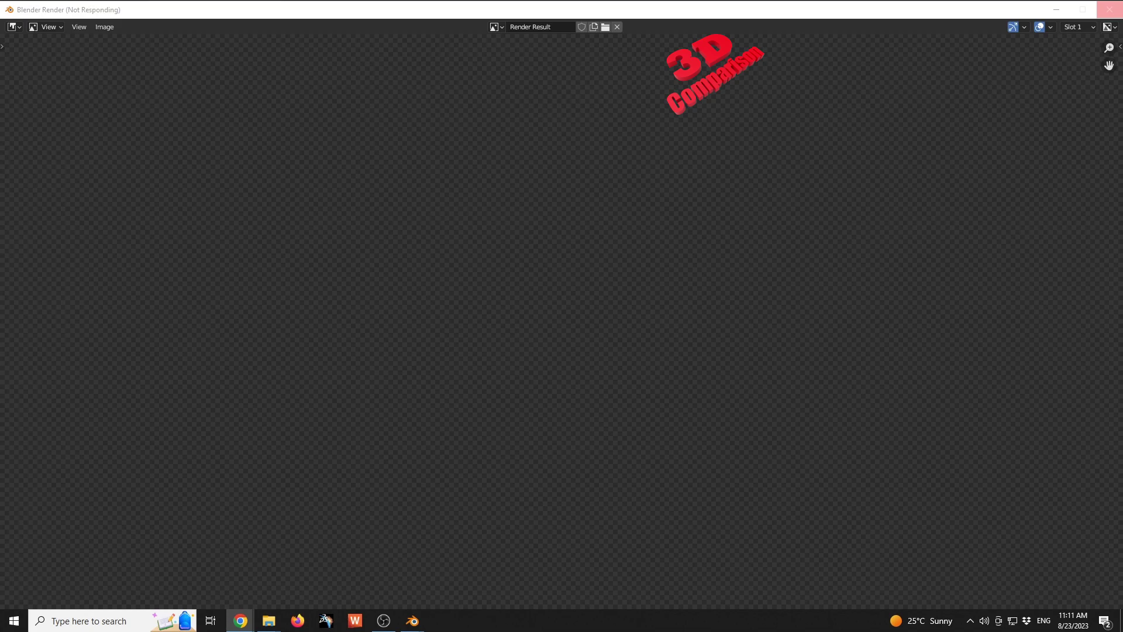
{"action": "key", "text": "alt+Tab"}
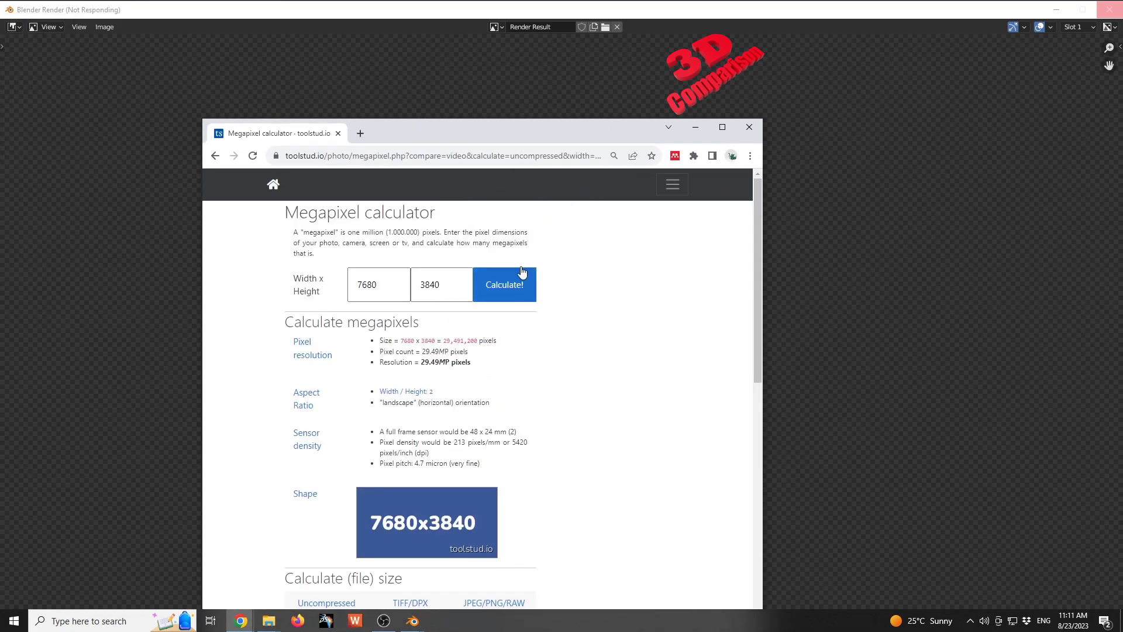
{"action": "left_click_drag", "start_coordinate": [517, 133], "coordinate": [509, 92]}
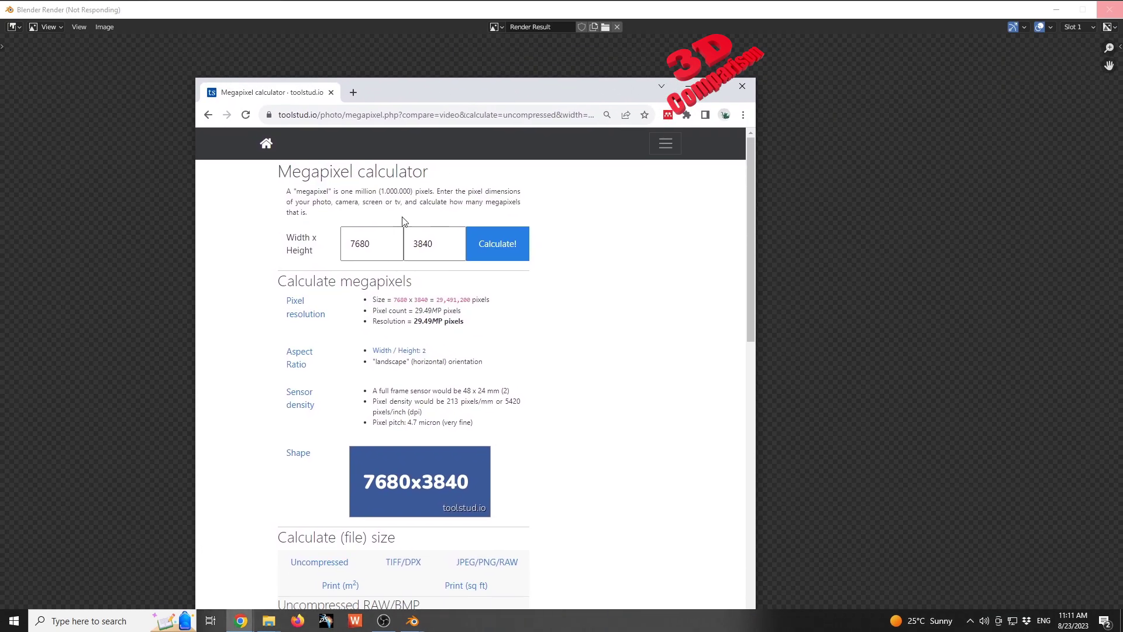
{"action": "left_click", "coordinate": [388, 246]}
{"action": "type", "text": "*5"}
{"action": "key", "text": "Tab"}
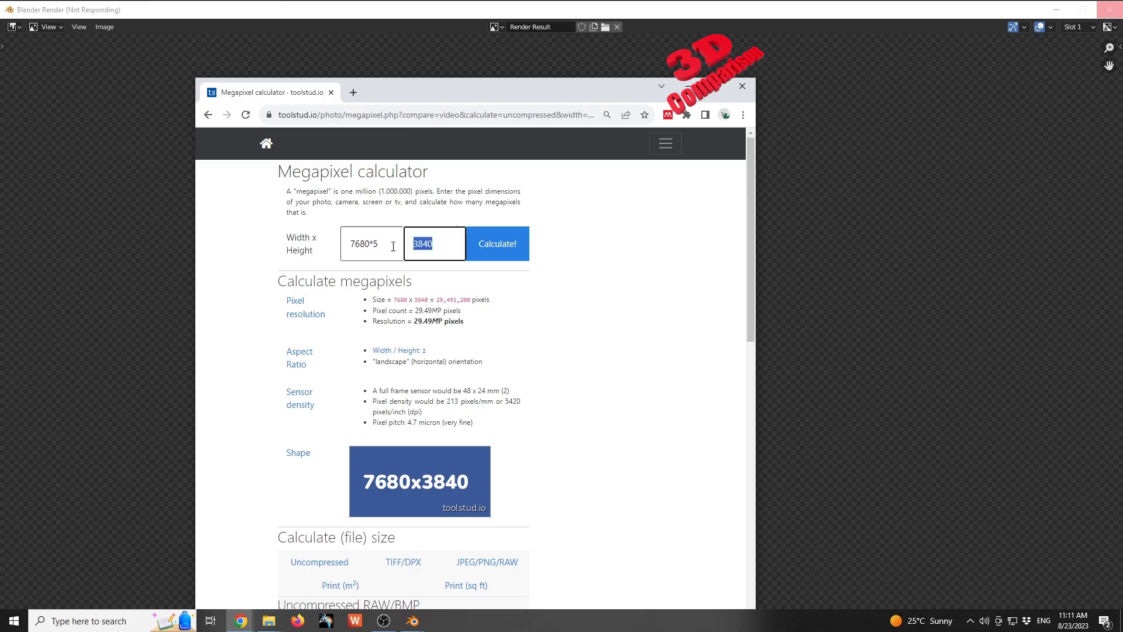
{"action": "left_click", "coordinate": [371, 244]}
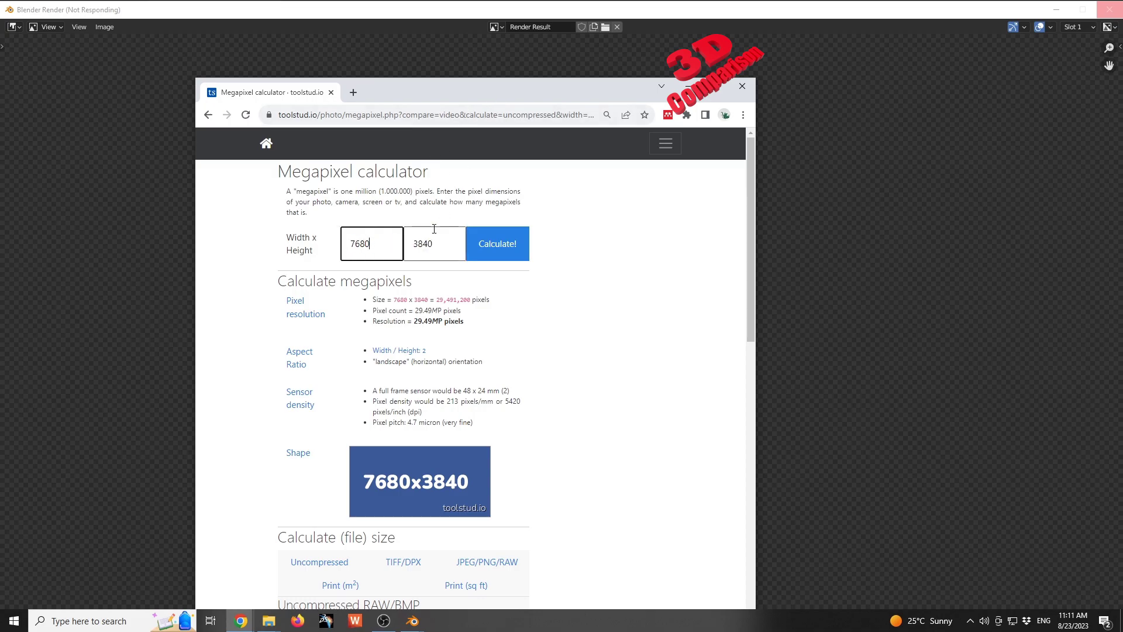
Check the output resolution in the main Blender window and review the 38400 x 21600 calculation in Chrome's megapixel calculator
{"action": "left_click_drag", "start_coordinate": [487, 101], "coordinate": [0, 160]}
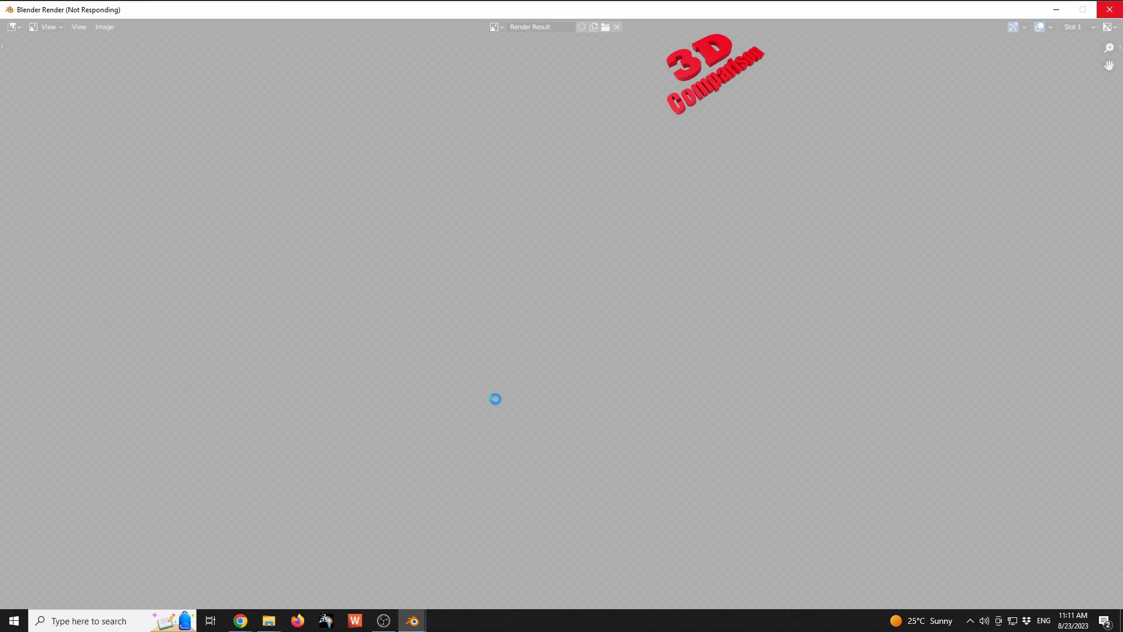
{"action": "mouse_move", "coordinate": [413, 620]}
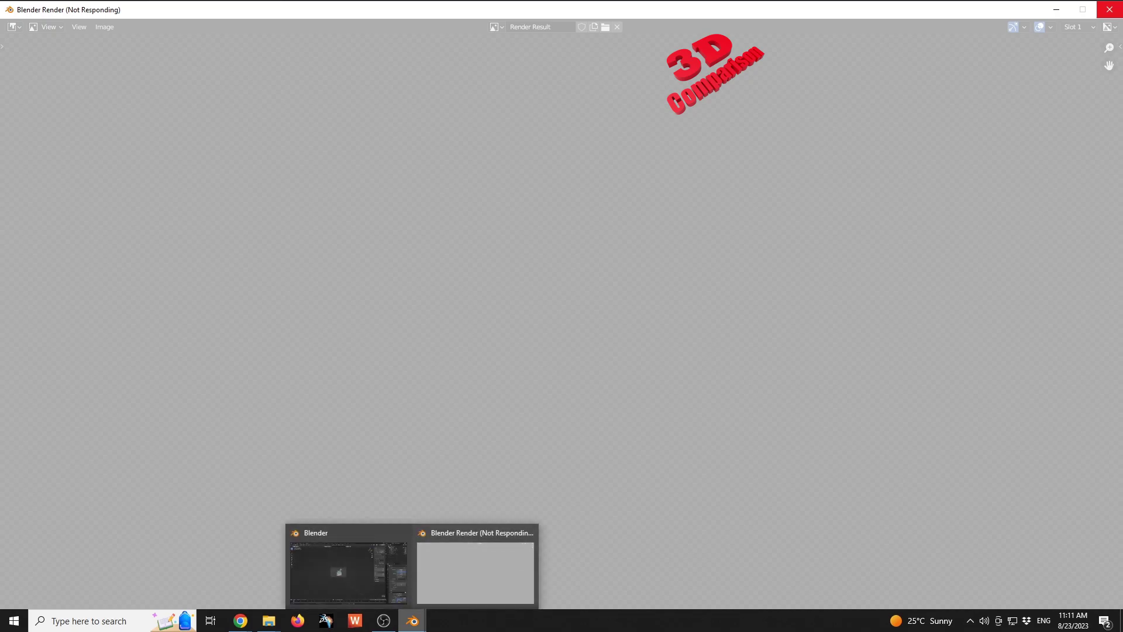
{"action": "left_click", "coordinate": [389, 595]}
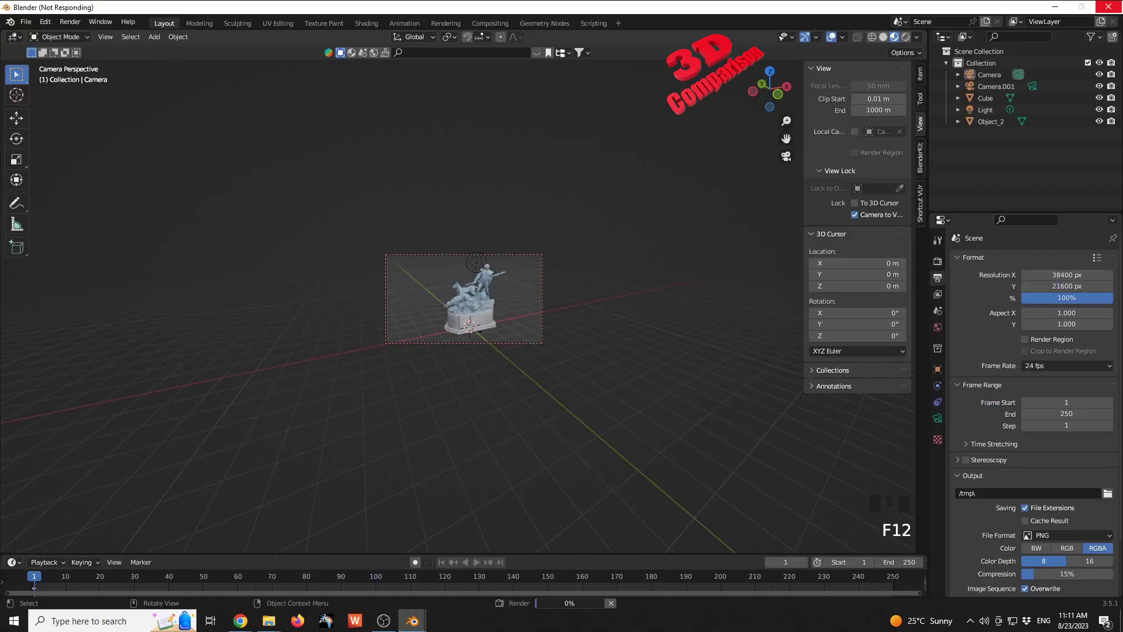
{"action": "mouse_move", "coordinate": [240, 620]}
{"action": "key", "text": "alt+Tab"}
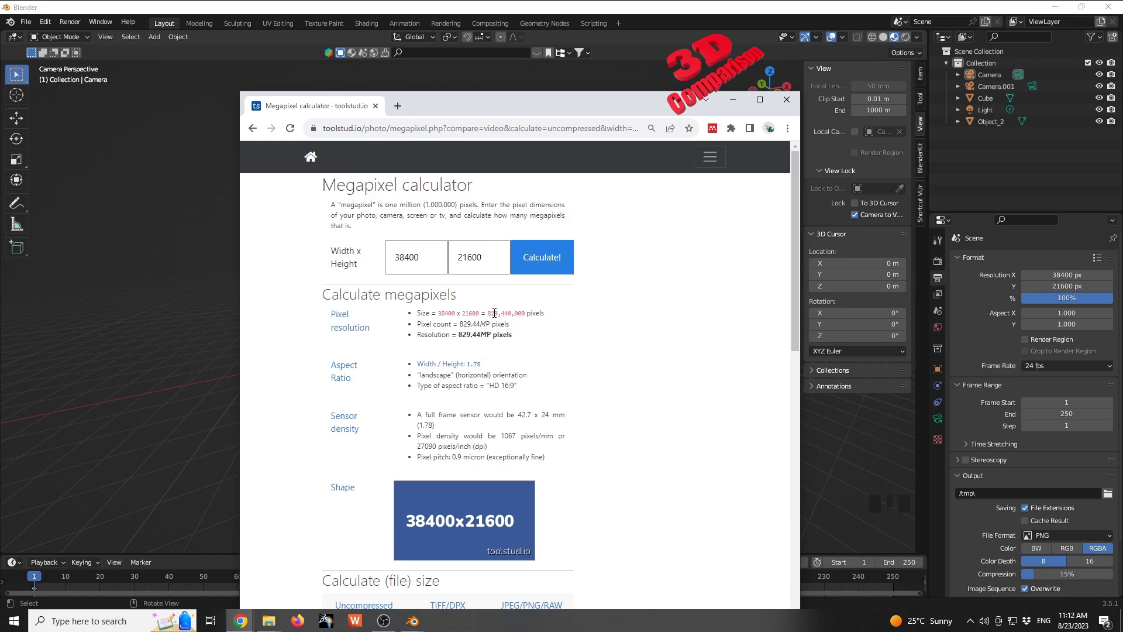
Minimise the calculator, switch to the Blender render window to read the status line of the 38400 px render, and close the render
{"action": "left_click", "coordinate": [732, 99]}
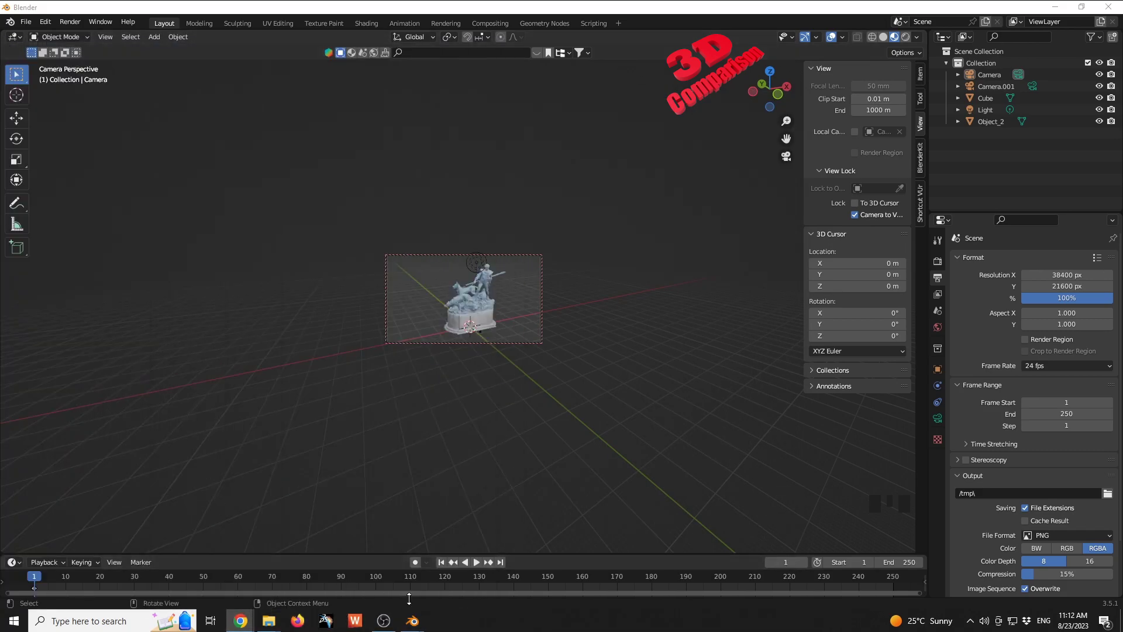
{"action": "mouse_move", "coordinate": [413, 630]}
{"action": "left_click", "coordinate": [475, 561]}
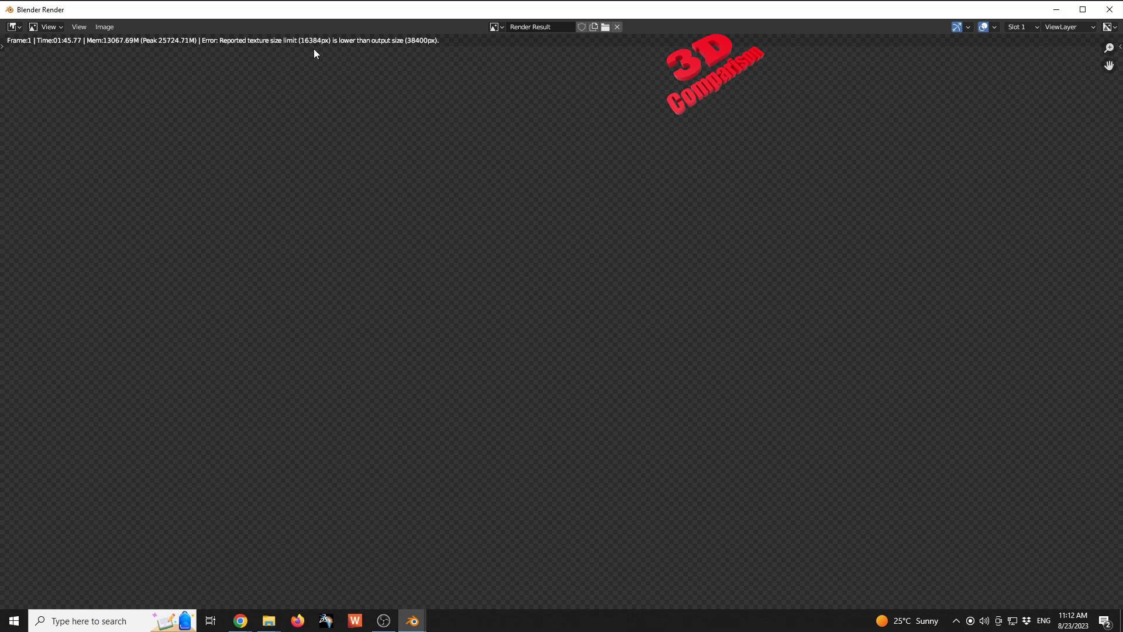
{"action": "left_click", "coordinate": [1109, 9]}
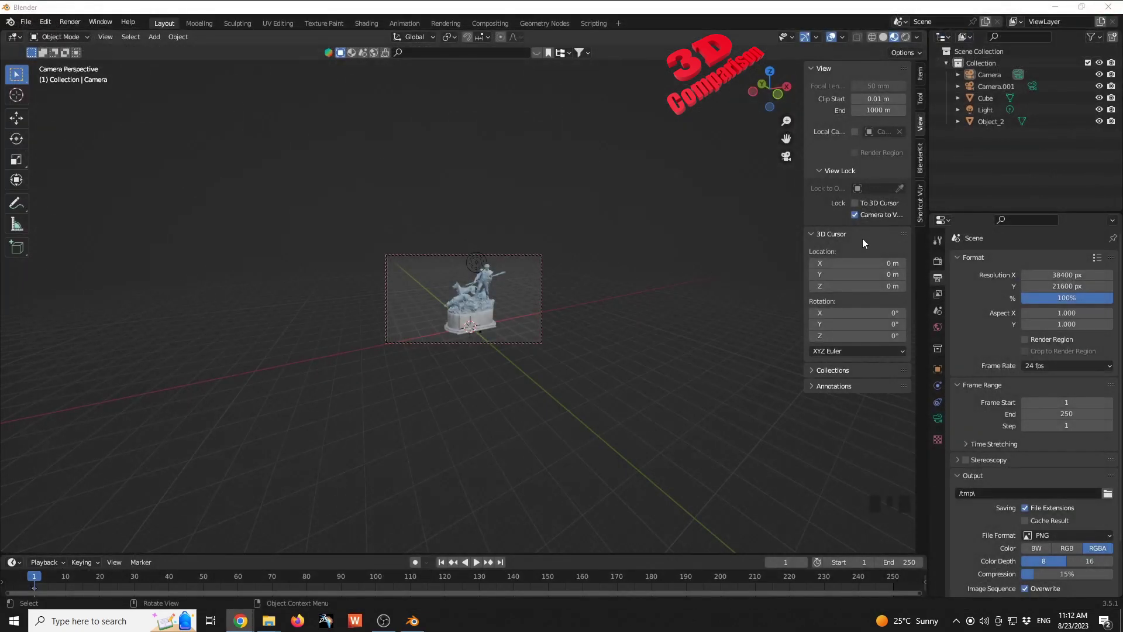
Set the output resolution to 3840 px by 2160 px and render the frame
{"action": "left_click", "coordinate": [1075, 273]}
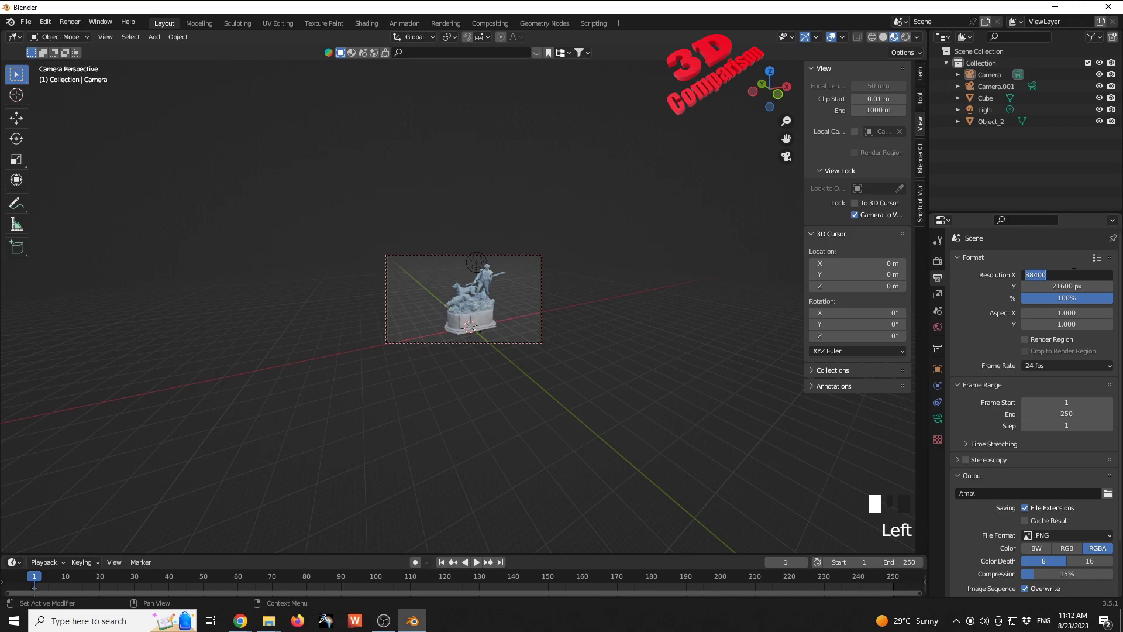
{"action": "type", "text": "3840"}
{"action": "left_click", "coordinate": [1073, 288]}
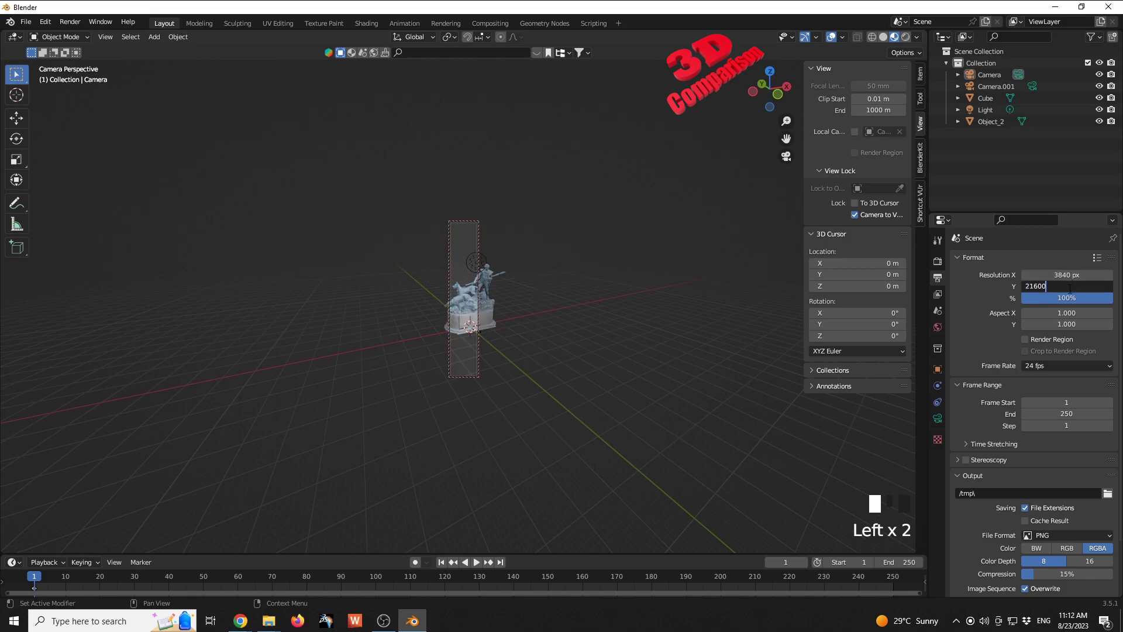
{"action": "key", "text": "ctrl+a"}
{"action": "type", "text": "2160"}
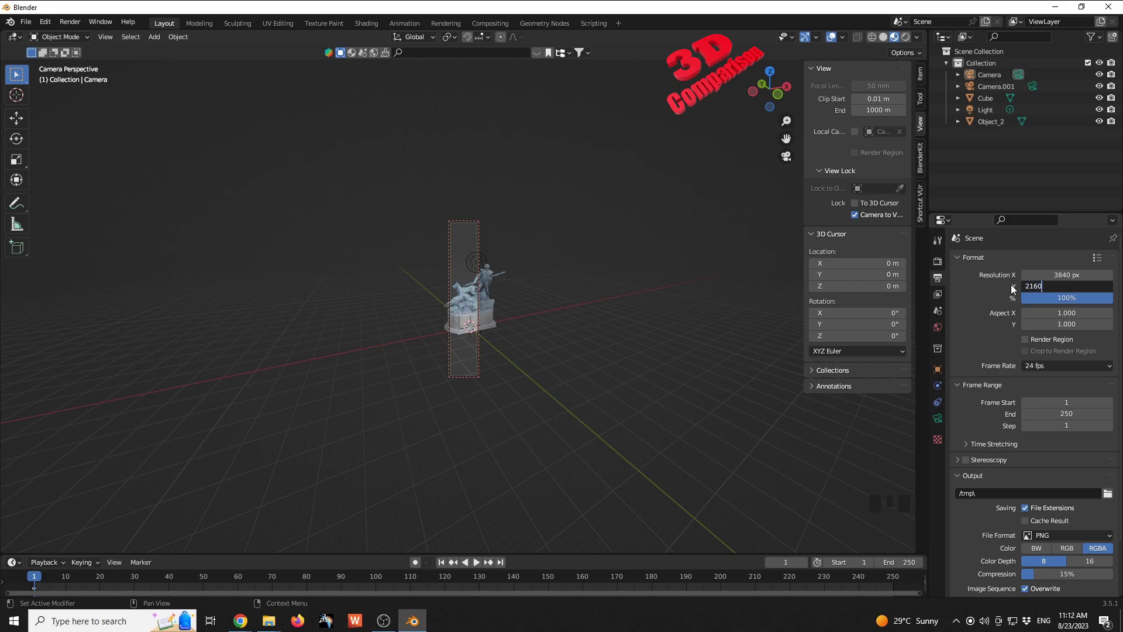
{"action": "key", "text": "Return"}
{"action": "left_click", "coordinate": [584, 316]}
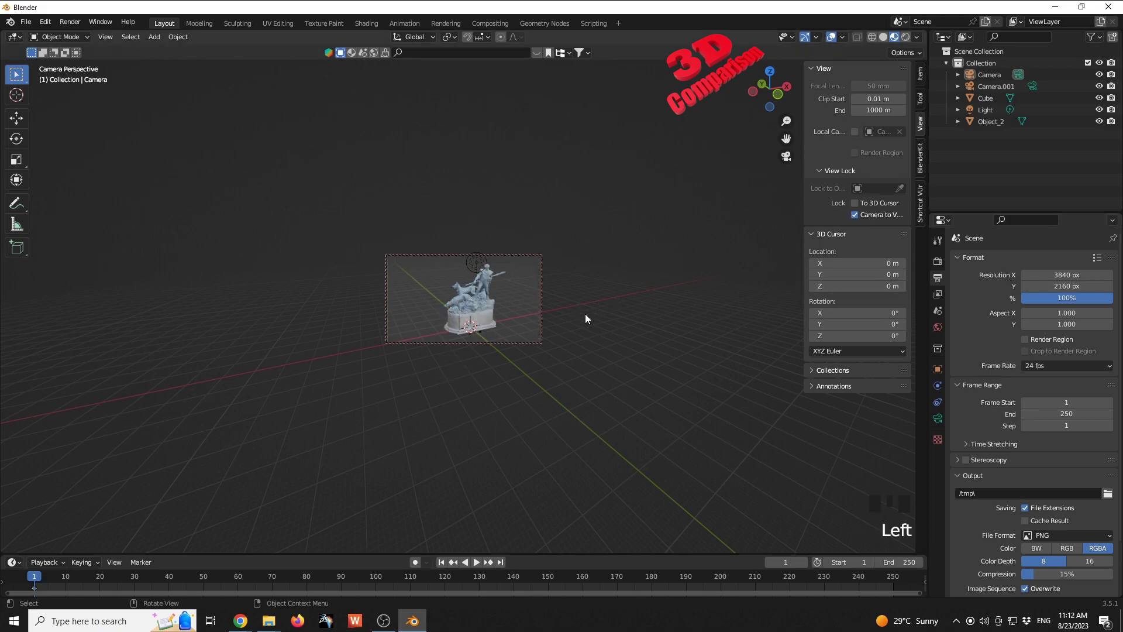
{"action": "key", "text": "F12"}
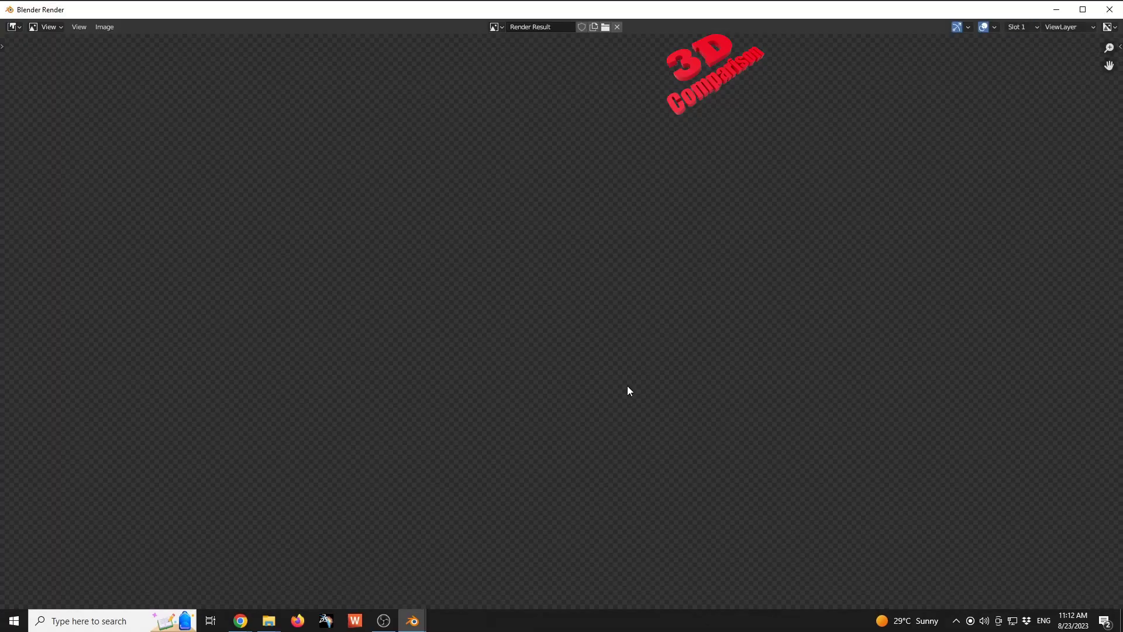
Examine the whole statue and the hunter's sleeve and waist up close in the render, and close the render
{"action": "scroll", "coordinate": [704, 245], "scroll_direction": "down", "scroll_amount": 3}
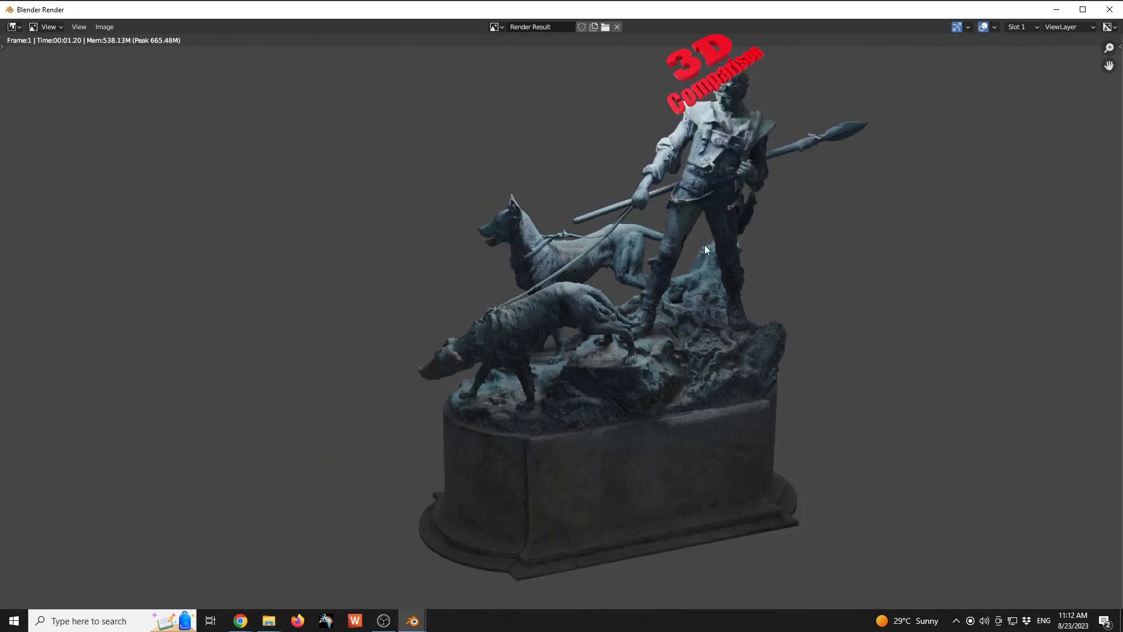
{"action": "scroll", "coordinate": [633, 280], "scroll_direction": "down", "scroll_amount": 1}
{"action": "scroll", "coordinate": [644, 279], "scroll_direction": "up", "scroll_amount": 7}
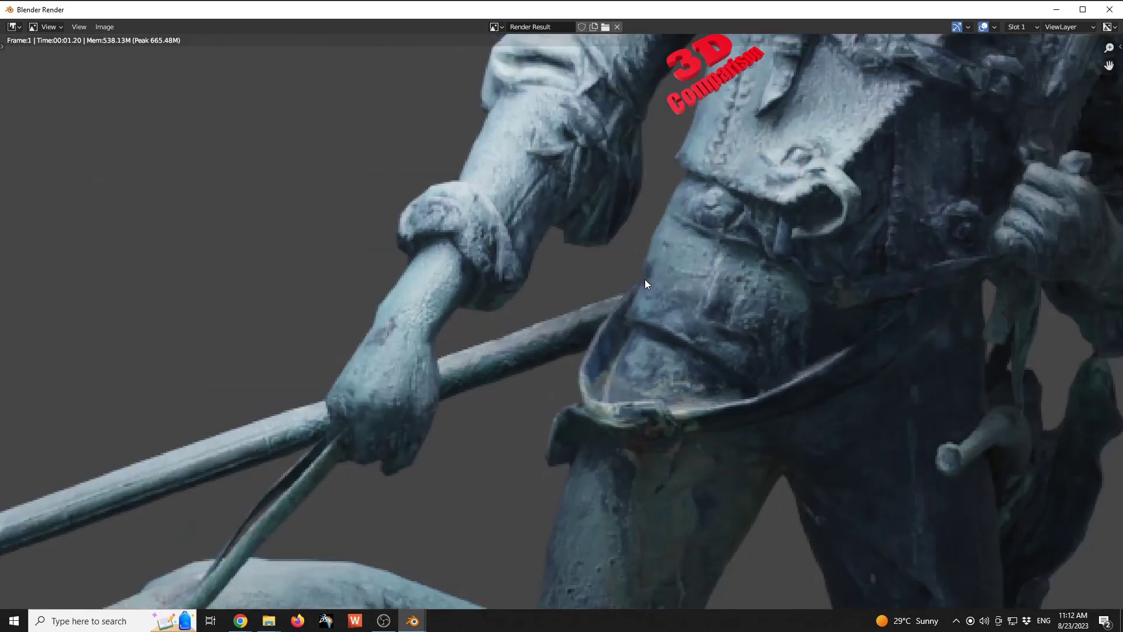
{"action": "scroll", "coordinate": [645, 279], "scroll_direction": "down", "scroll_amount": 6}
{"action": "scroll", "coordinate": [645, 279], "scroll_direction": "down", "scroll_amount": 2}
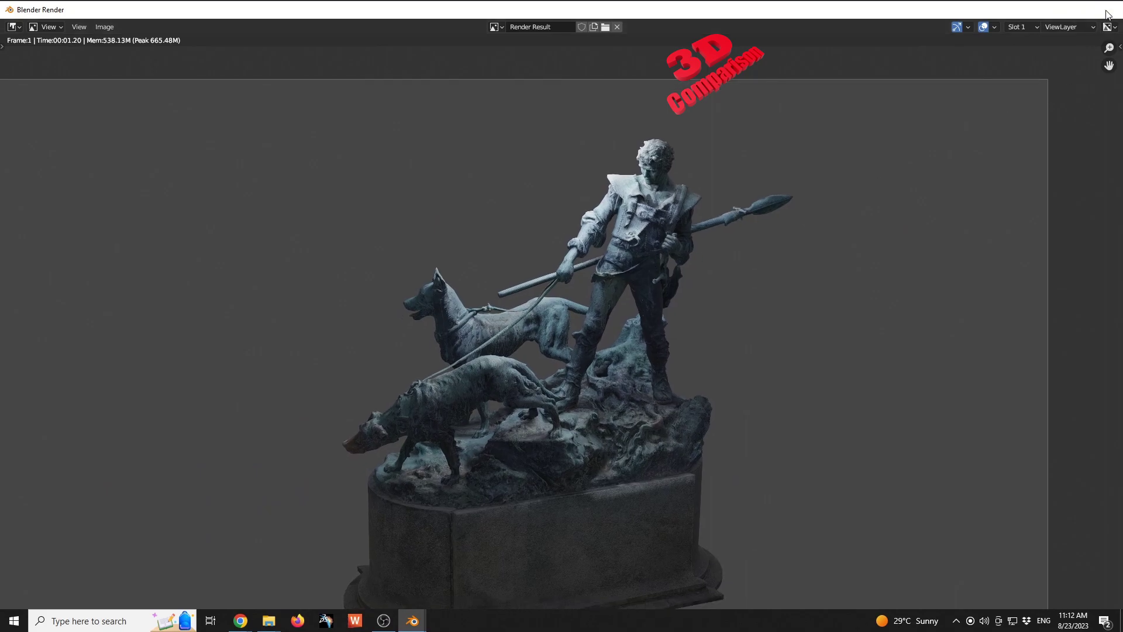
{"action": "left_click", "coordinate": [1109, 9]}
Turn off locking the camera to the view and orbit out of the camera view to a perspective view of the statue
{"action": "left_click", "coordinate": [873, 214]}
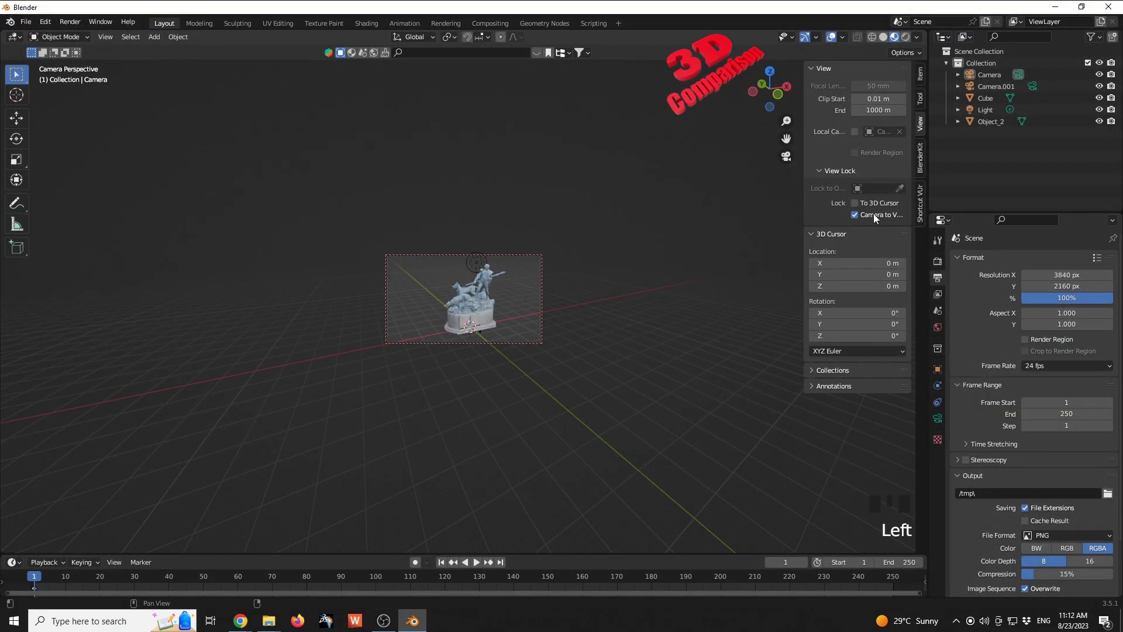
{"action": "middle_click_drag", "start_coordinate": [623, 320], "coordinate": [598, 314]}
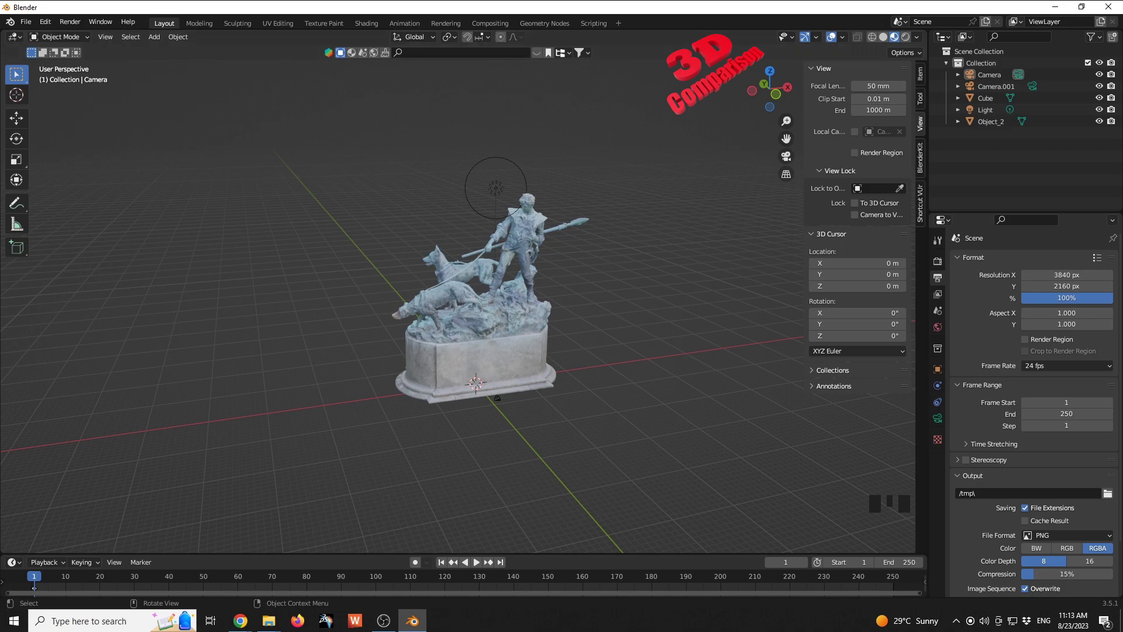
{"action": "key", "text": "alt+Tab"}
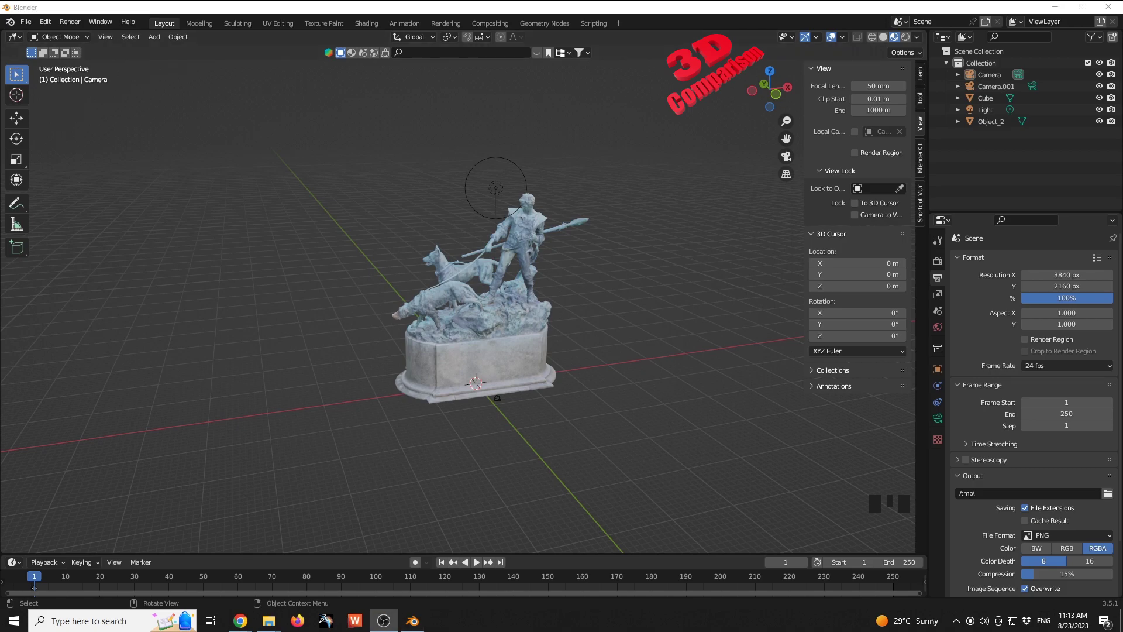